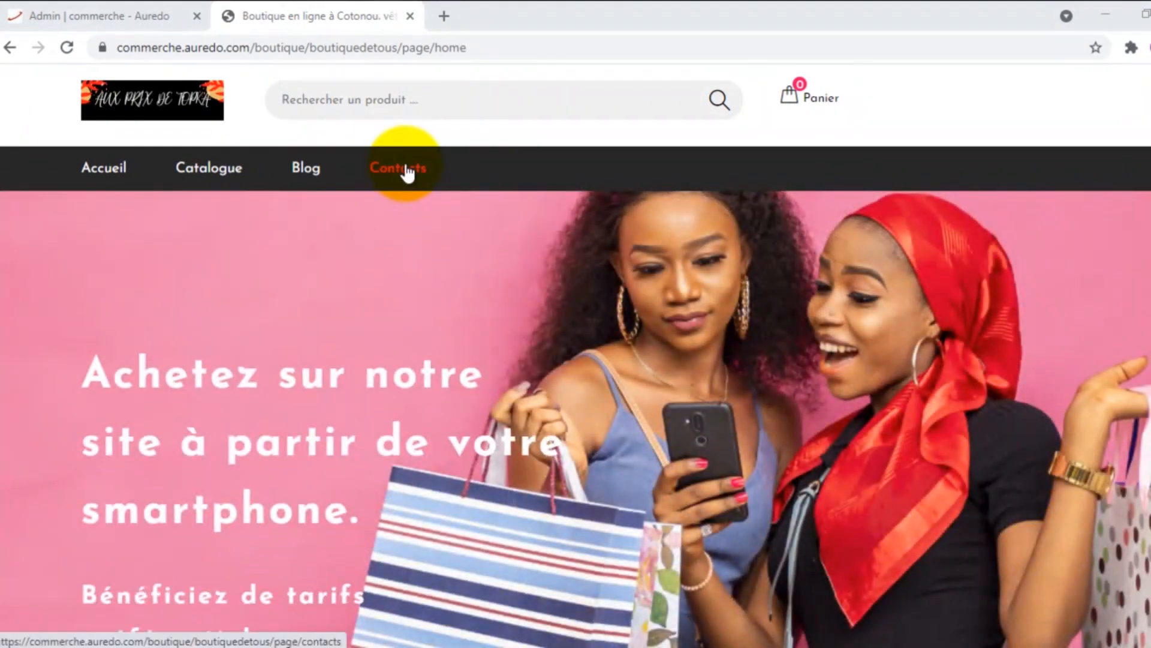
Step: Go to the storefront's Contacts page, whose Notre adresse section has no address yet
click(406, 172)
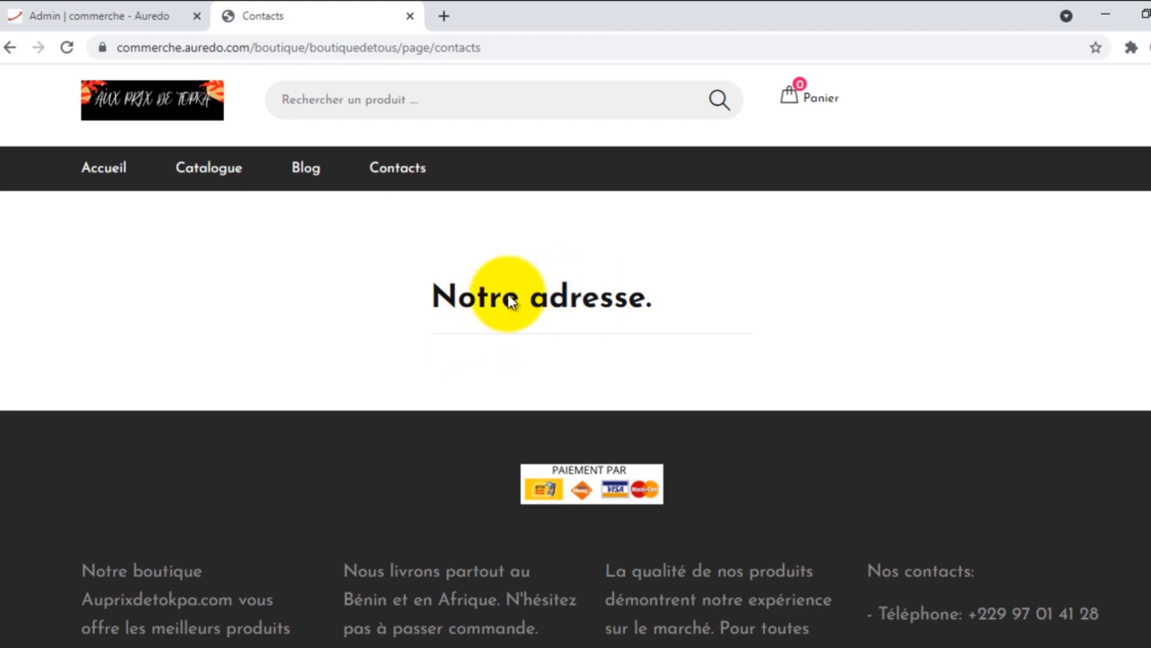
Step: In the admin, expand Paramètre boutique and open the Contacts de la boutique settings
click(98, 11)
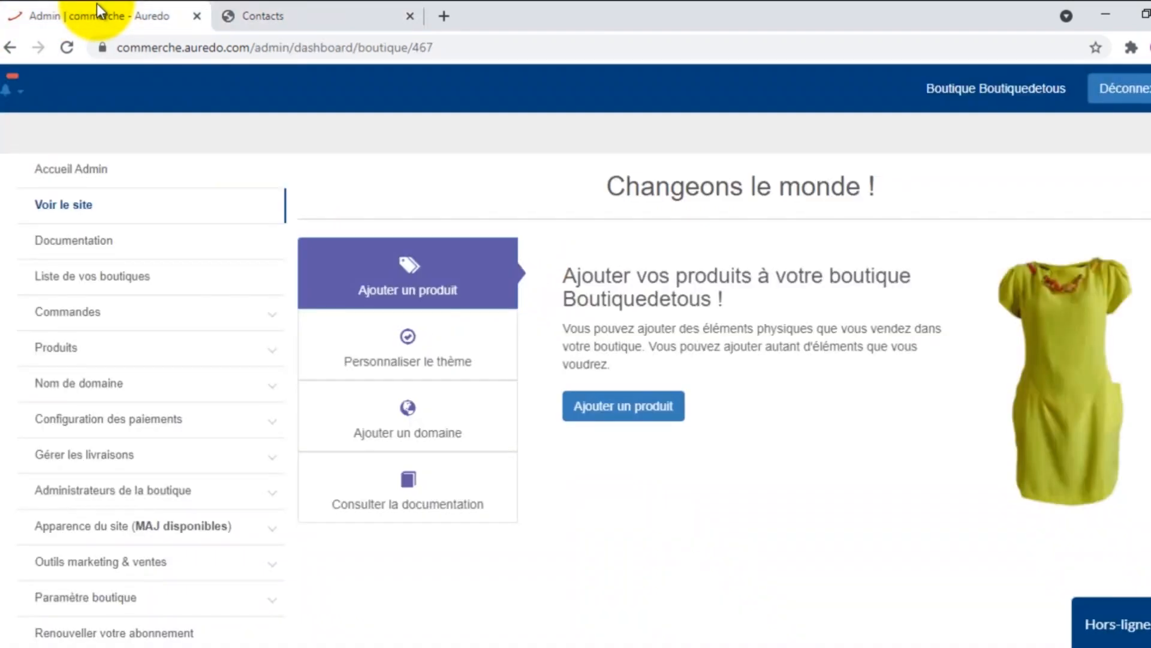
scroll(90, 203, down, 3)
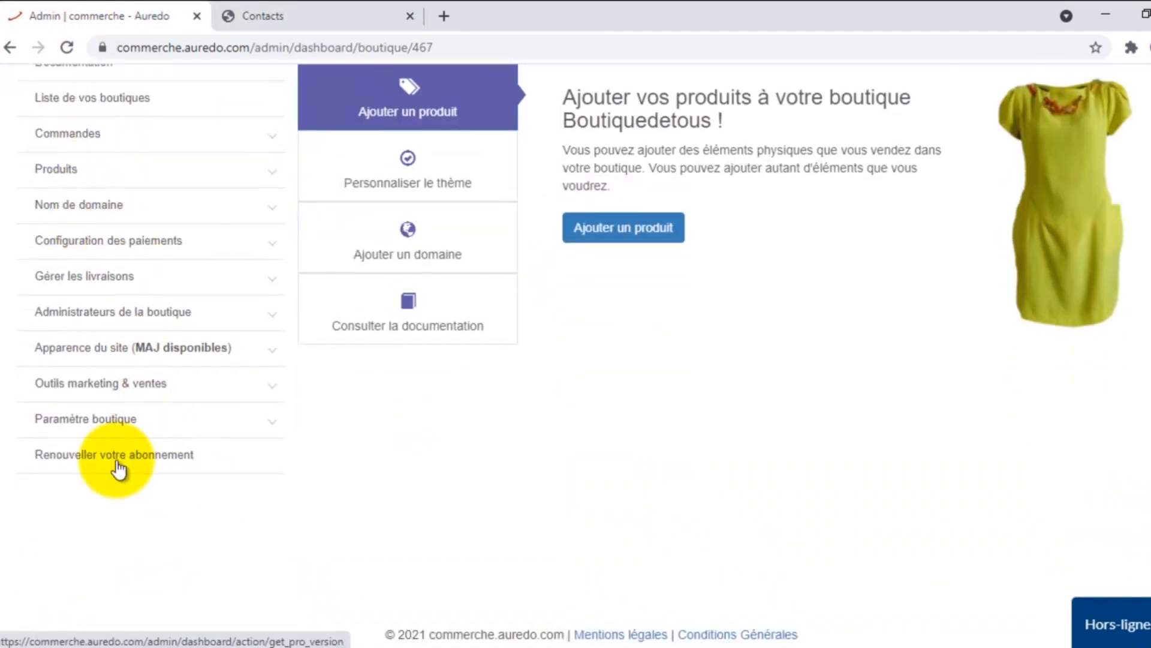
click(104, 426)
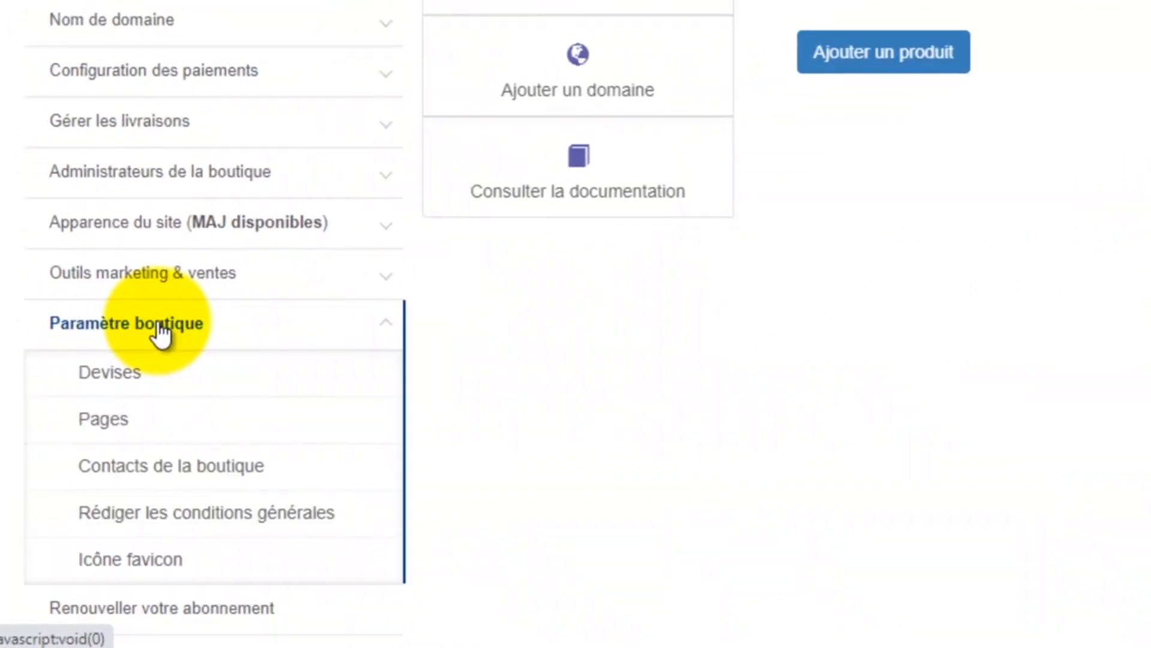
scroll(162, 372, down, 2)
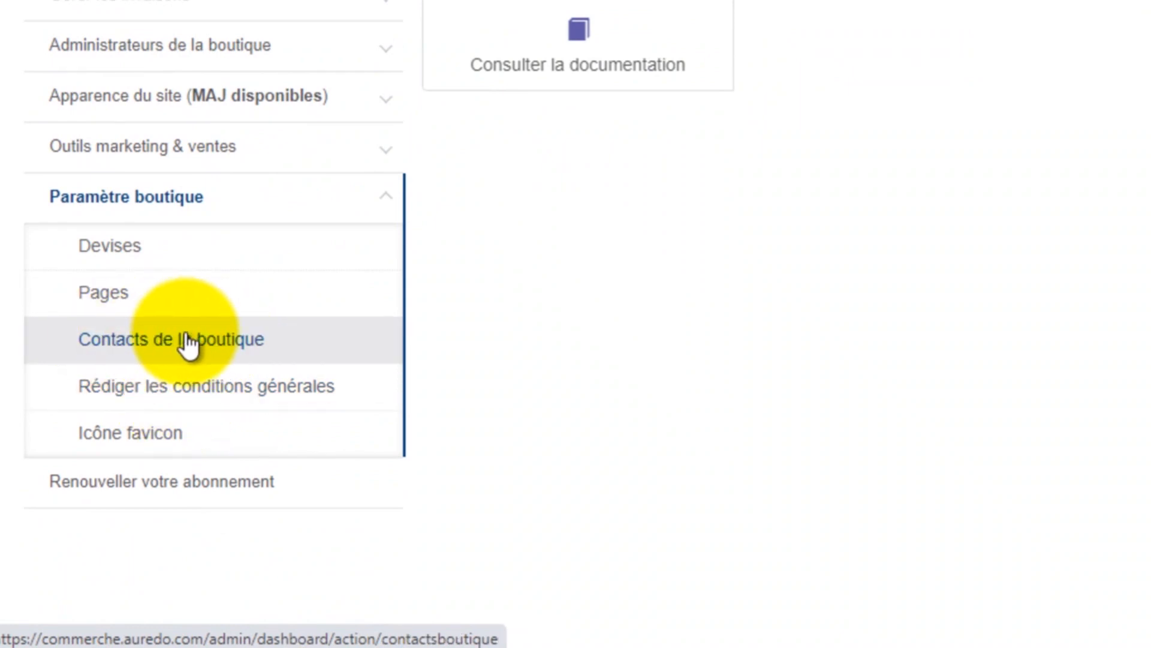
click(186, 344)
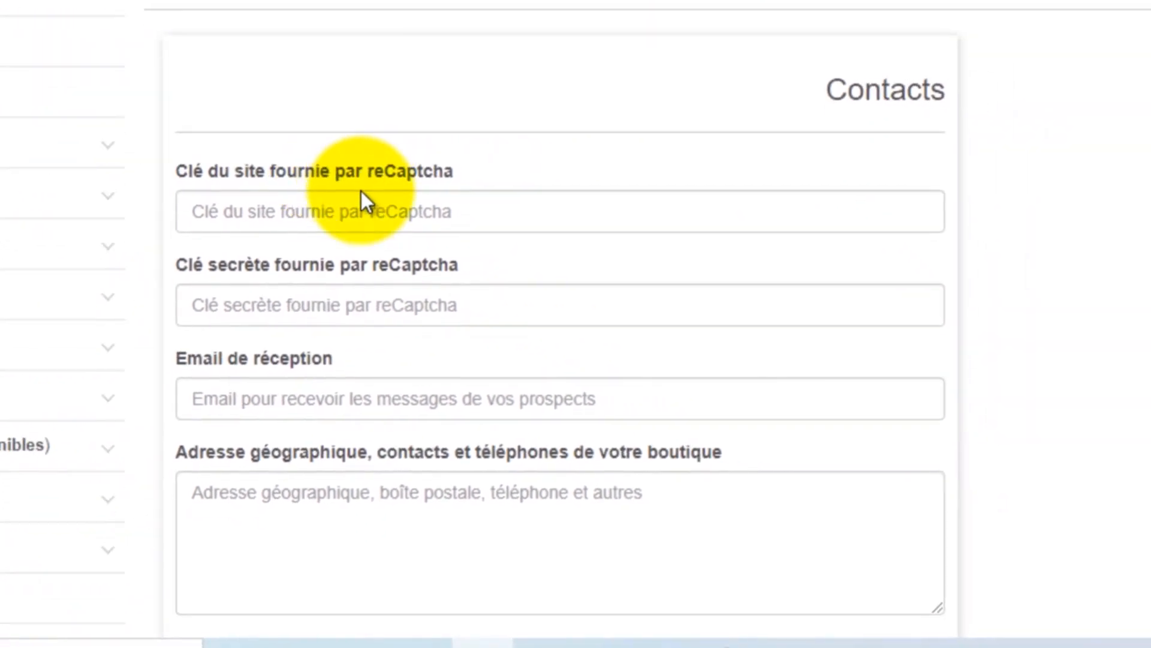
Step: Paste the shop's reception e-mail address into the Email de réception field
scroll(361, 191, down, 2)
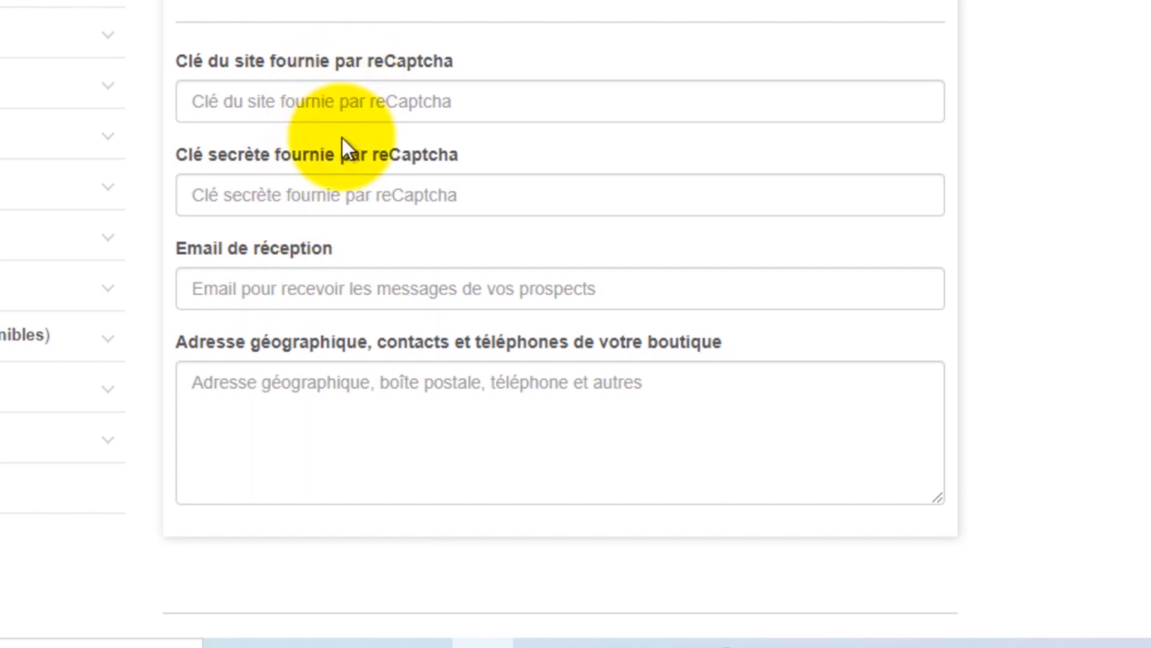
click(280, 284)
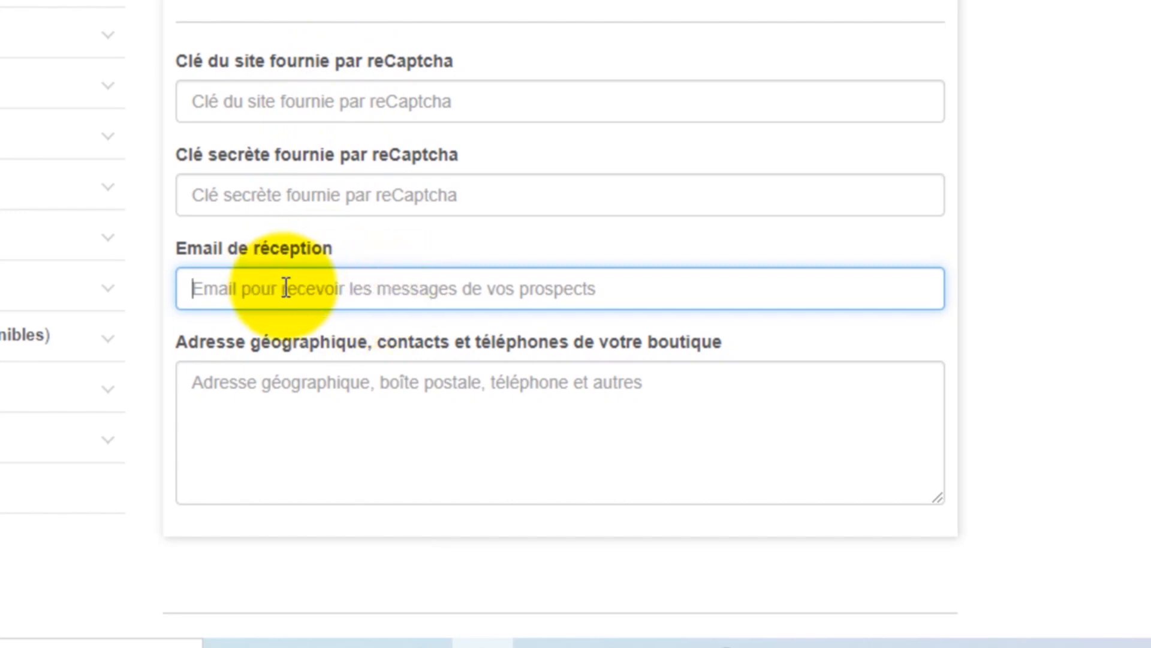
key(ctrl+v)
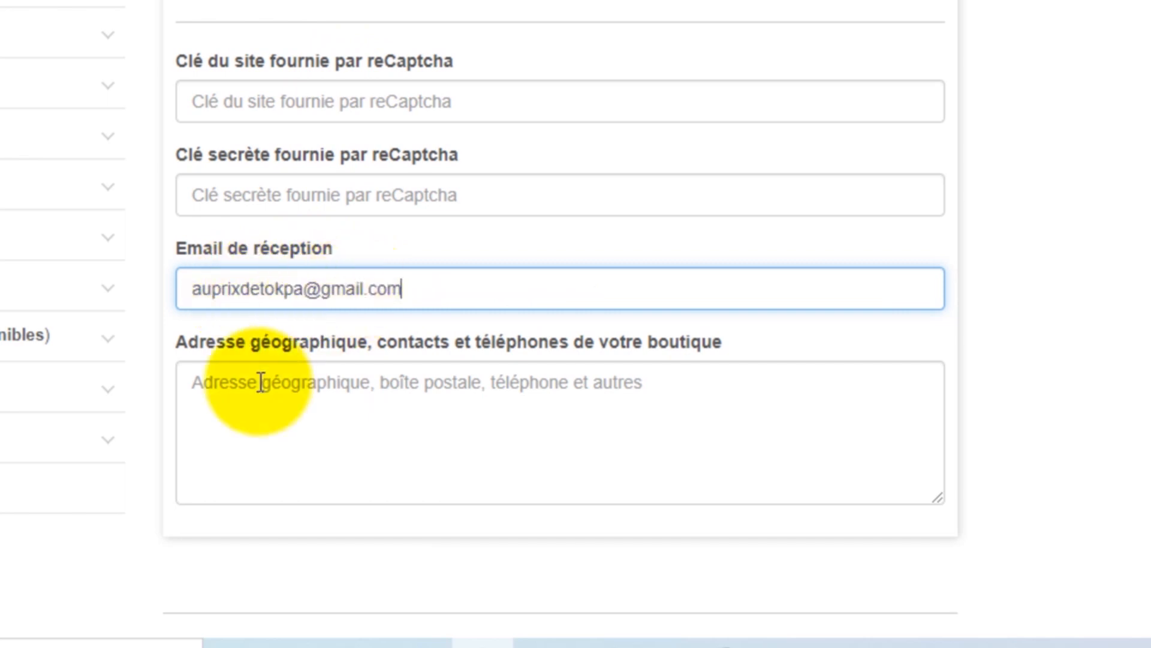
Step: Type a description of the shop's location into the address textarea
click(300, 383)
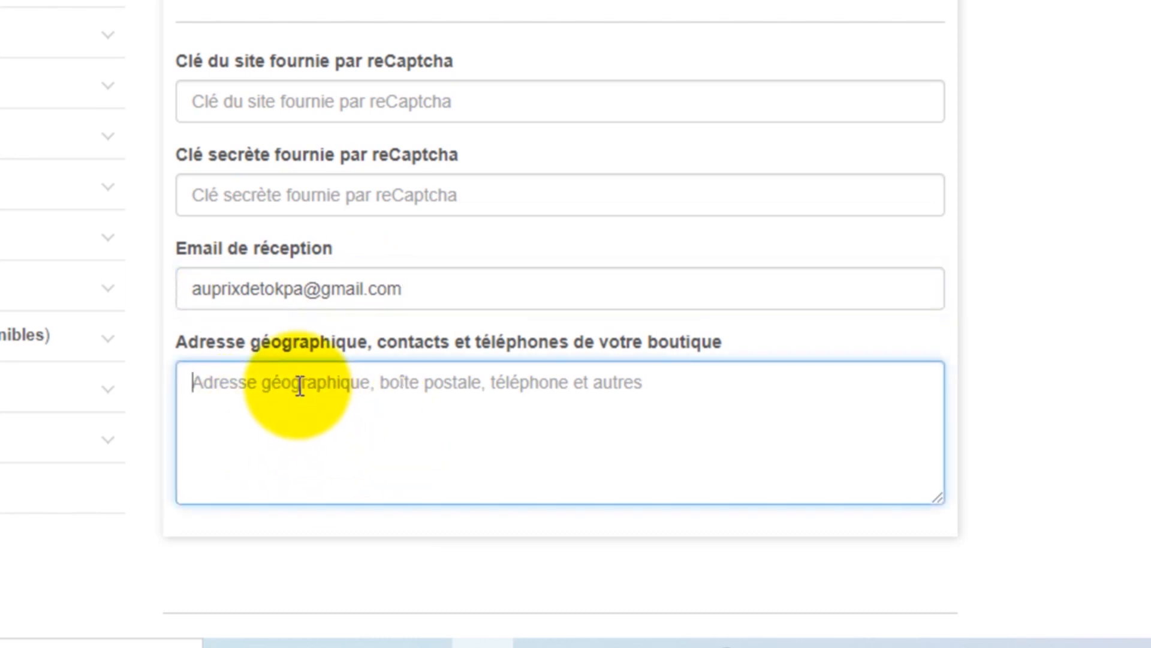
text(La )
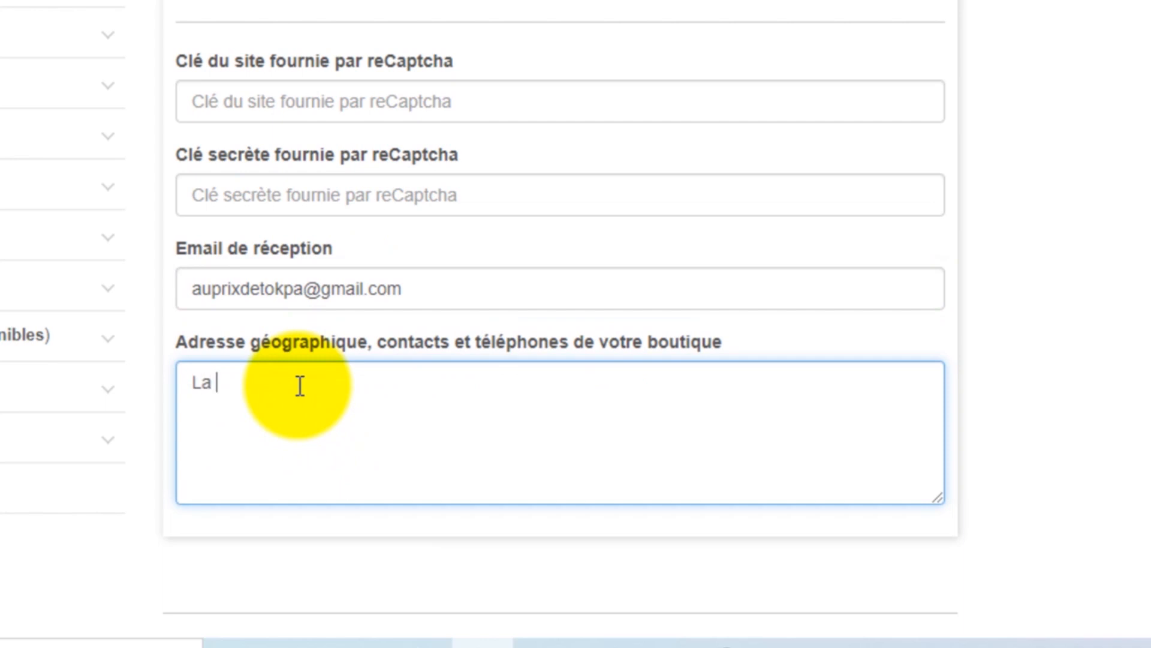
text(bouti)
text(que es)
key(BackSpace)
key(BackSpace)
text(Au)
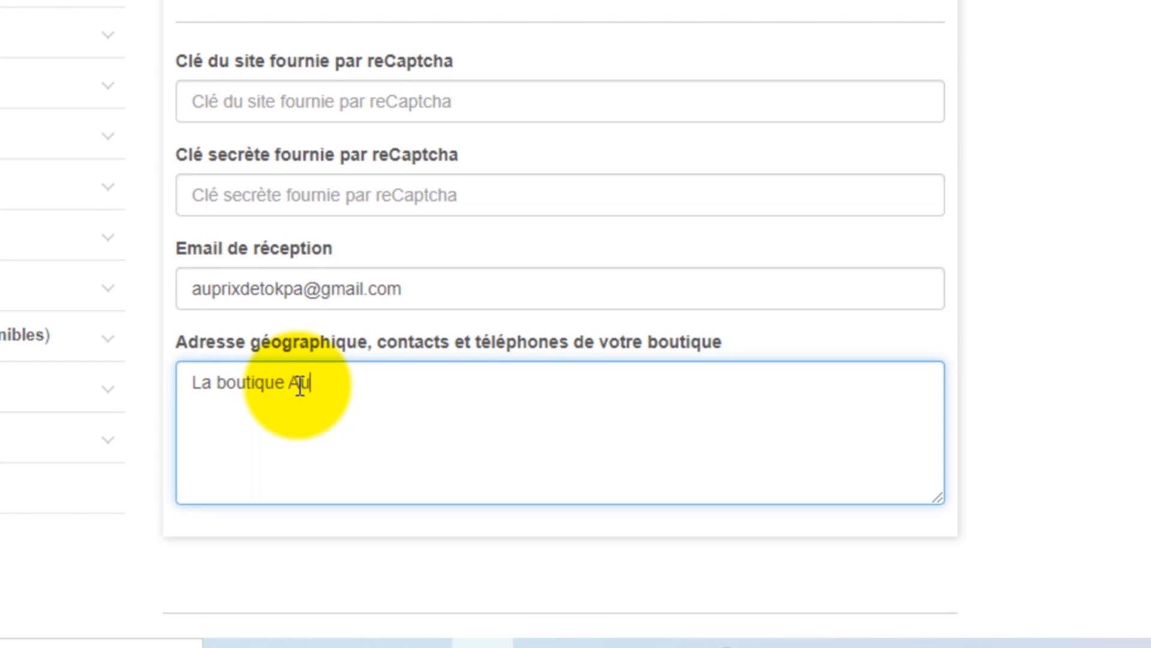
text(prixdetok)
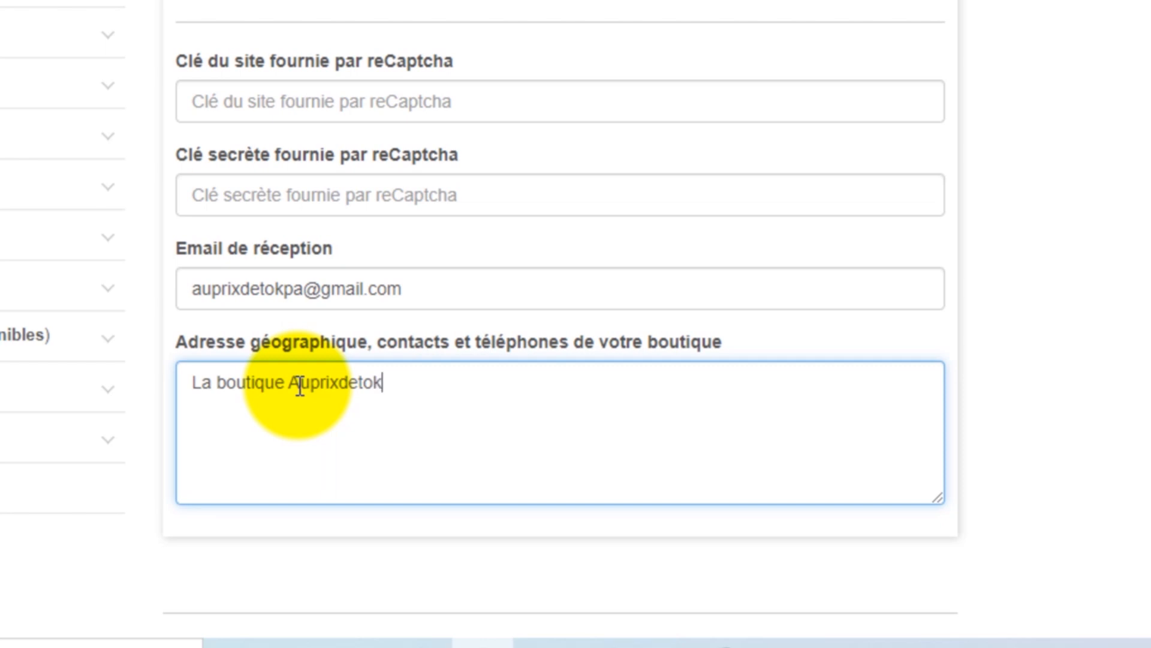
text(pa est )
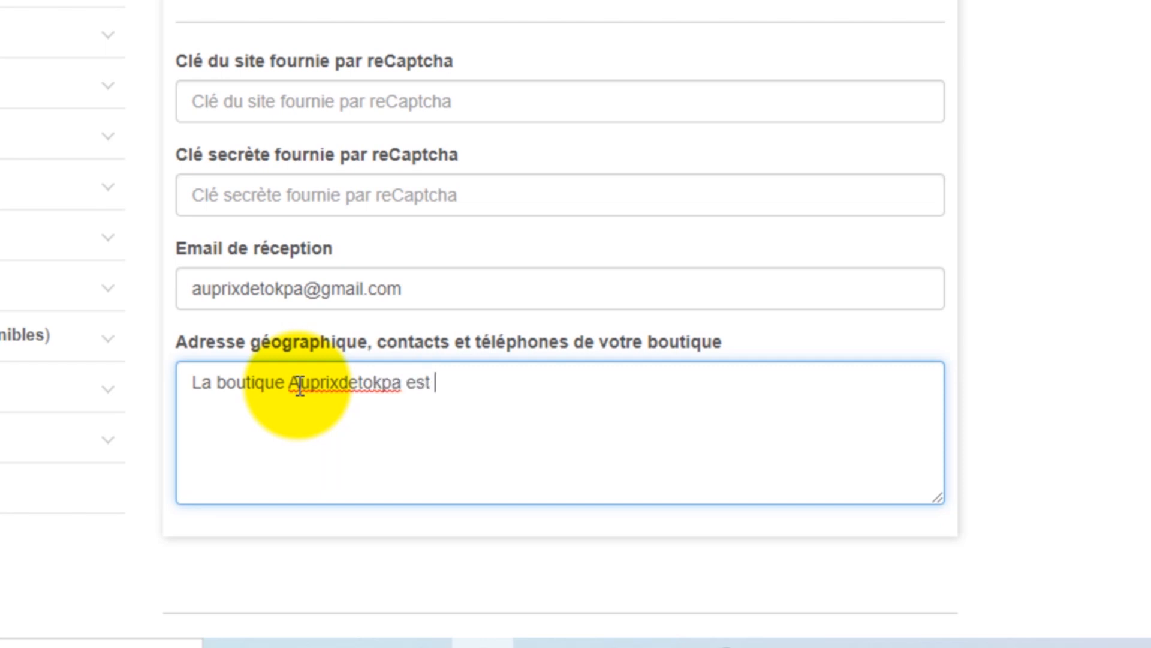
text(situé dans)
key(BackSpace)
key(BackSpace)
key(BackSpace)
key(BackSpace)
key(BackSpace)
text(e au quart)
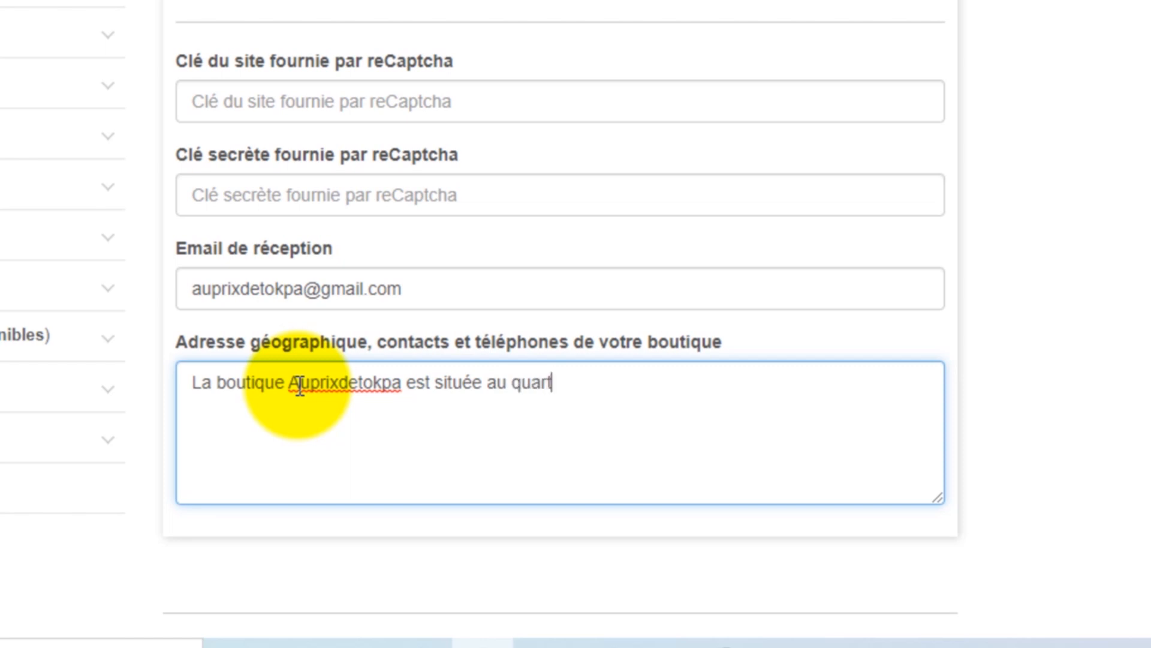
text(ier AGLA)
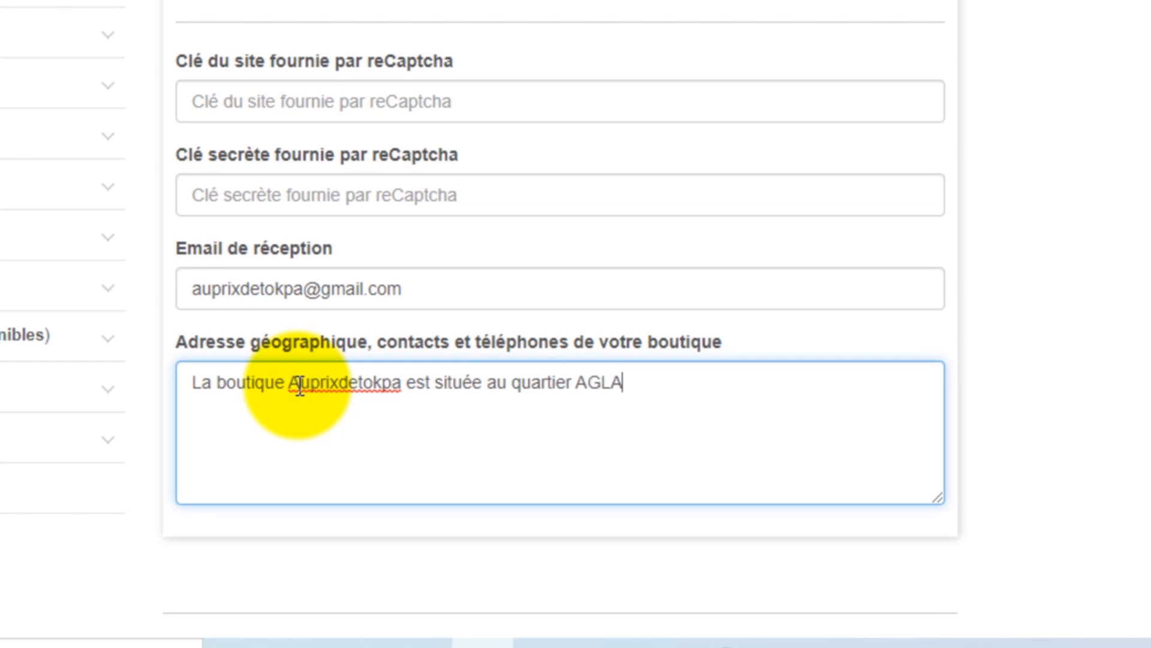
text( de Cotonou)
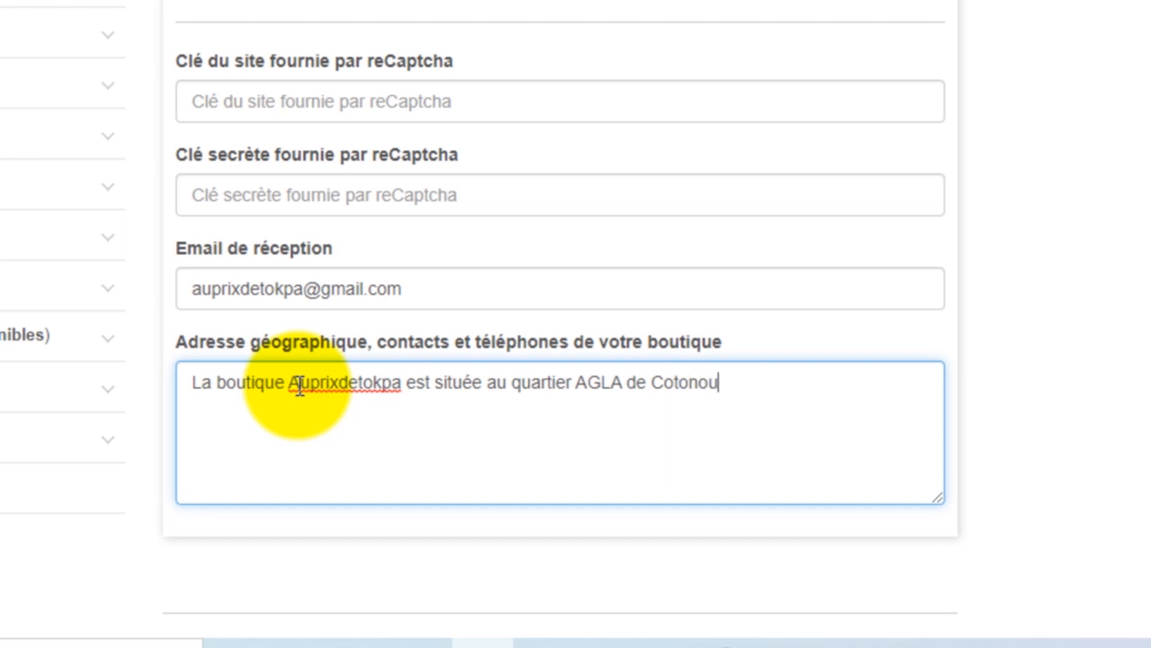
text( dans la )
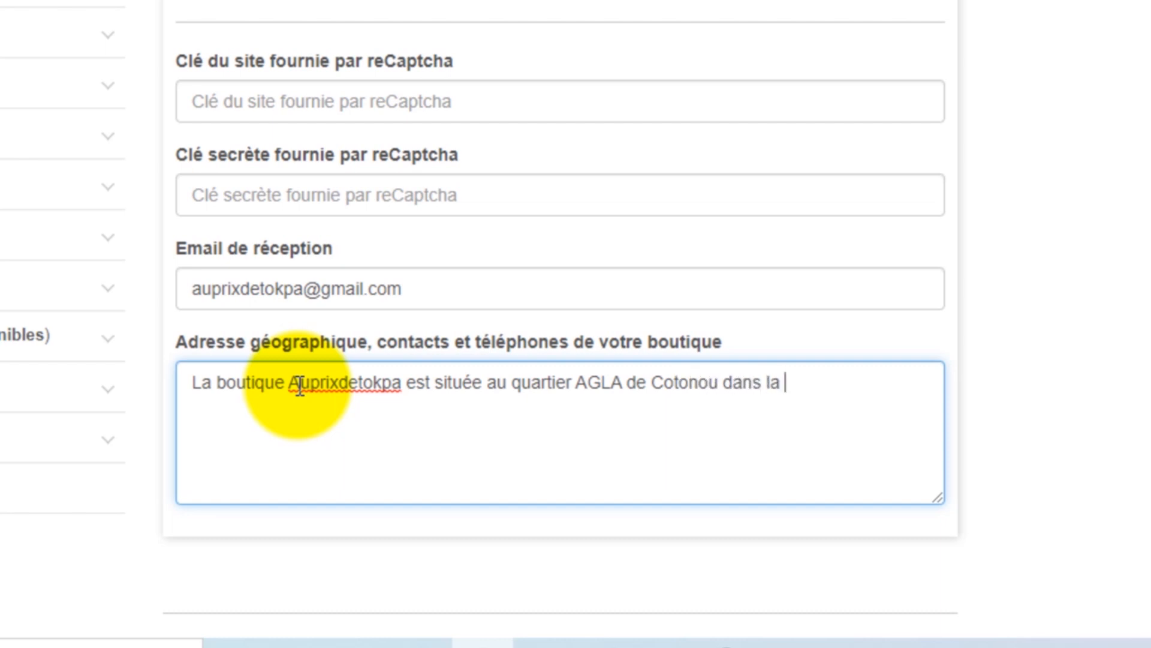
text(von Petit à Peti)
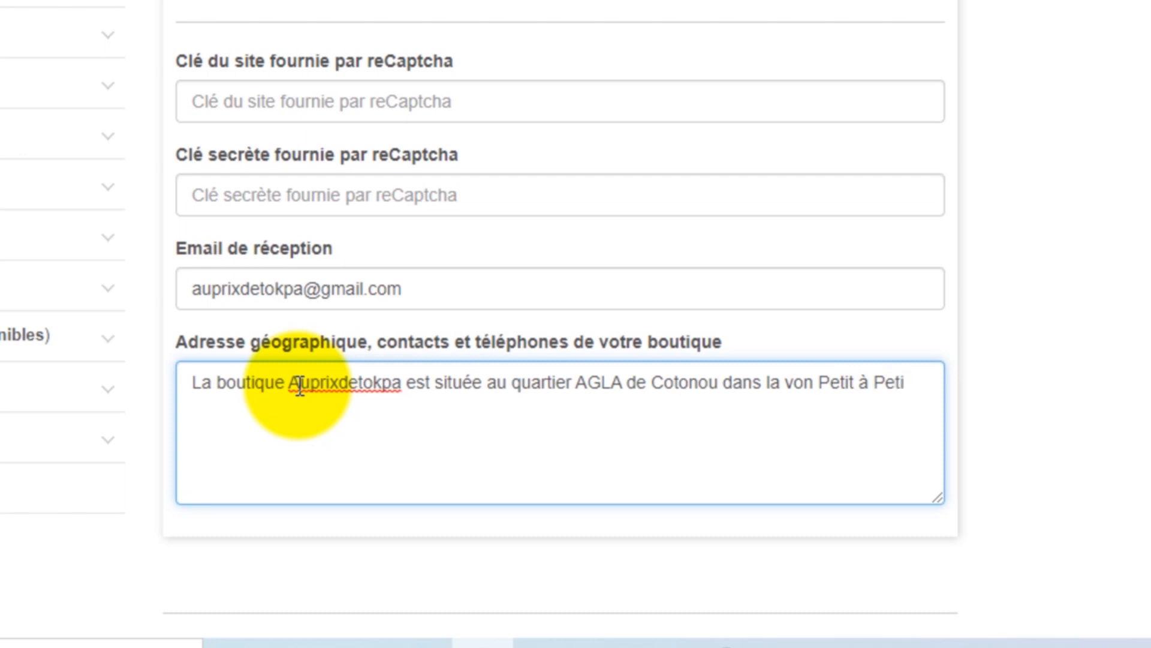
text(t 2)
Step: Add the shop's phone number on a new 'Tél:' line and save the settings
scroll(299, 384, down, 2)
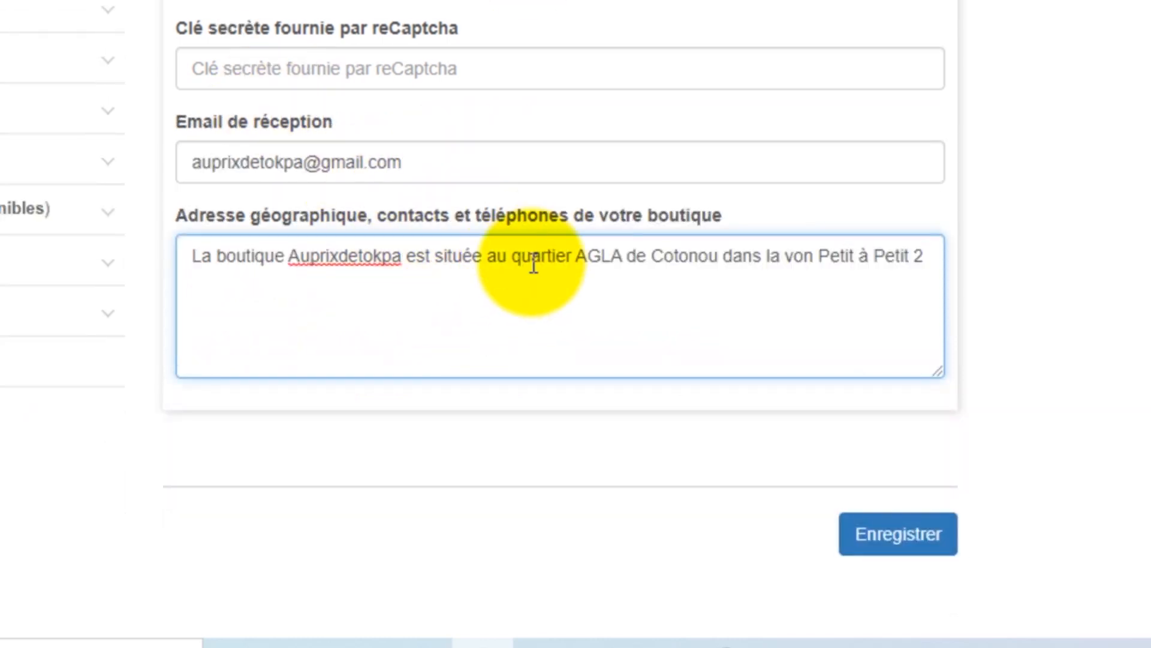
key(Return)
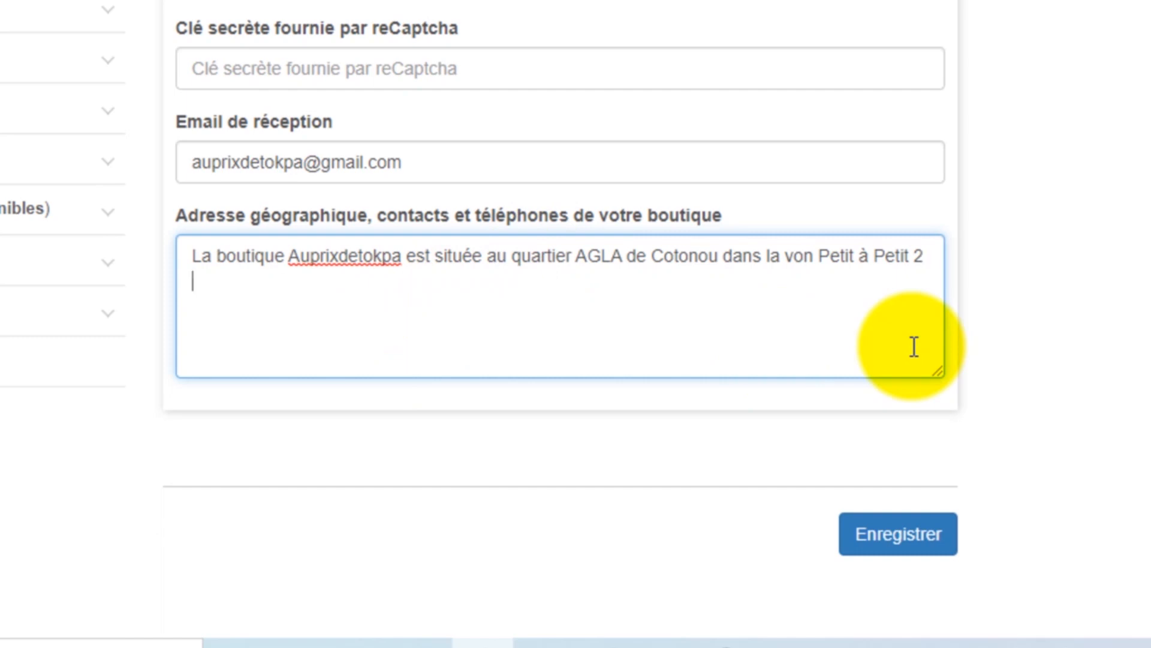
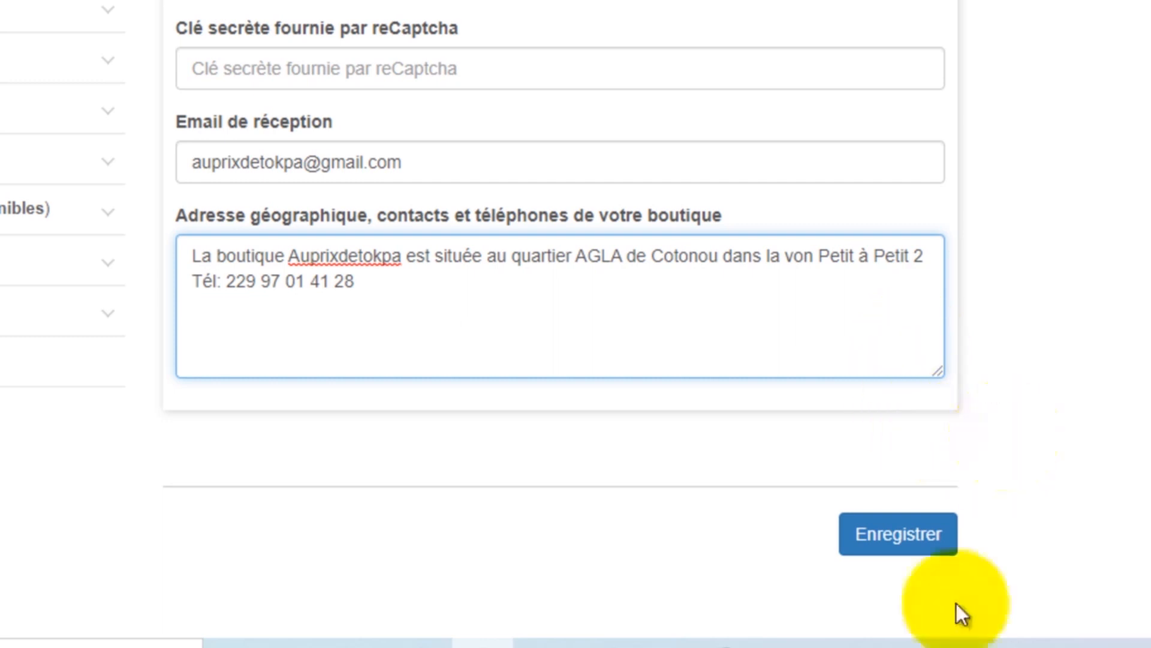
click(924, 530)
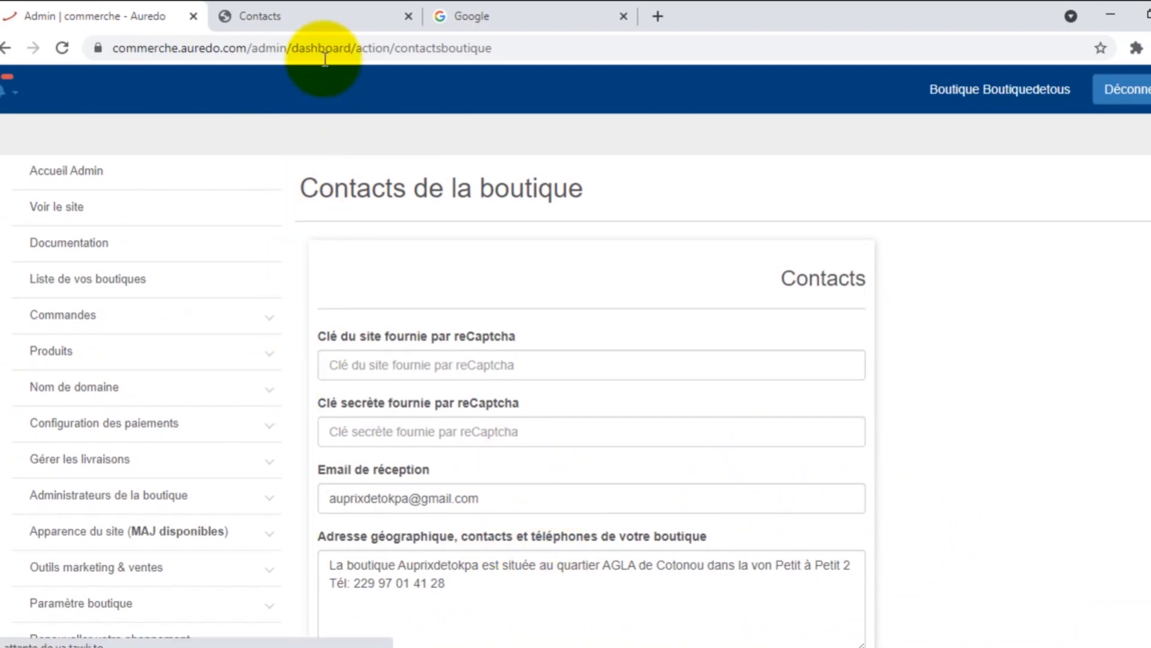
click(321, 9)
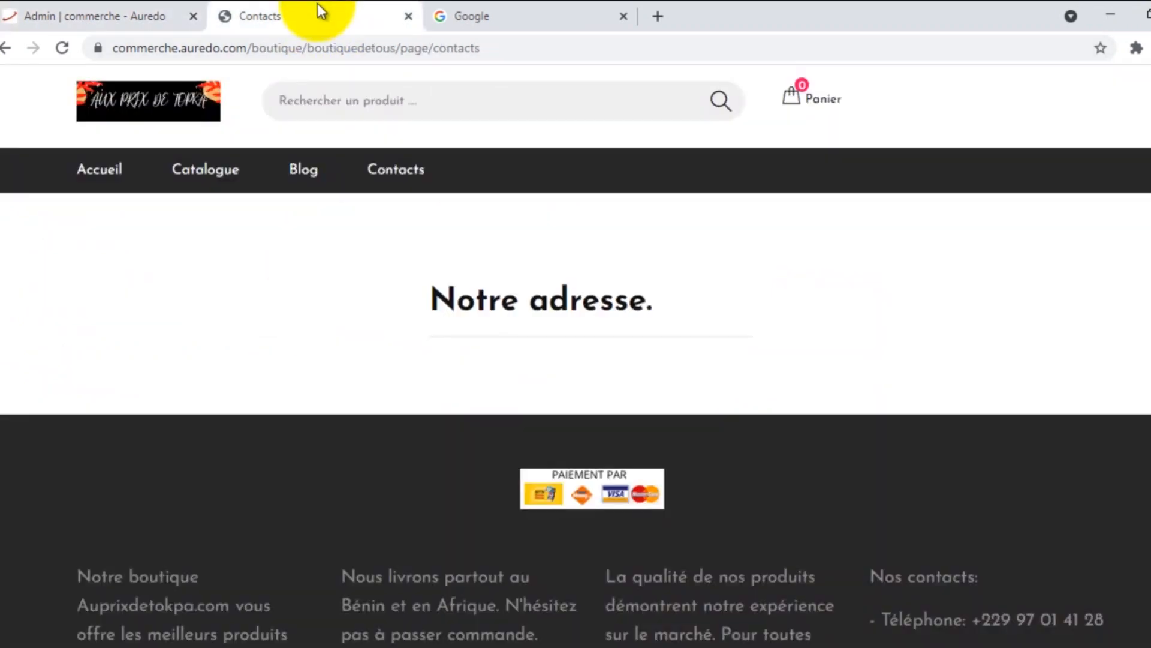
click(57, 48)
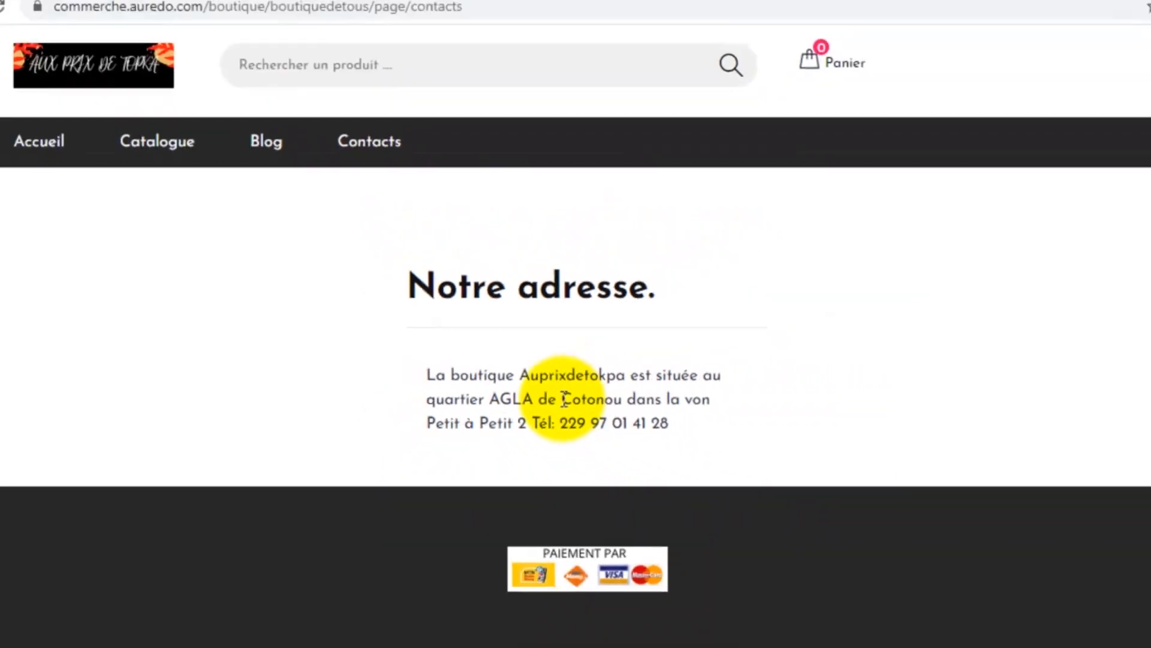
click(93, 11)
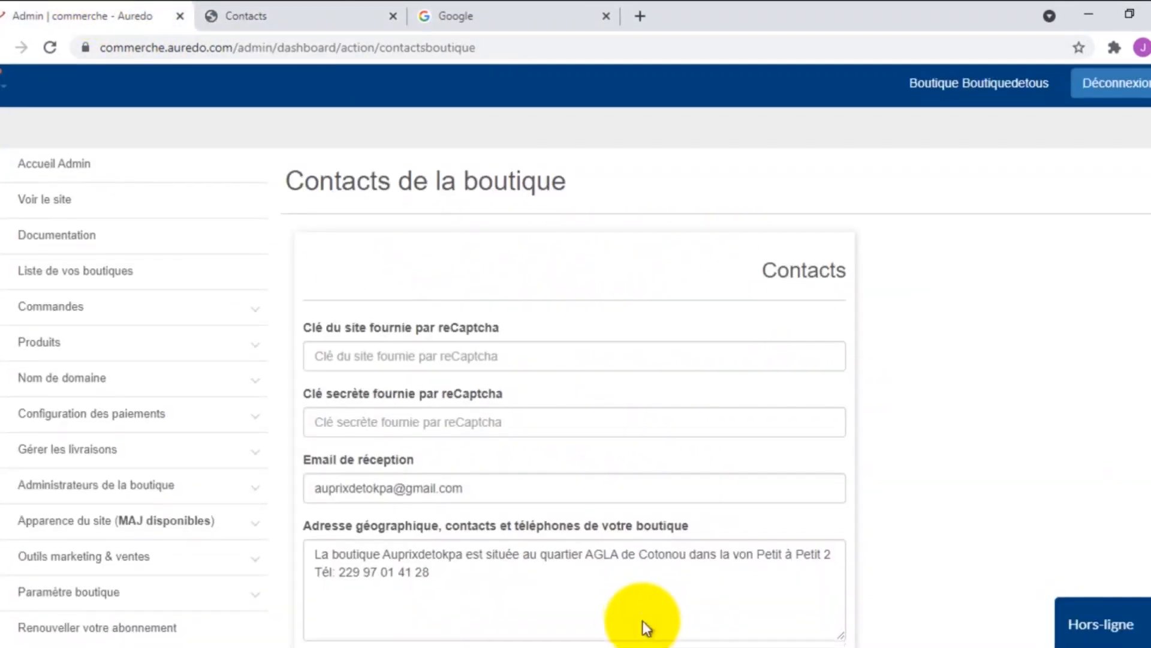
Step: Insert a blank line and paste the reception e-mail after the Email label
scroll(599, 600, down, 1)
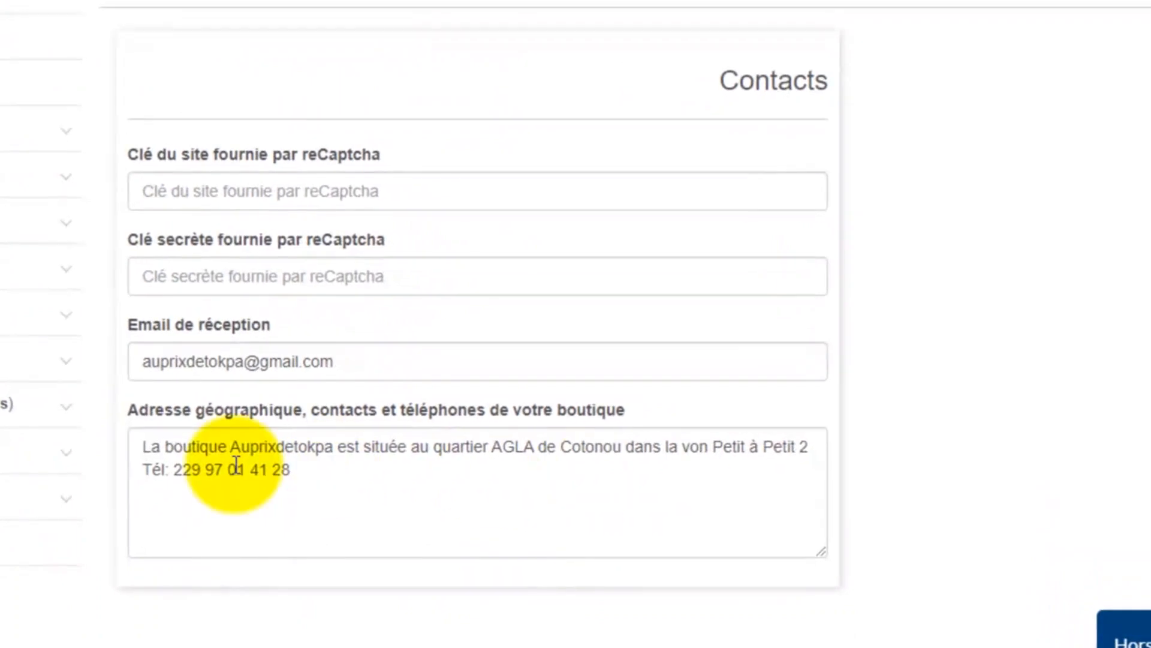
click(809, 444)
key(Return)
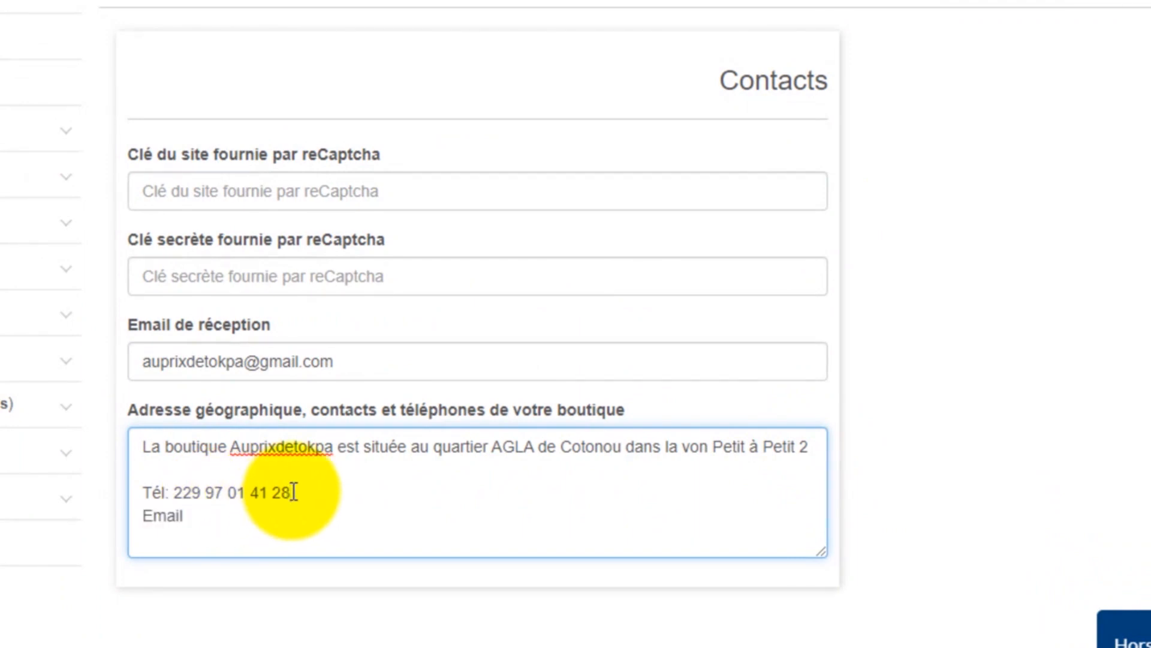
triple_click(267, 363)
key(ctrl+c)
click(221, 514)
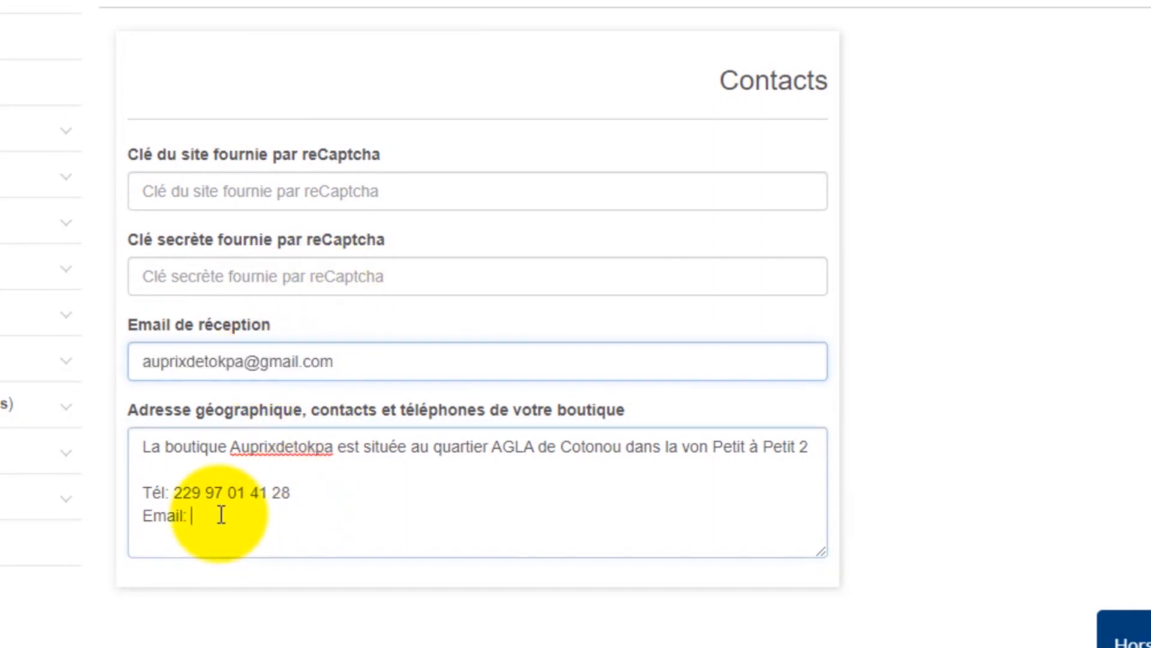
key(ctrl+v)
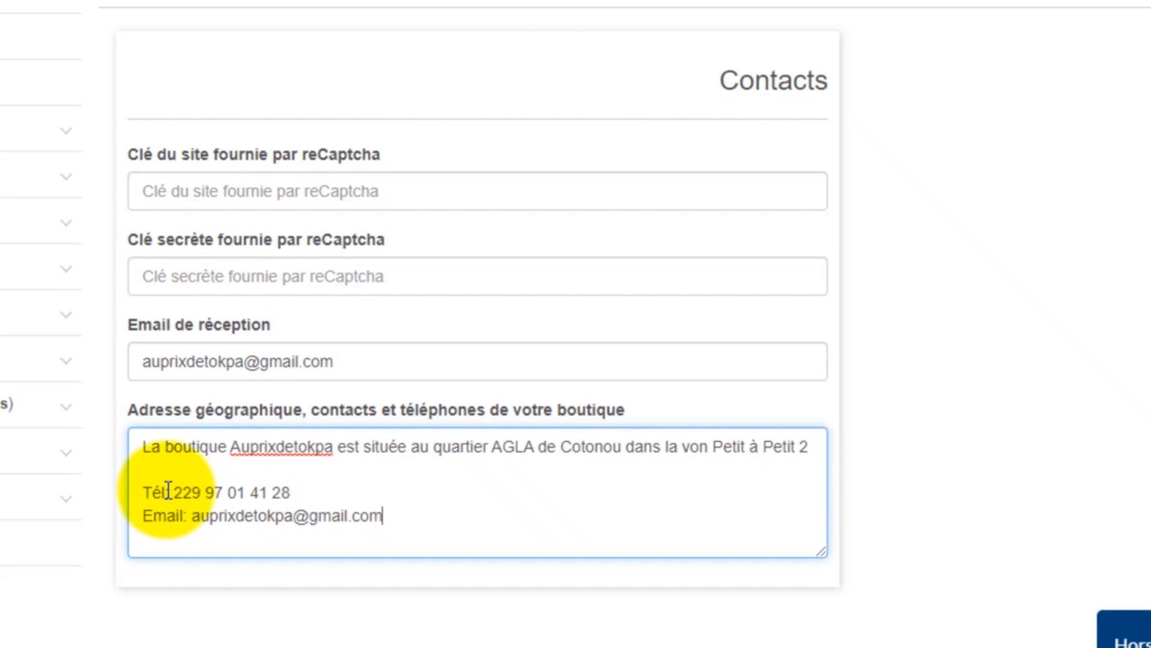
Step: Append '/Whatsapp' to the Tél label and save the contact details
text(/)
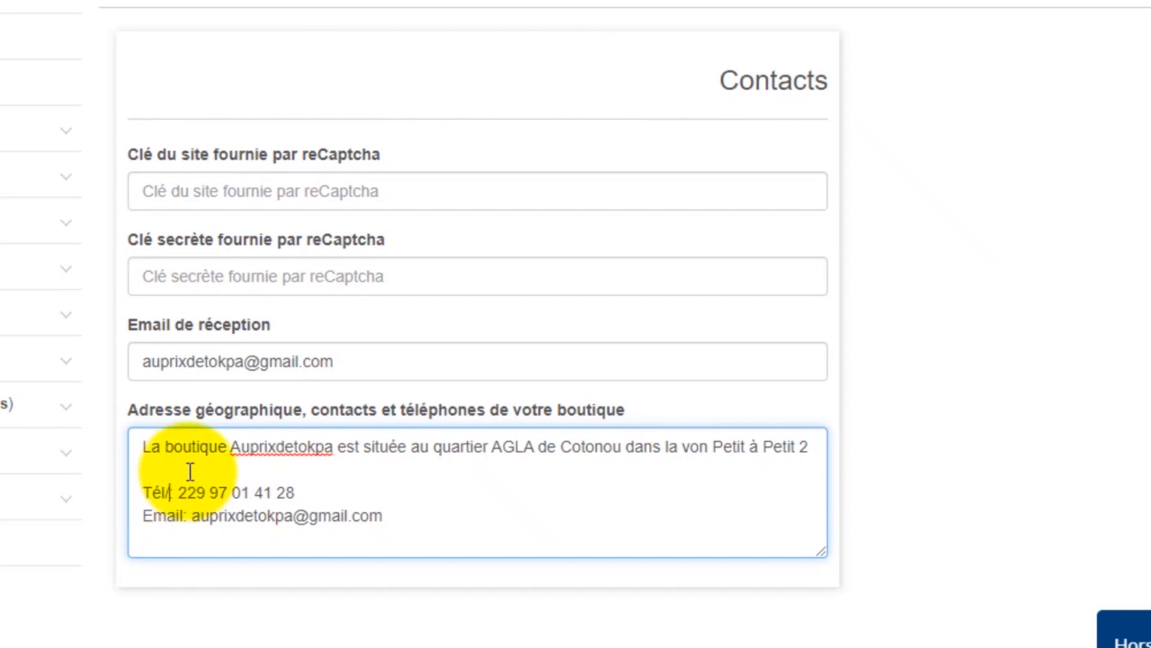
text(Whatsapp)
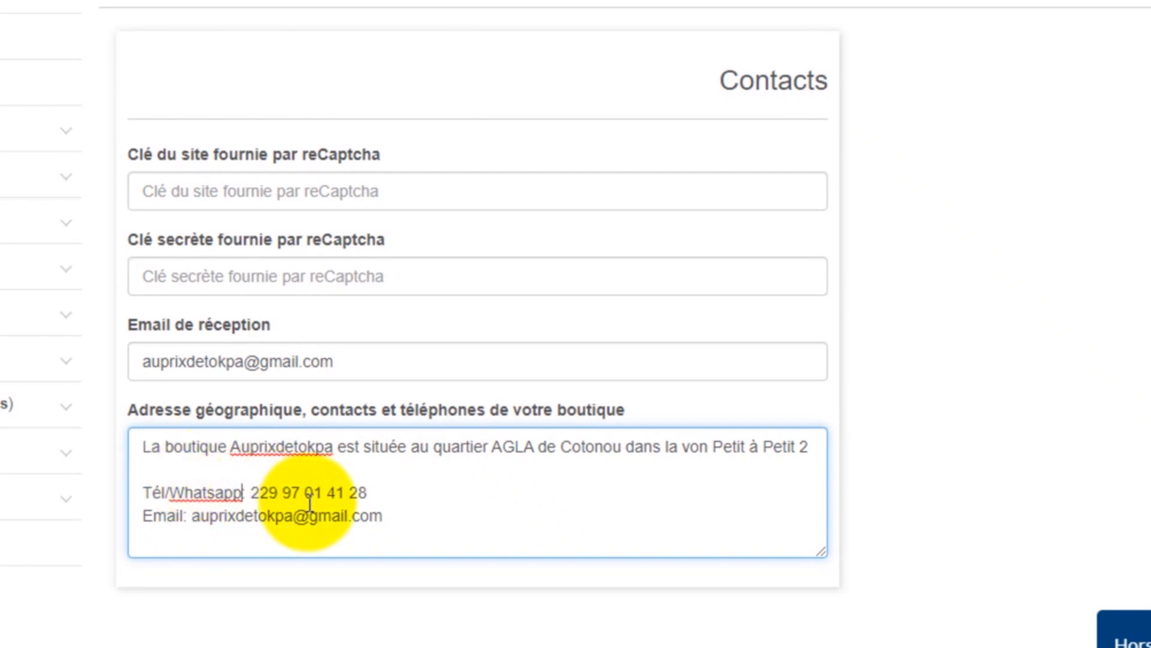
scroll(307, 411, down, 2)
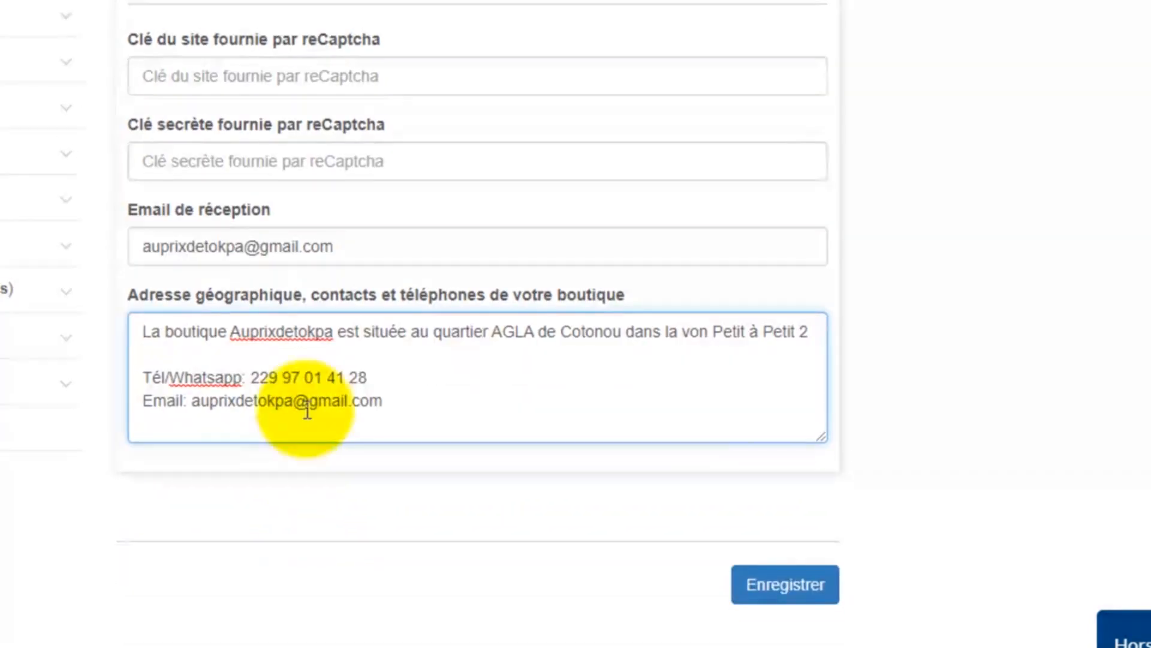
click(757, 594)
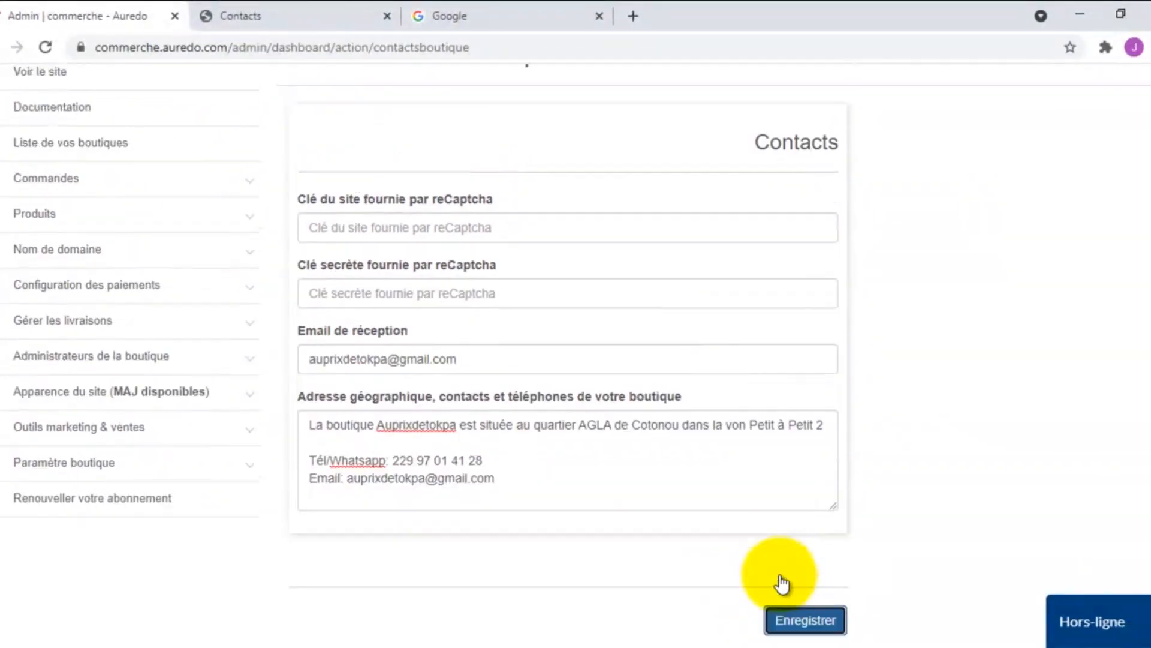
Step: Save the contact details again, then copy the full edited address text
scroll(780, 579, down, 3)
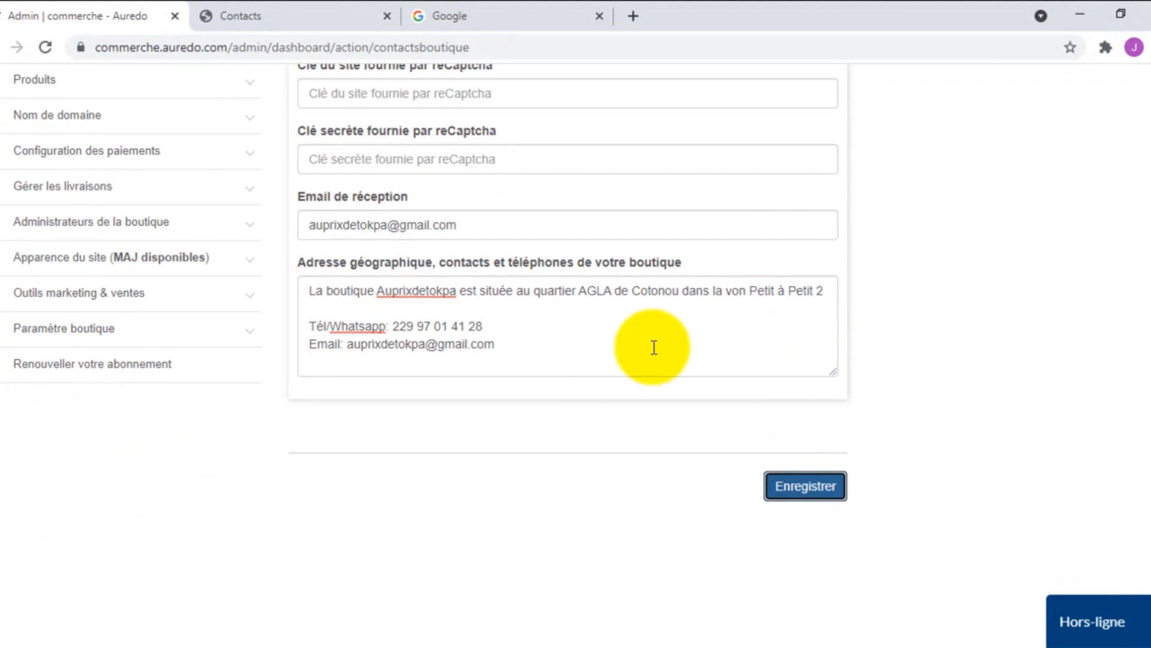
click(833, 488)
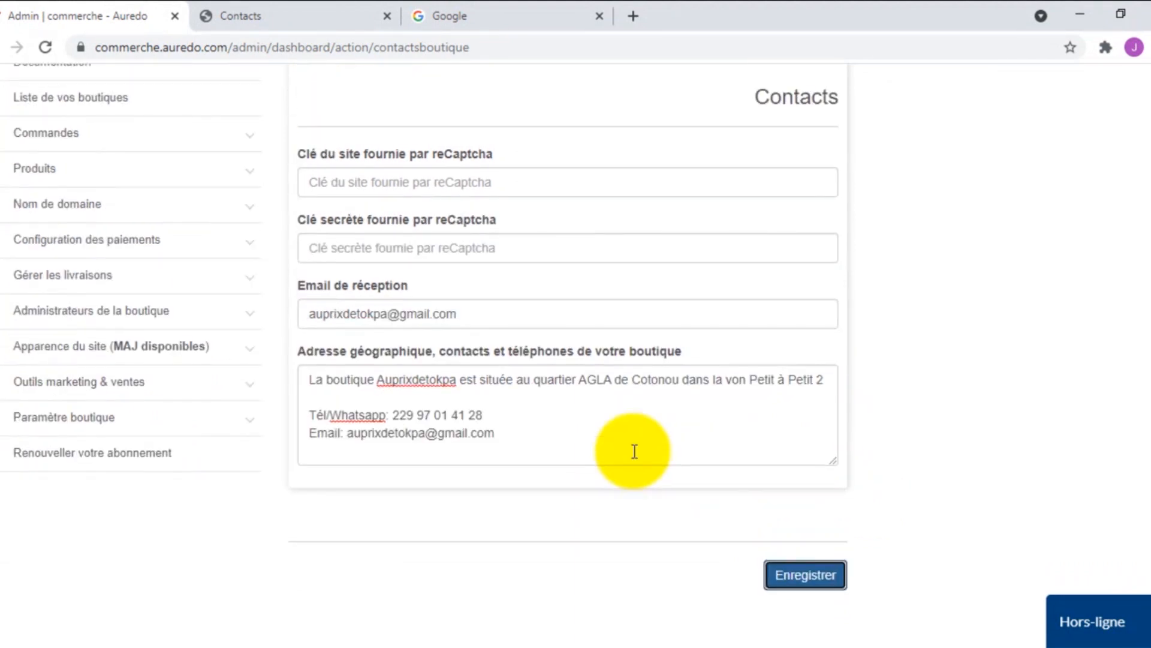
scroll(640, 493, up, 2)
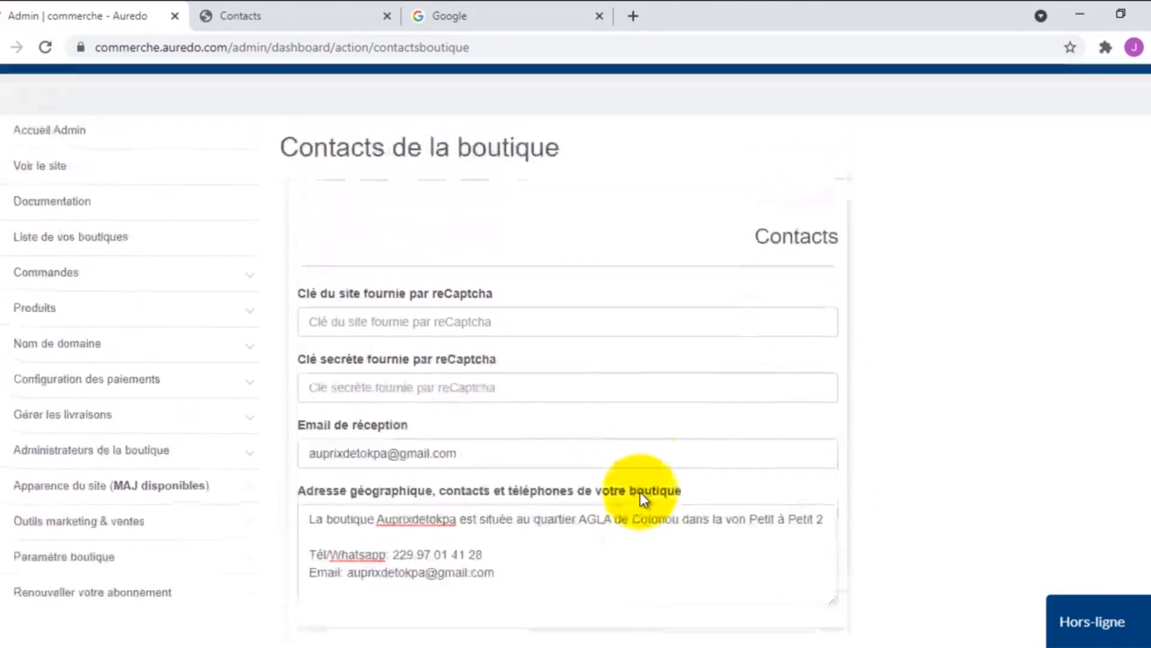
scroll(640, 493, down, 2)
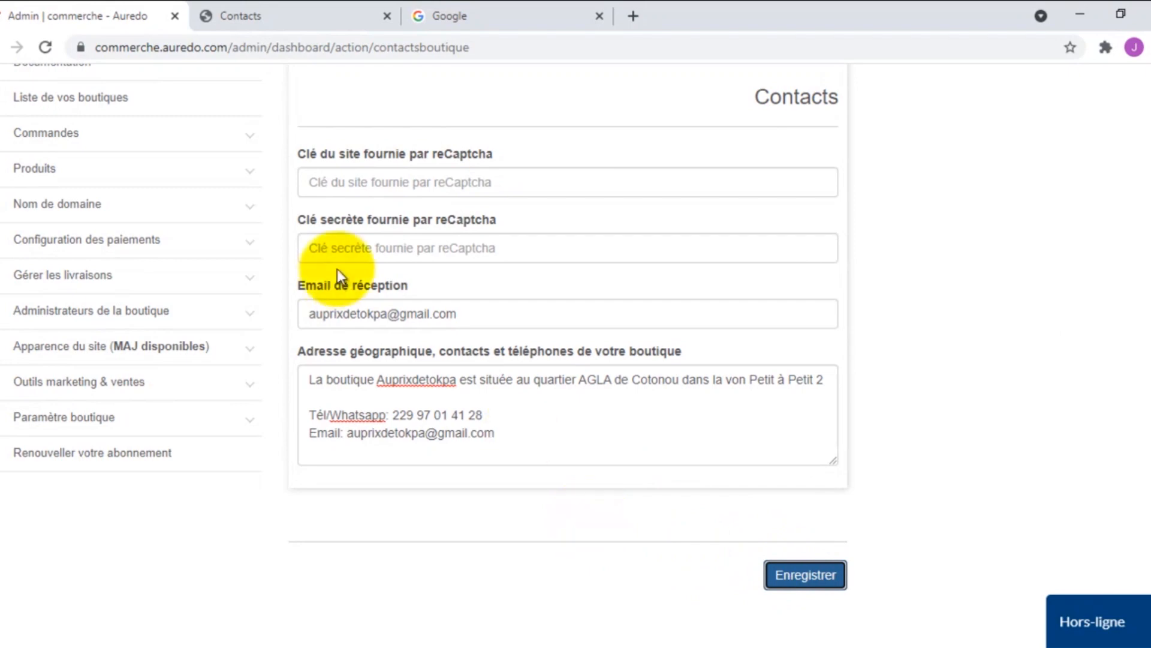
drag(513, 432, 283, 380)
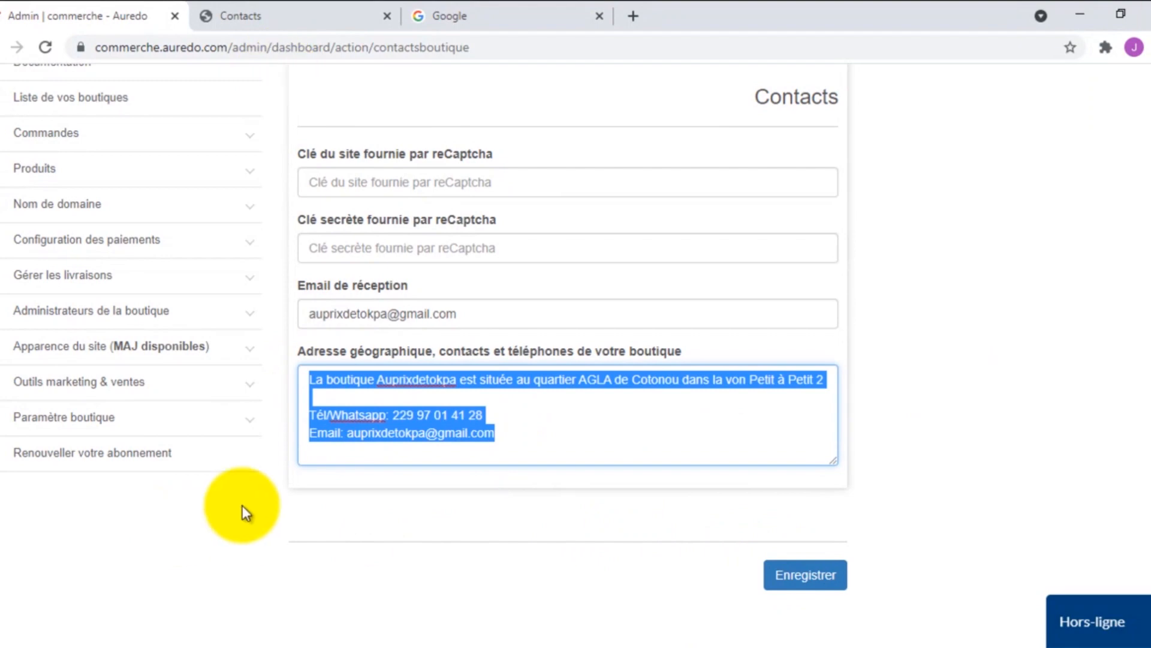
right_click(374, 423)
click(427, 191)
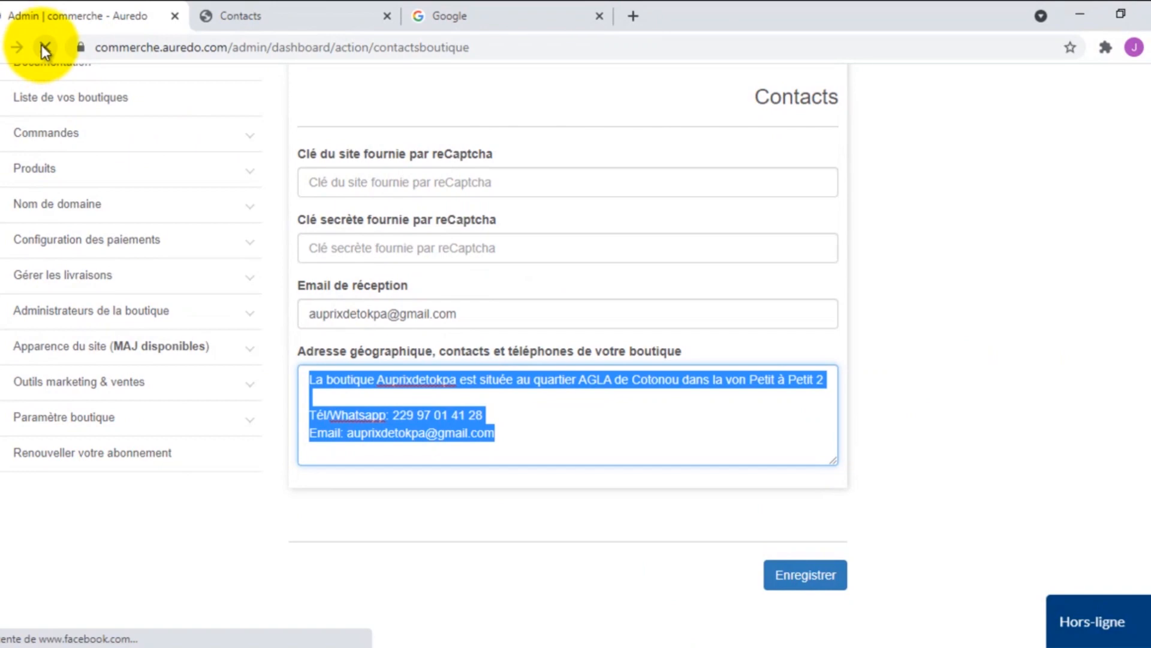
Step: Paste the copied address over the reverted text, save it, and return to the public page
click(454, 409)
drag(452, 399, 268, 362)
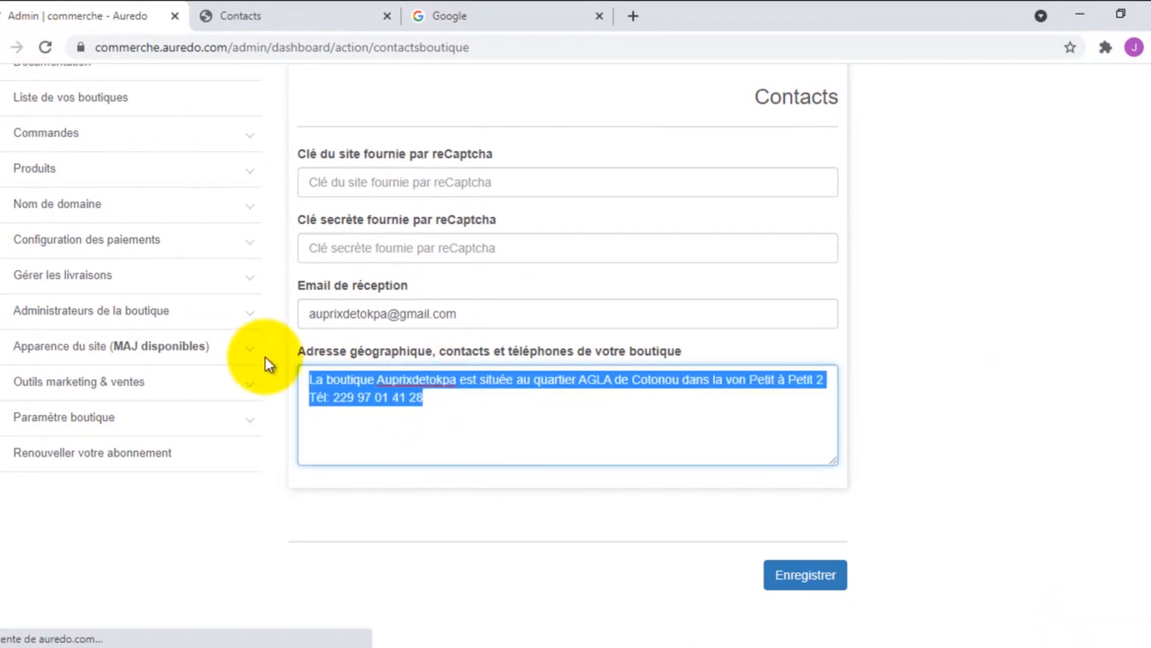
key(ctrl+v)
click(797, 572)
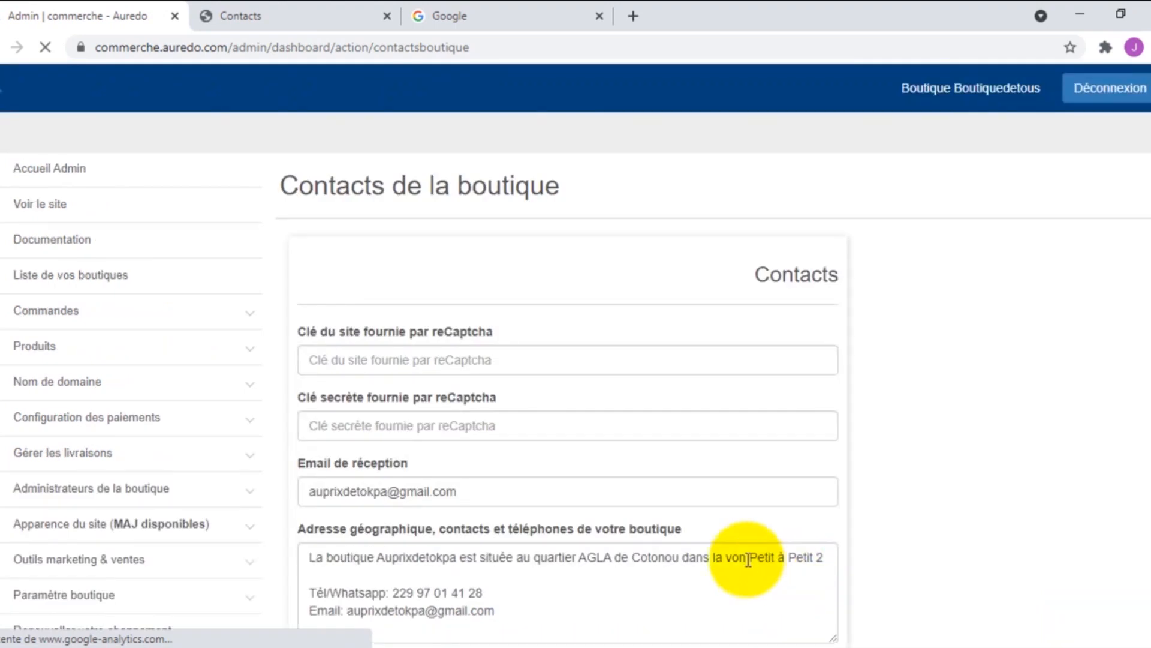
scroll(747, 559, down, 1)
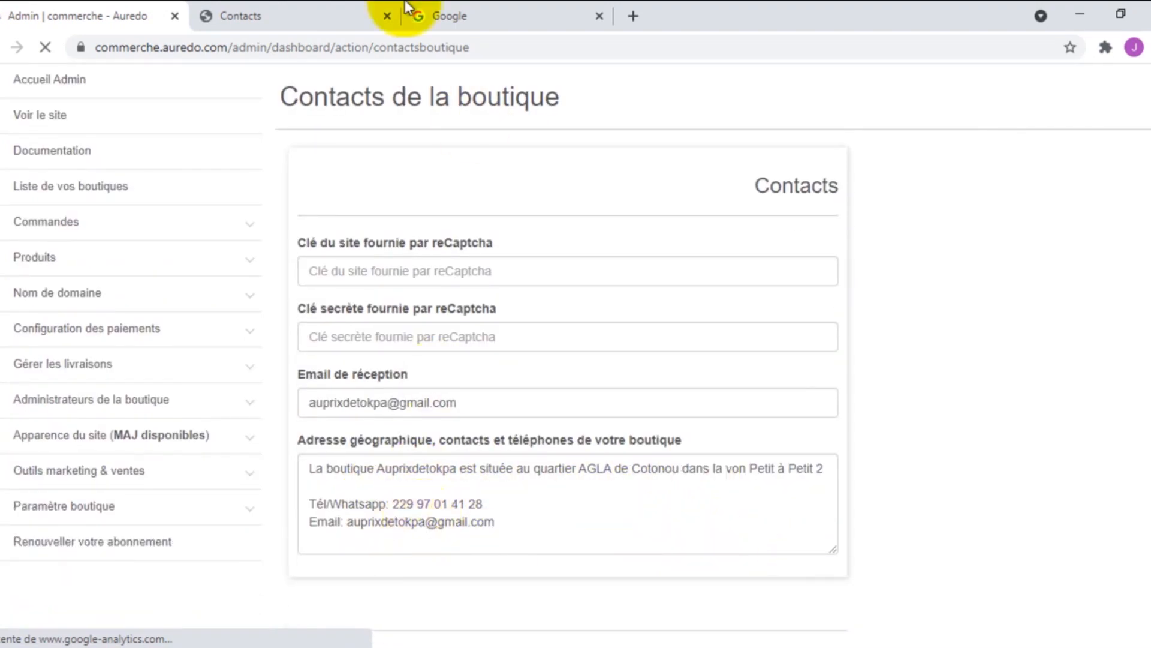
click(282, 16)
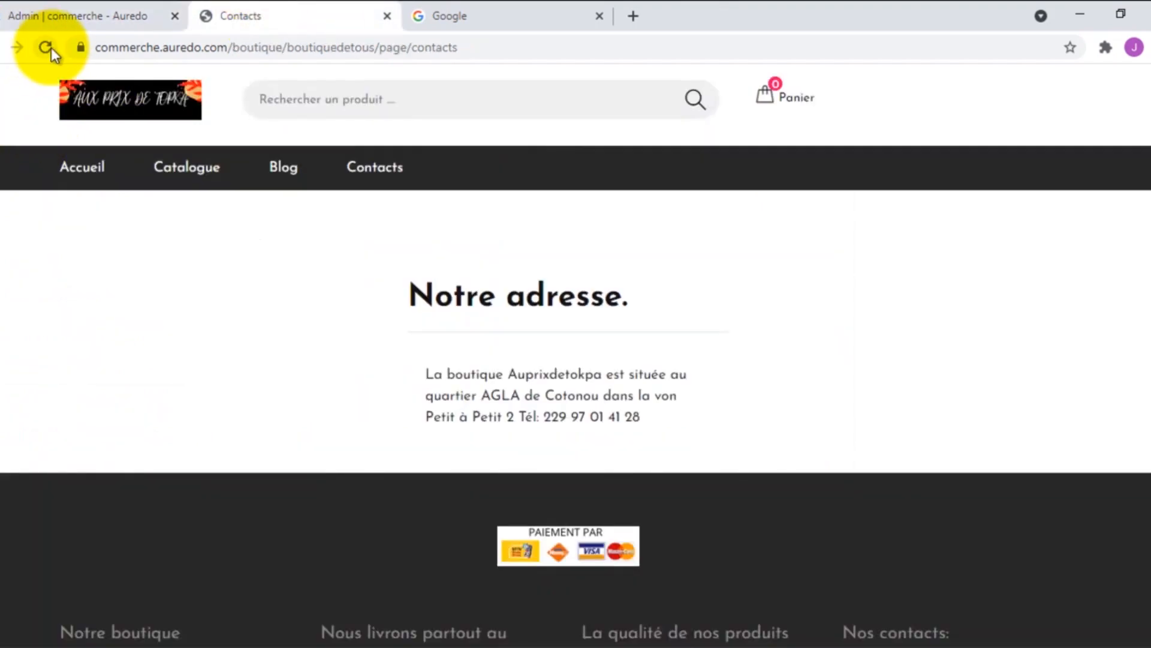
Step: Reload the public Contacts page so it shows the Tél/Whatsapp and Email lines
click(376, 169)
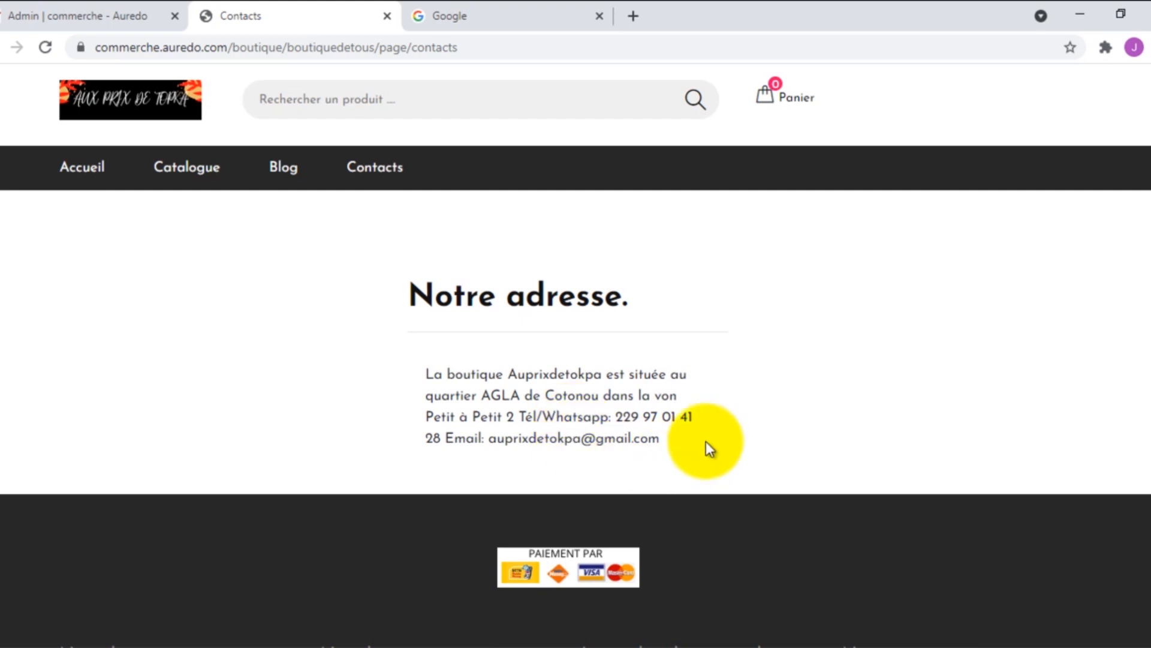
Step: Load sgtic.bj in a new tab and scroll its Contacts page to the Nous écrire form
click(634, 16)
text(sgt)
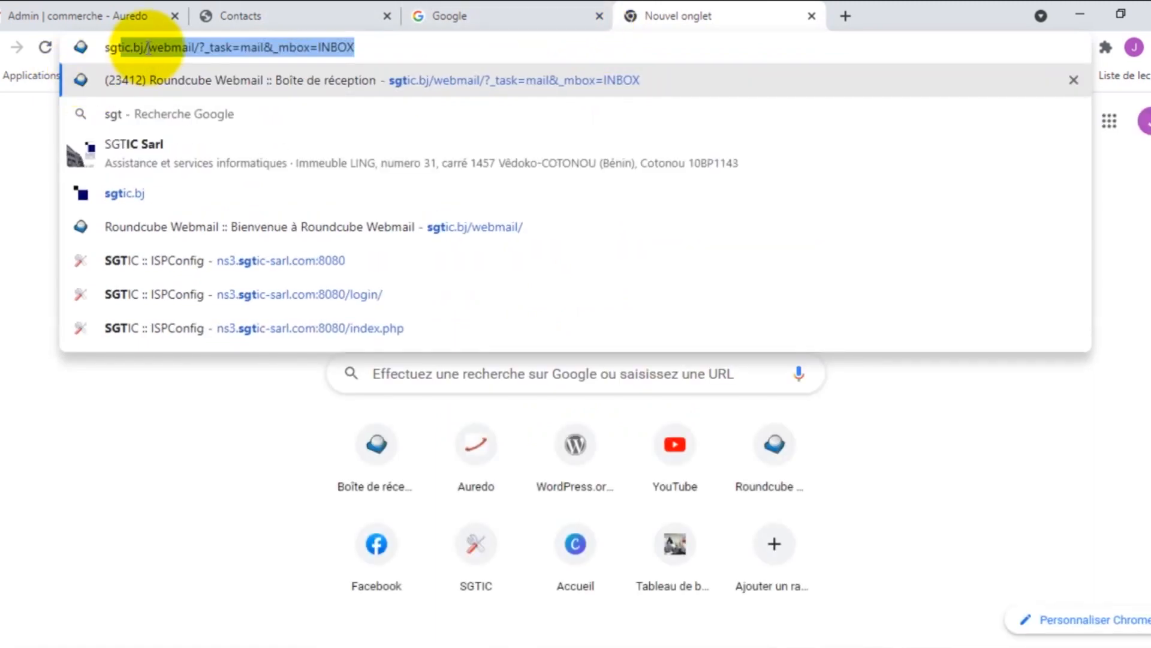
text(ic.bj)
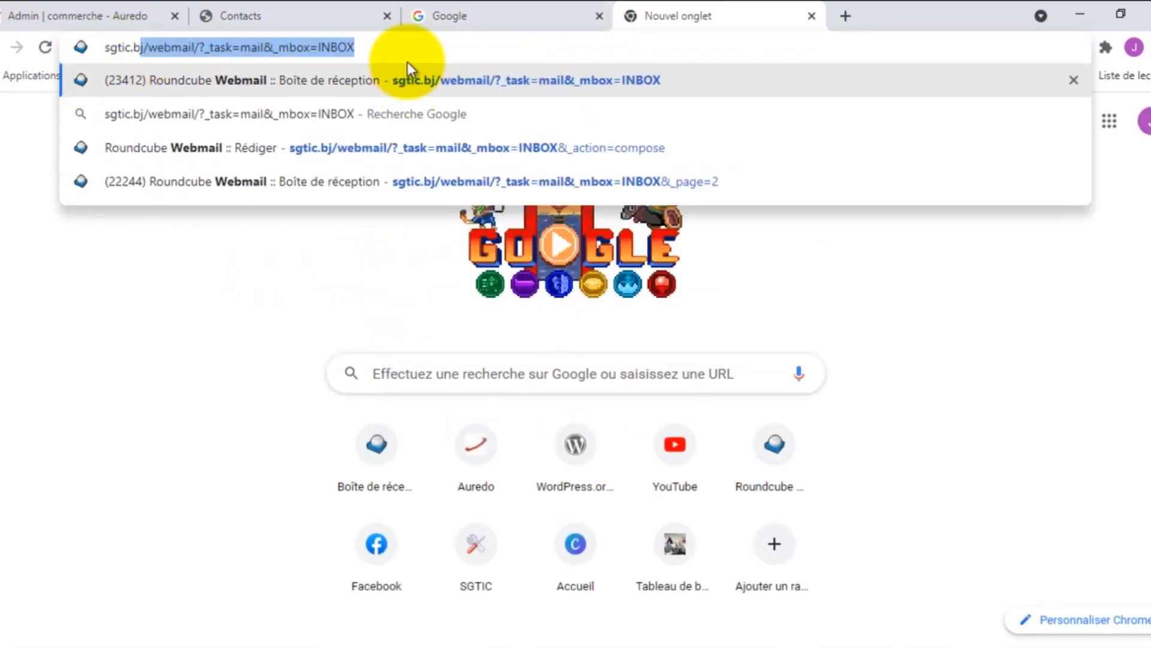
text(j)
key(Delete)
key(Return)
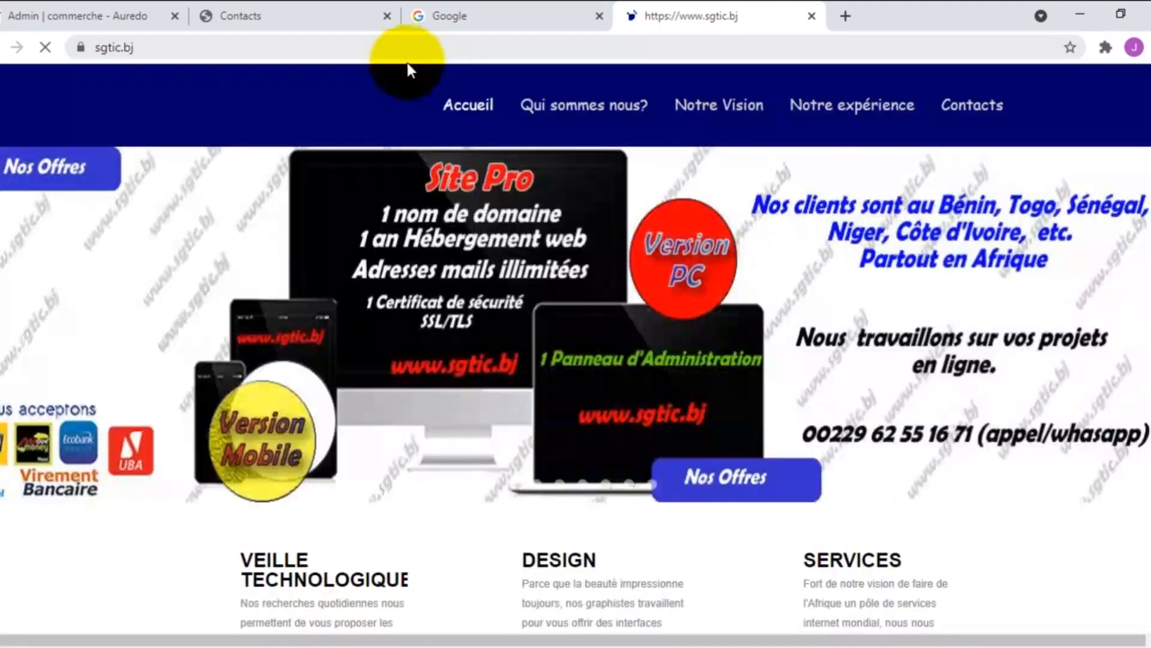
click(984, 111)
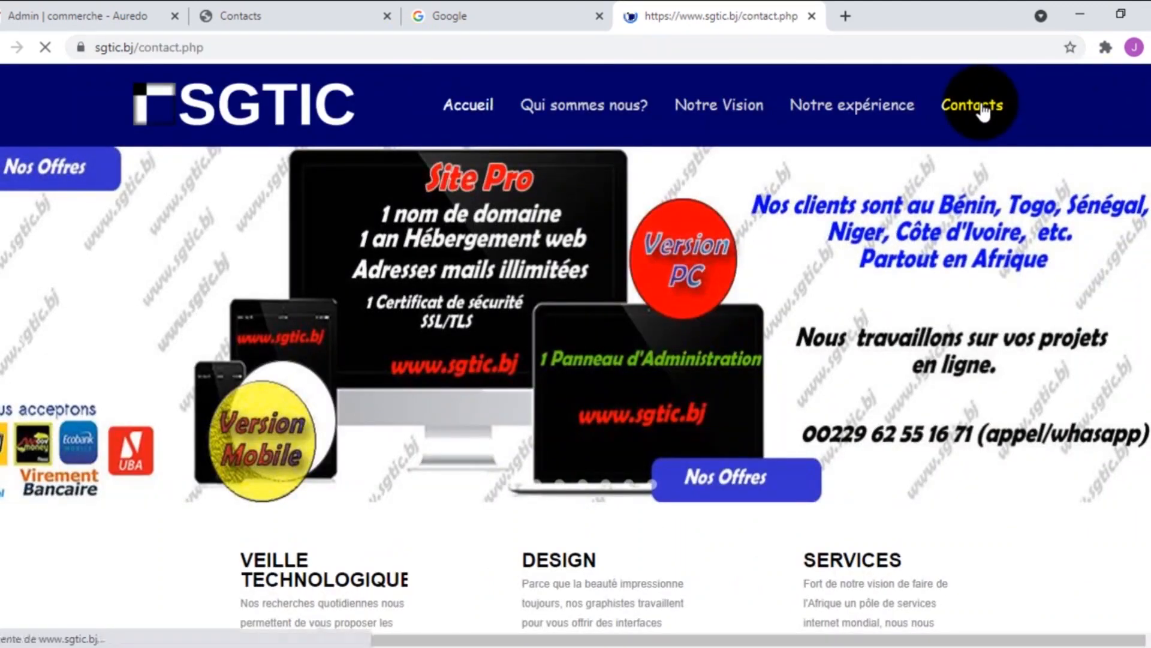
scroll(651, 399, down, 3)
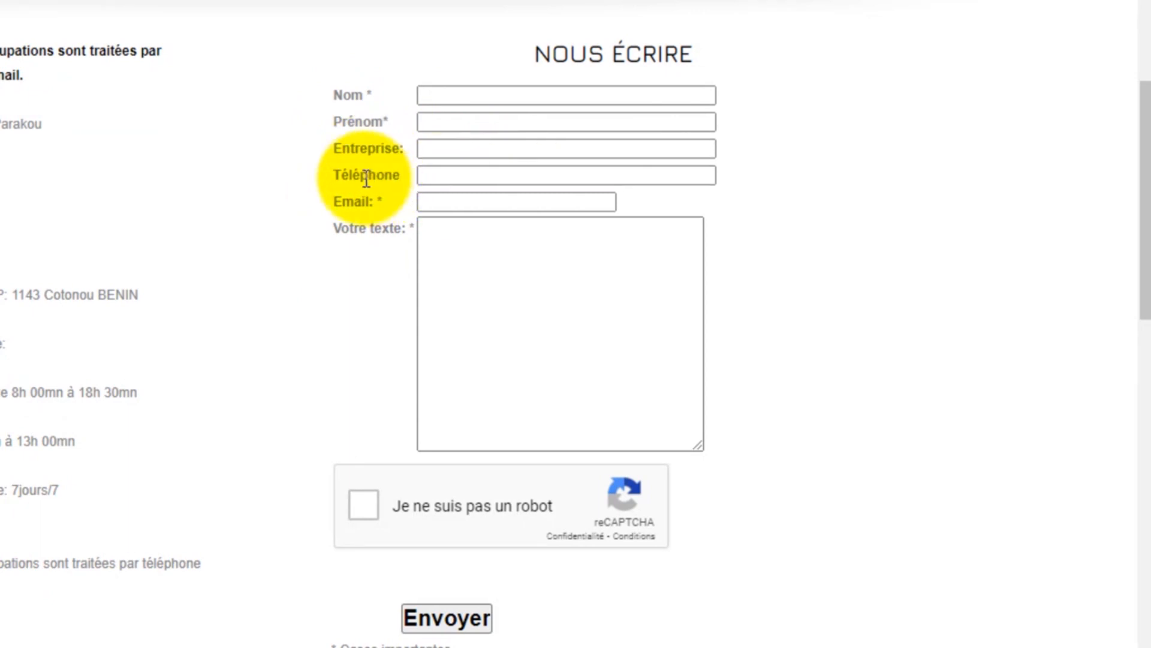
Step: Place the caret in the Votre texte box, then go back to the shop's Contacts tab
click(516, 259)
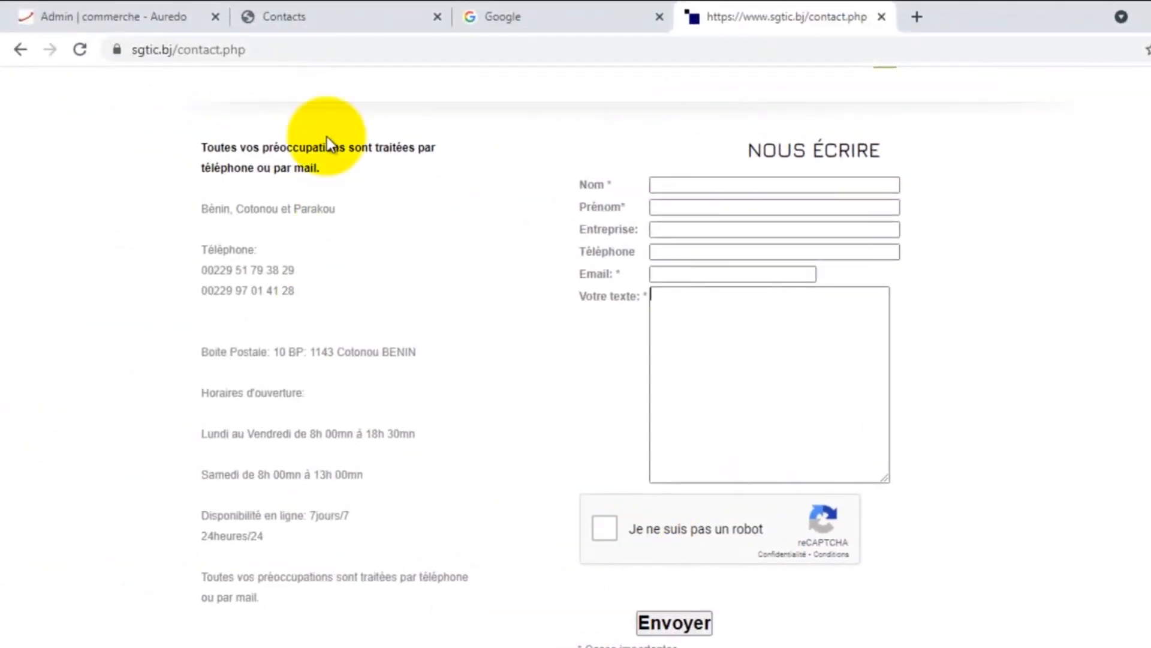
click(309, 17)
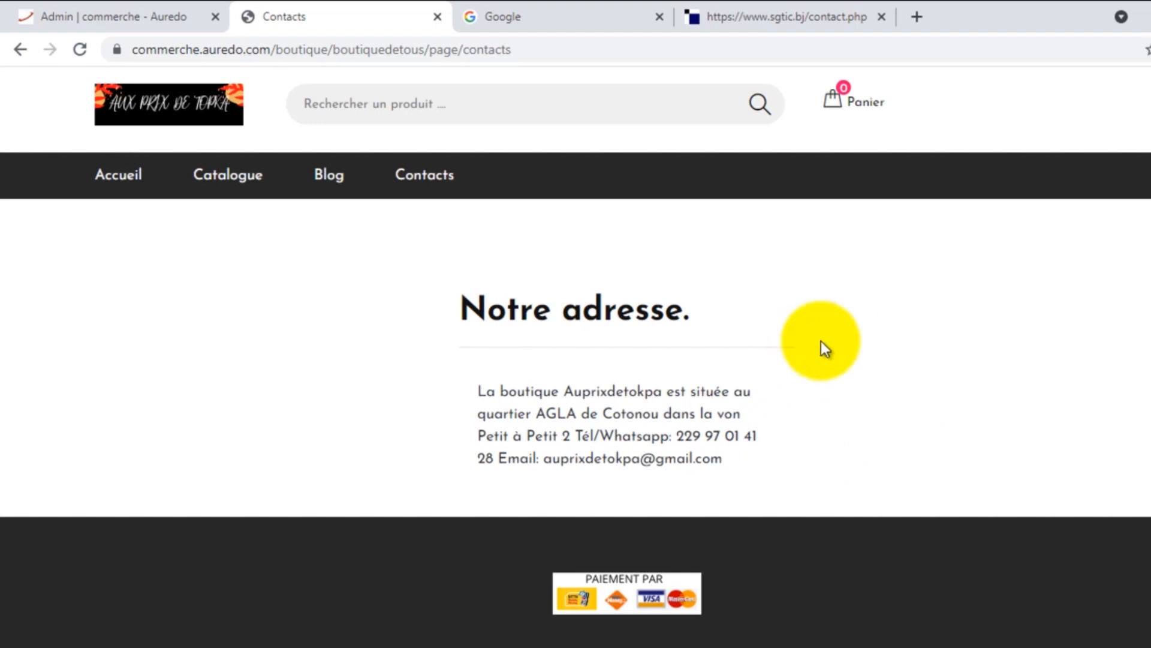
Step: Switch to the 'Admin | commerche - Aouredo' tab showing the Contacts de la boutique form
click(93, 12)
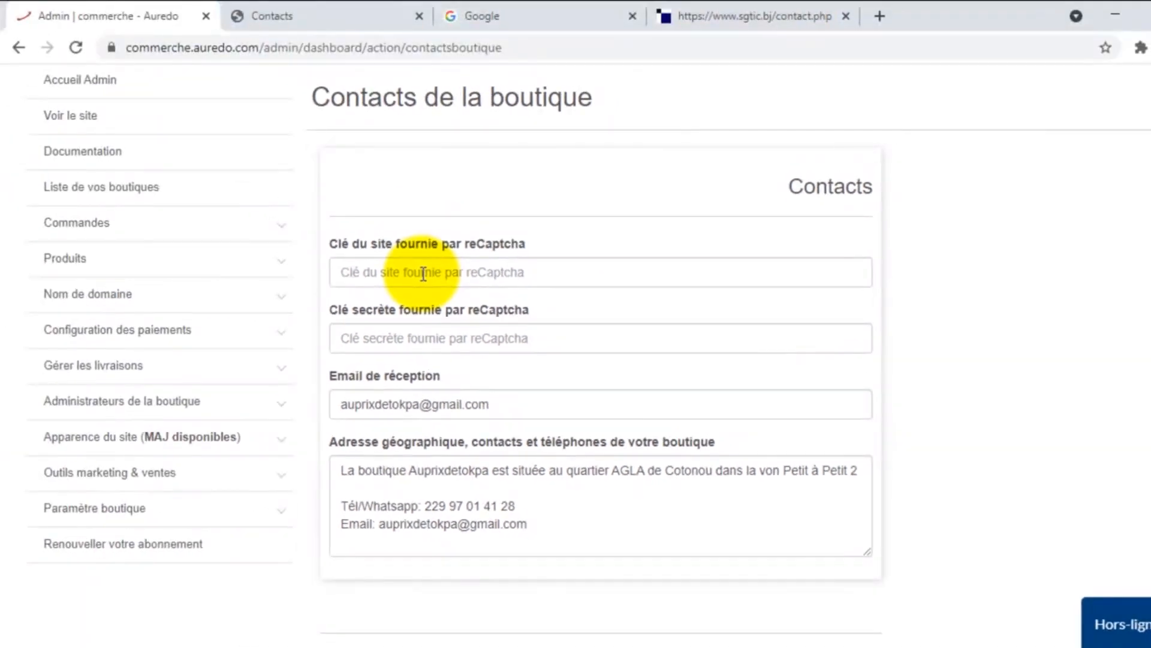
Step: Go to google.com and search for 'recaptcha google'
click(523, 7)
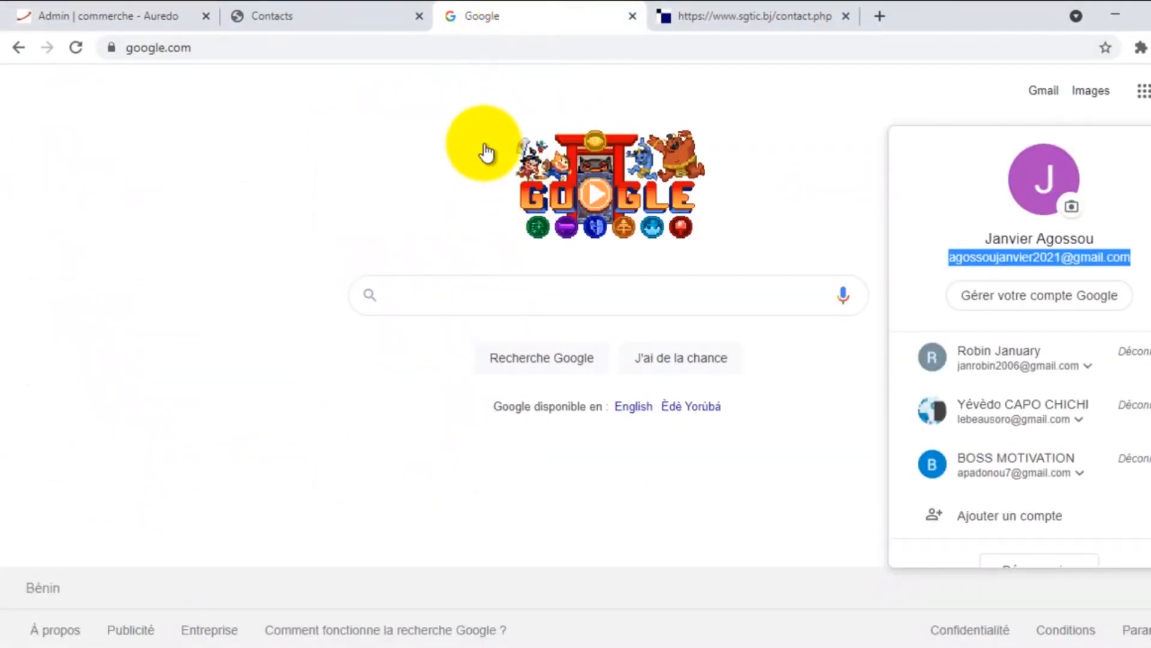
click(438, 123)
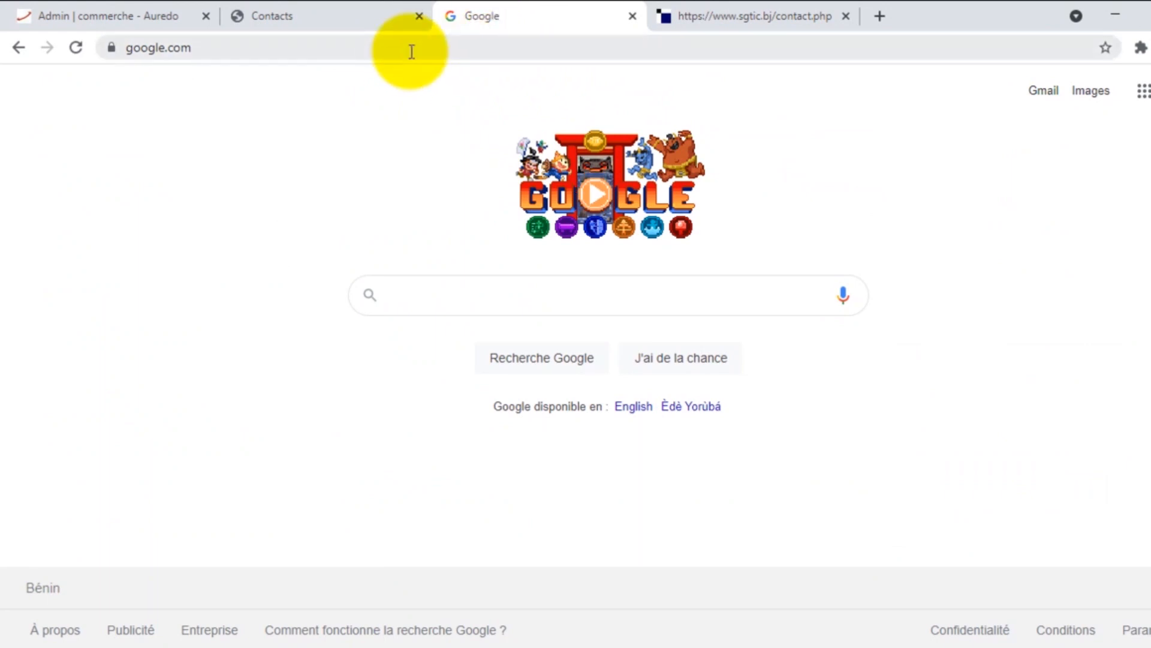
click(214, 48)
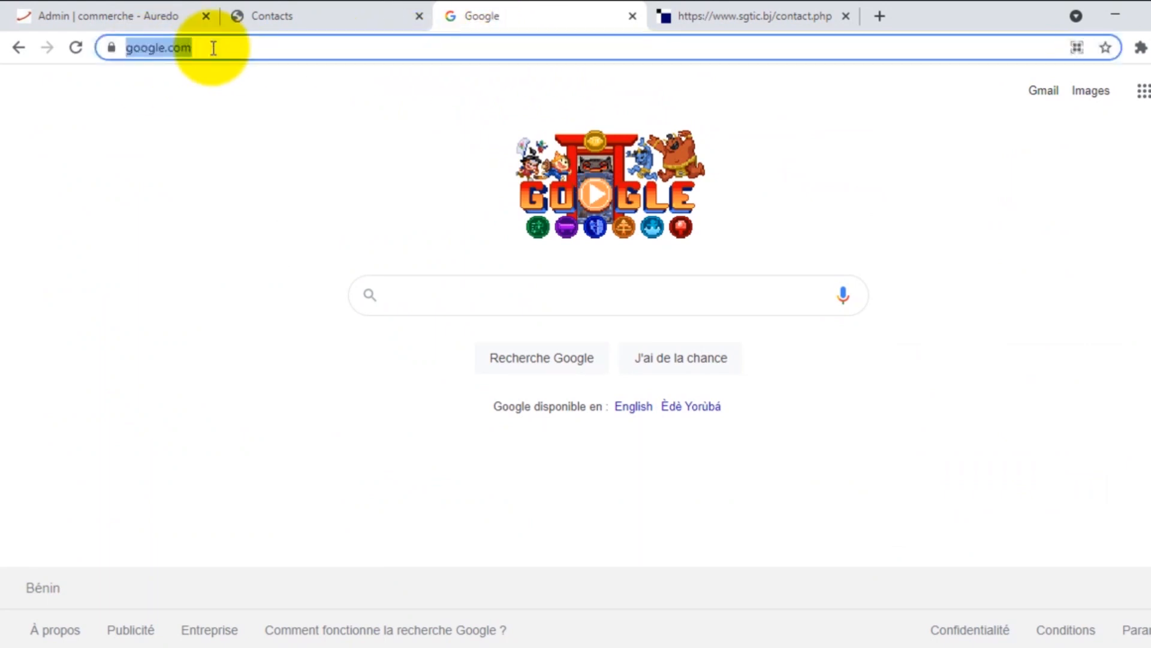
text(gp)
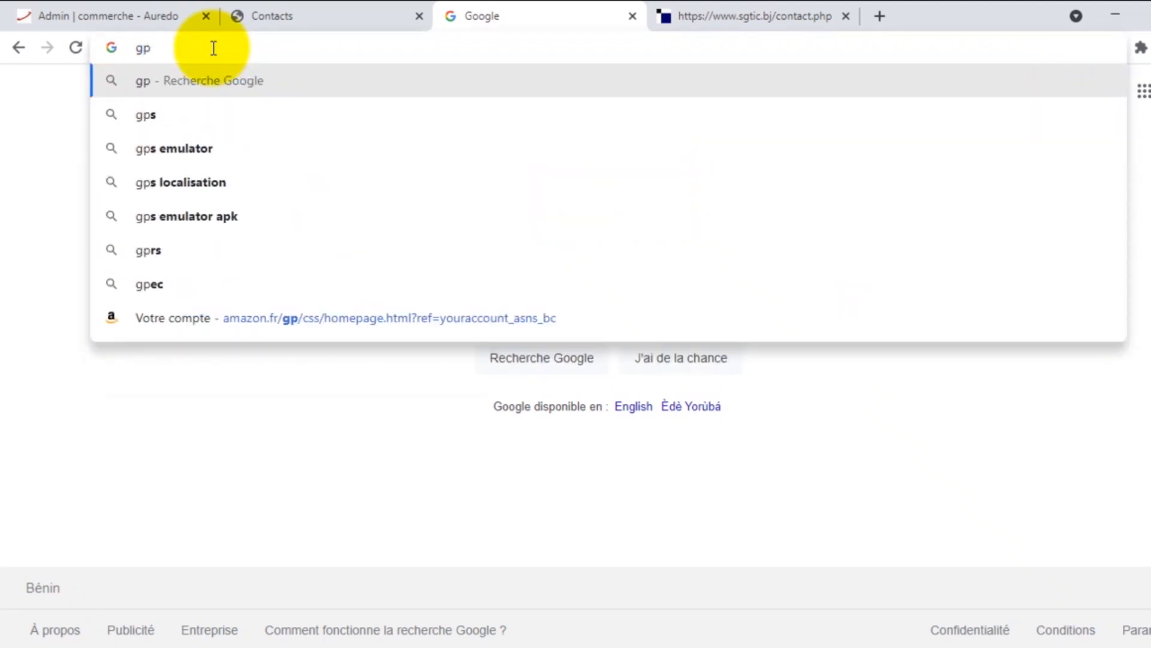
key(BackSpace)
text(oogle)
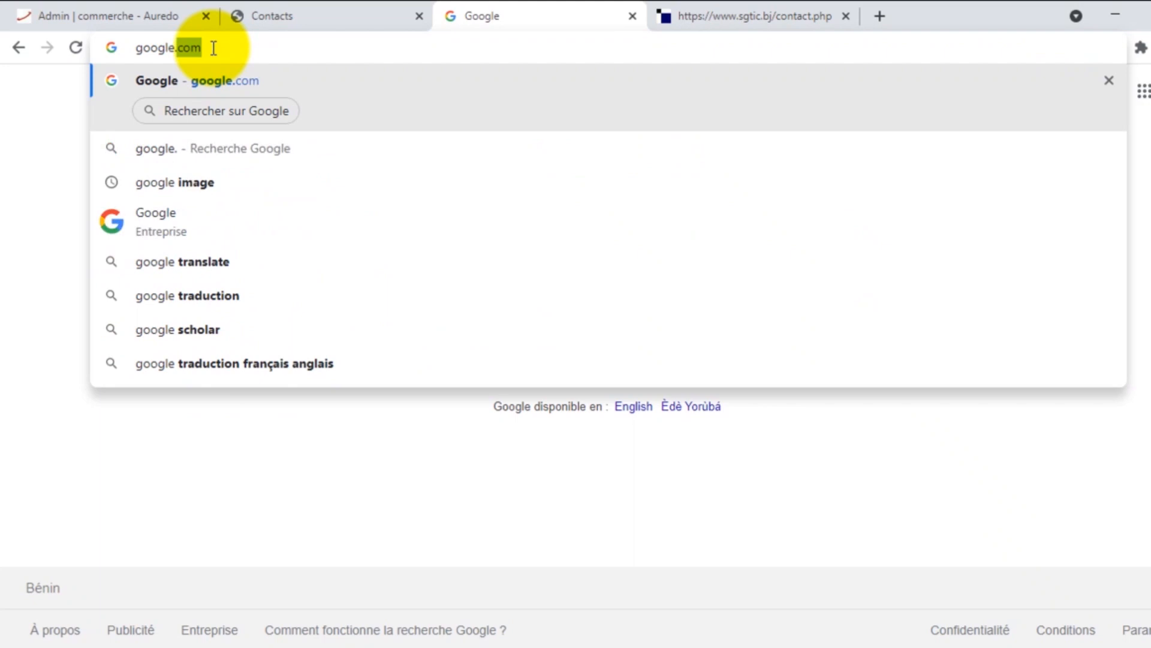
text(.com)
key(Return)
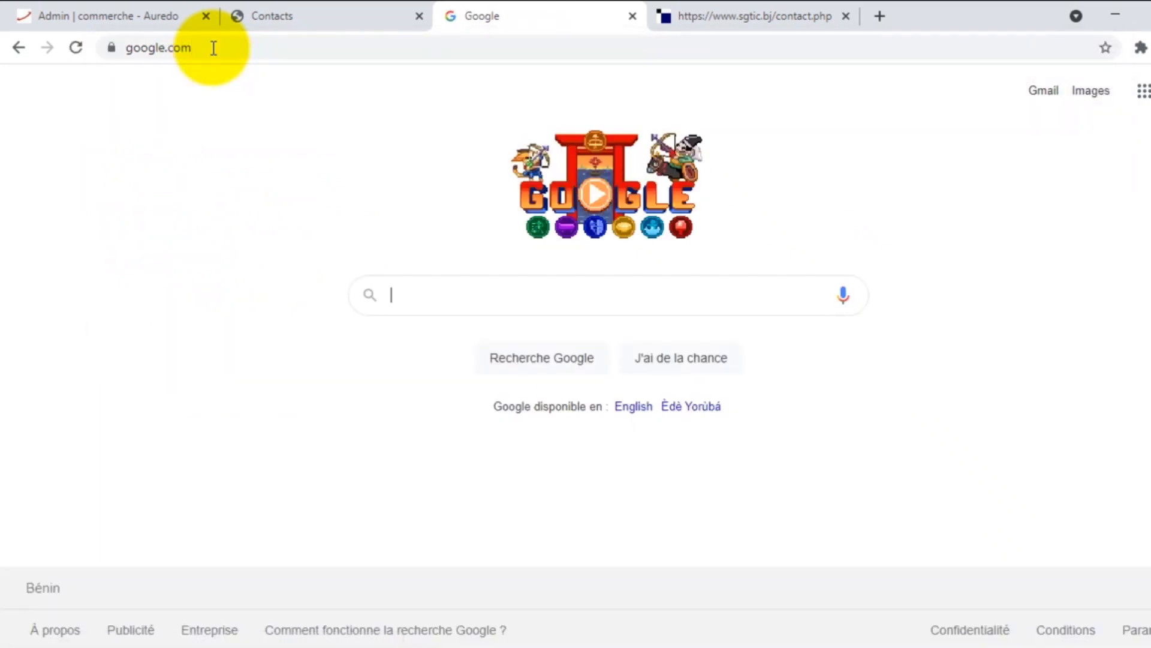
text(recap)
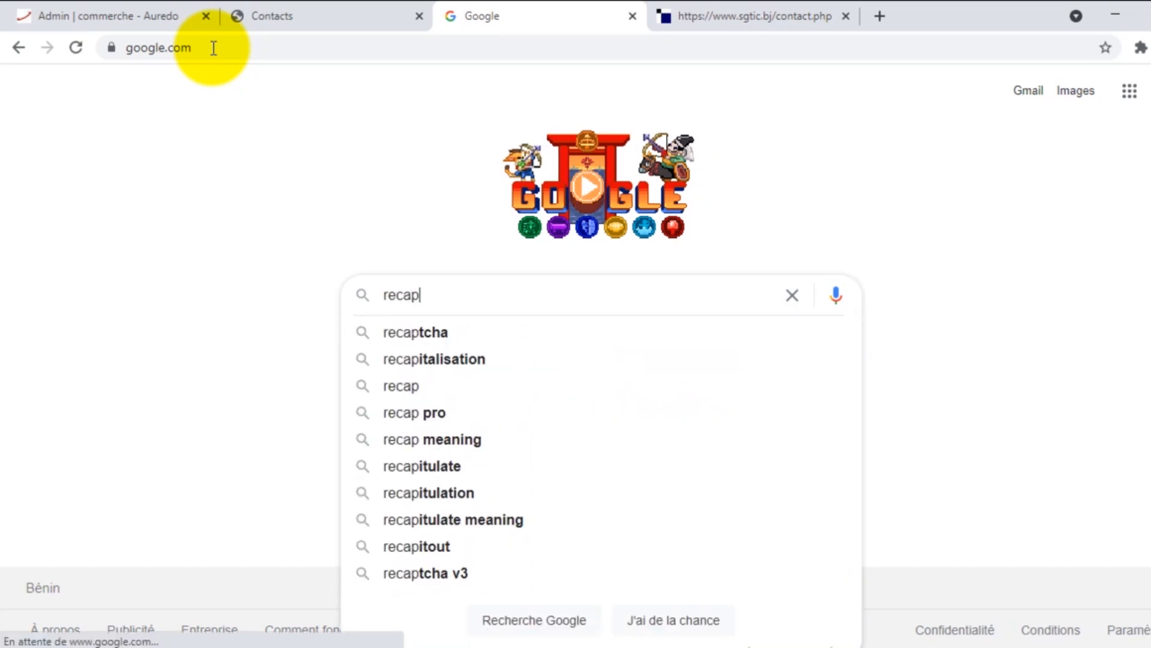
text(tcha)
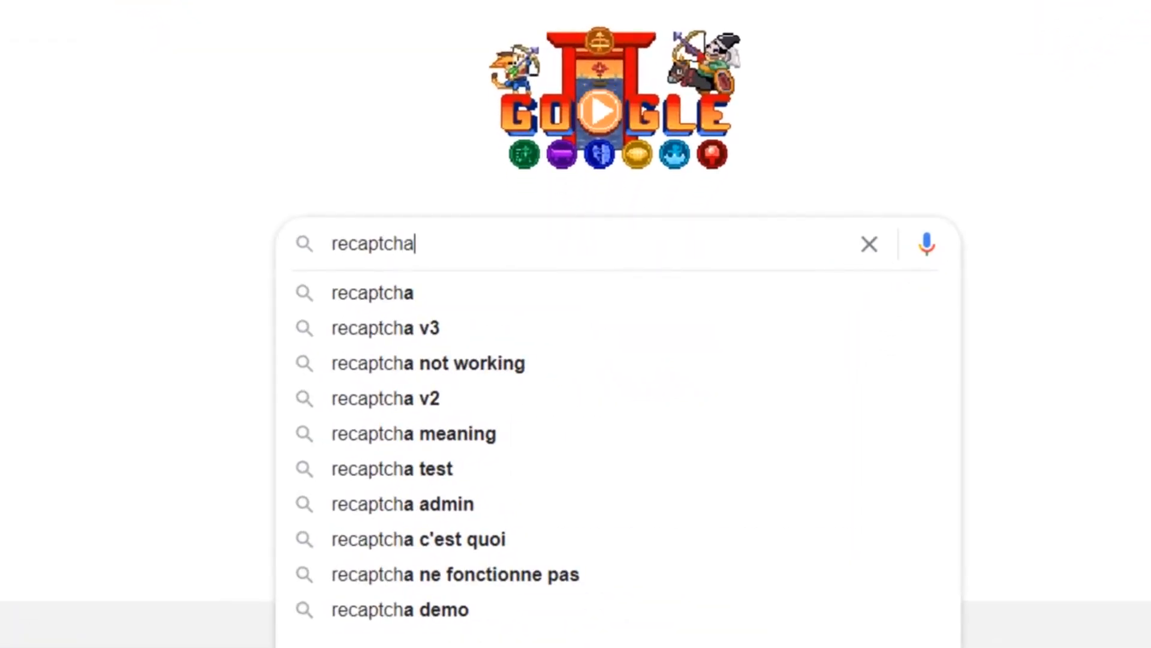
text( g)
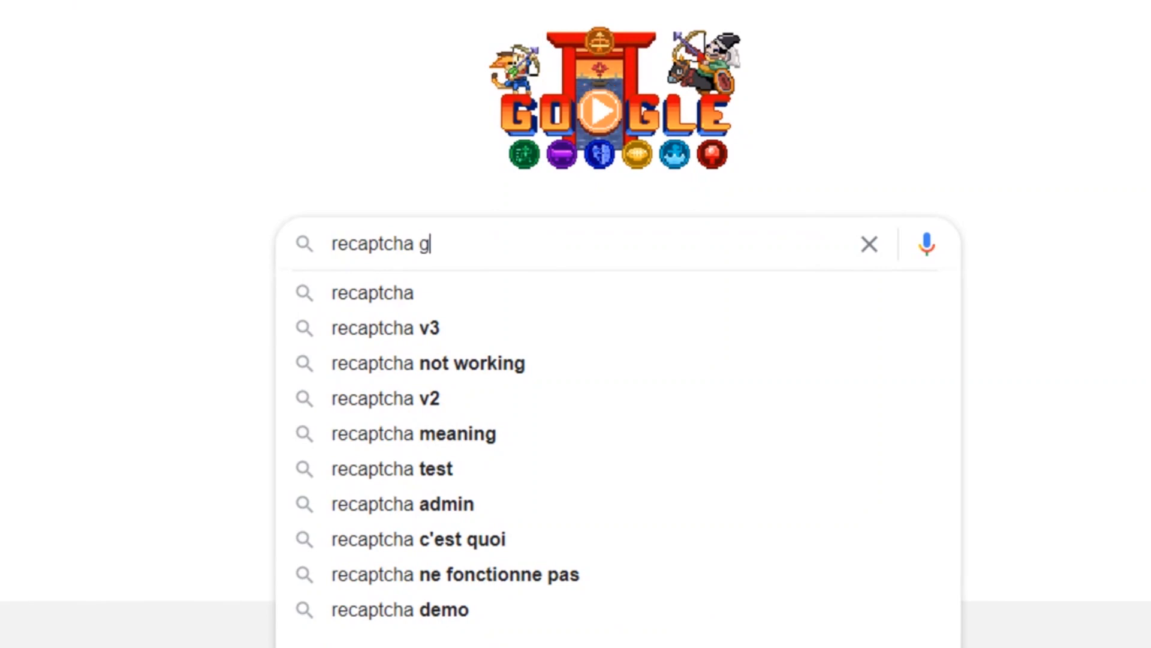
text(oogle)
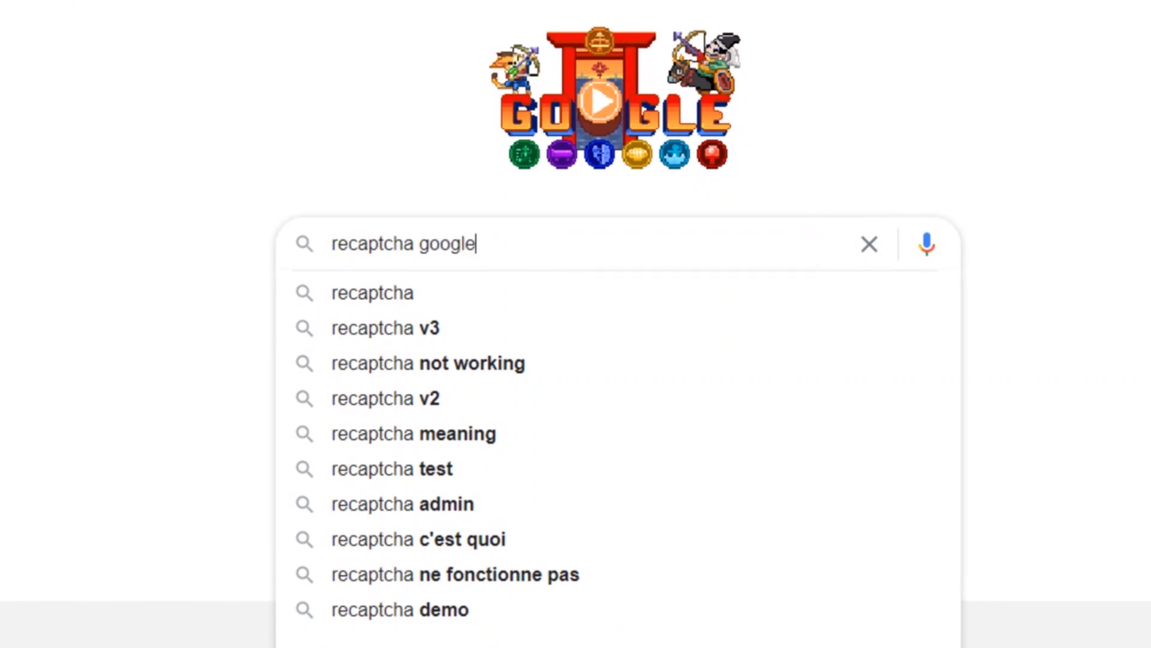
key(Return)
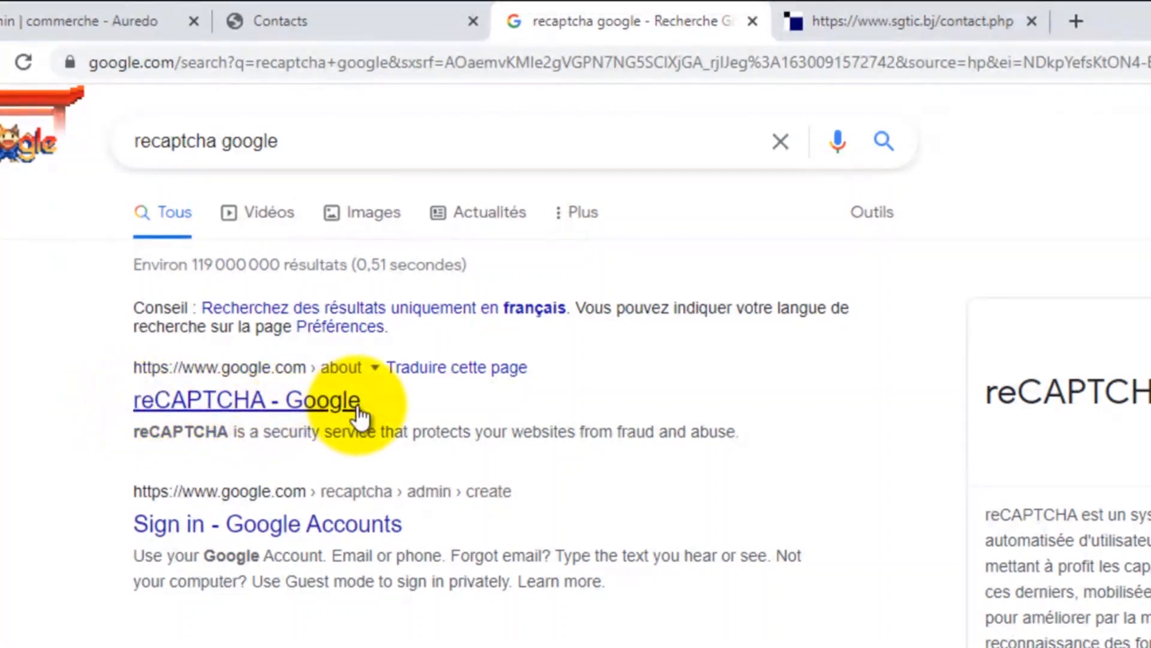
Step: Open the 'reCAPTCHA - Google' result, then its v3 Admin Console to reach 'Enregistrer un site'
click(279, 411)
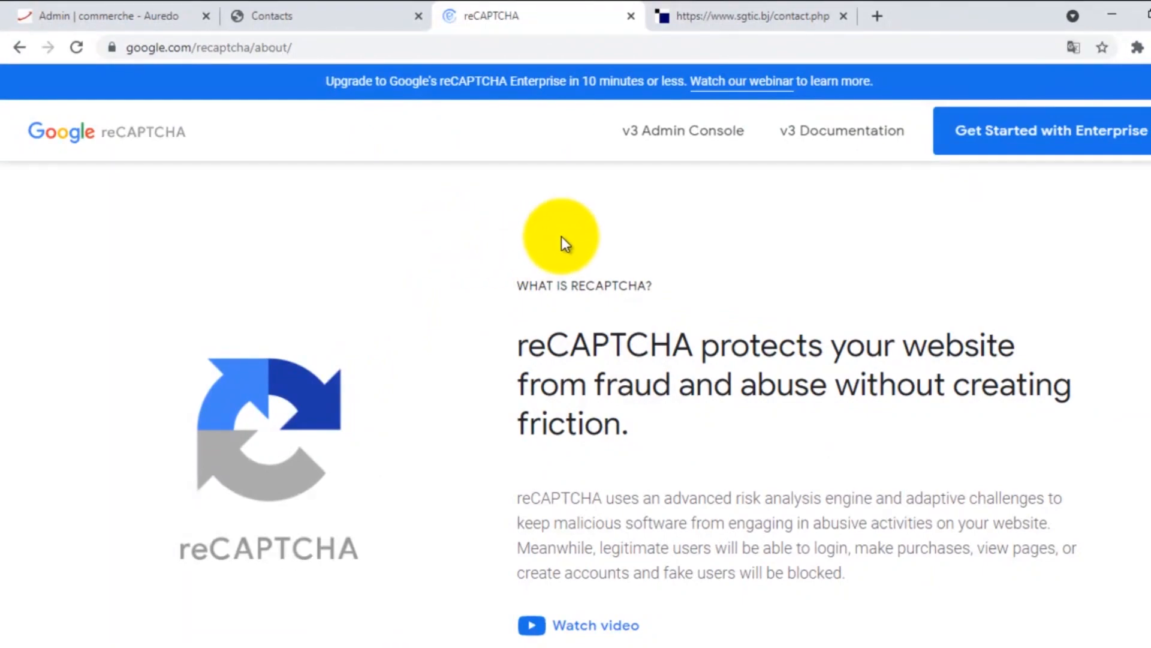
scroll(619, 281, down, 5)
scroll(619, 280, up, 5)
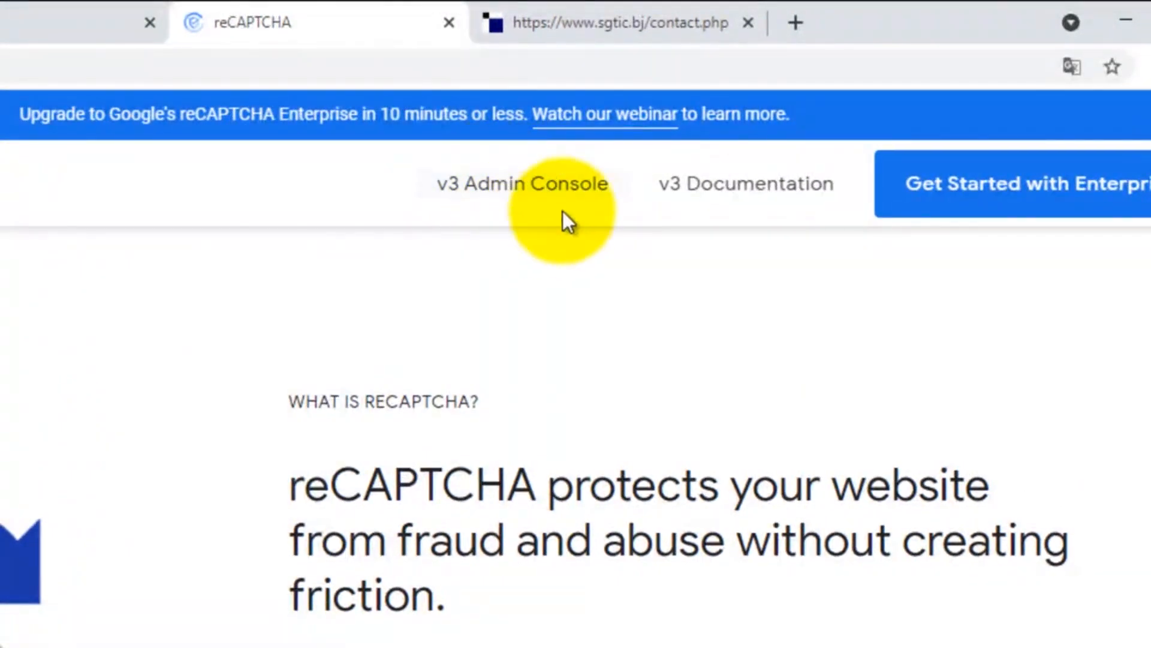
click(549, 188)
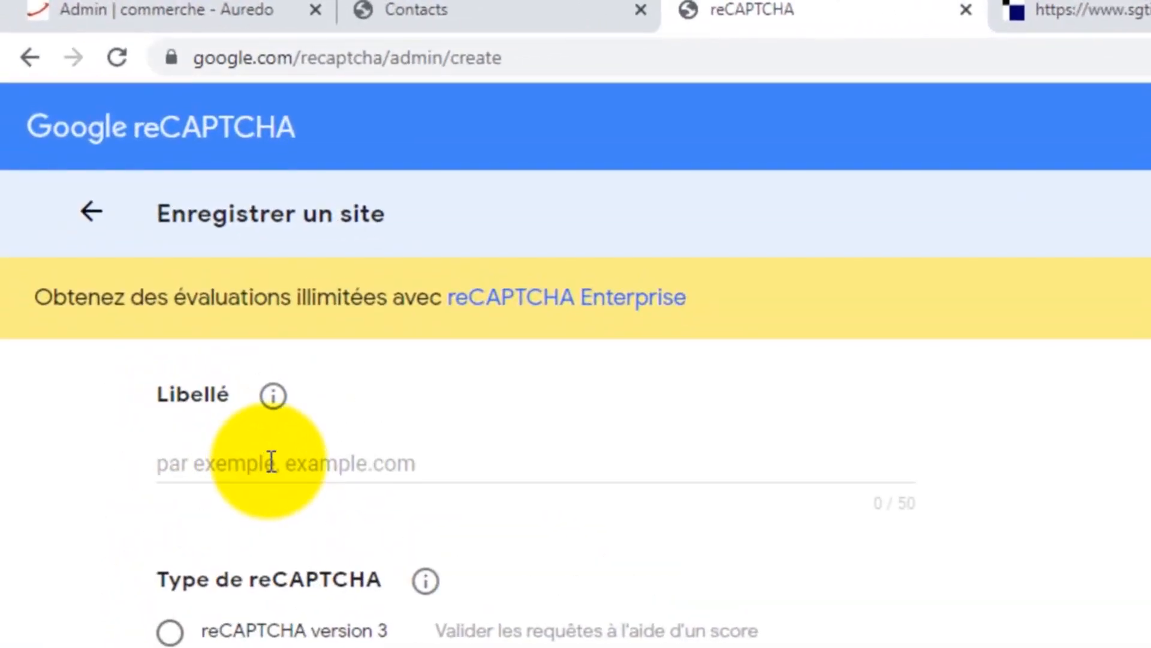
Step: Label the site 'auprixdetokpa.com' and choose reCAPTCHA v2 with the 'Je ne suis pas un robot' checkbox
click(272, 461)
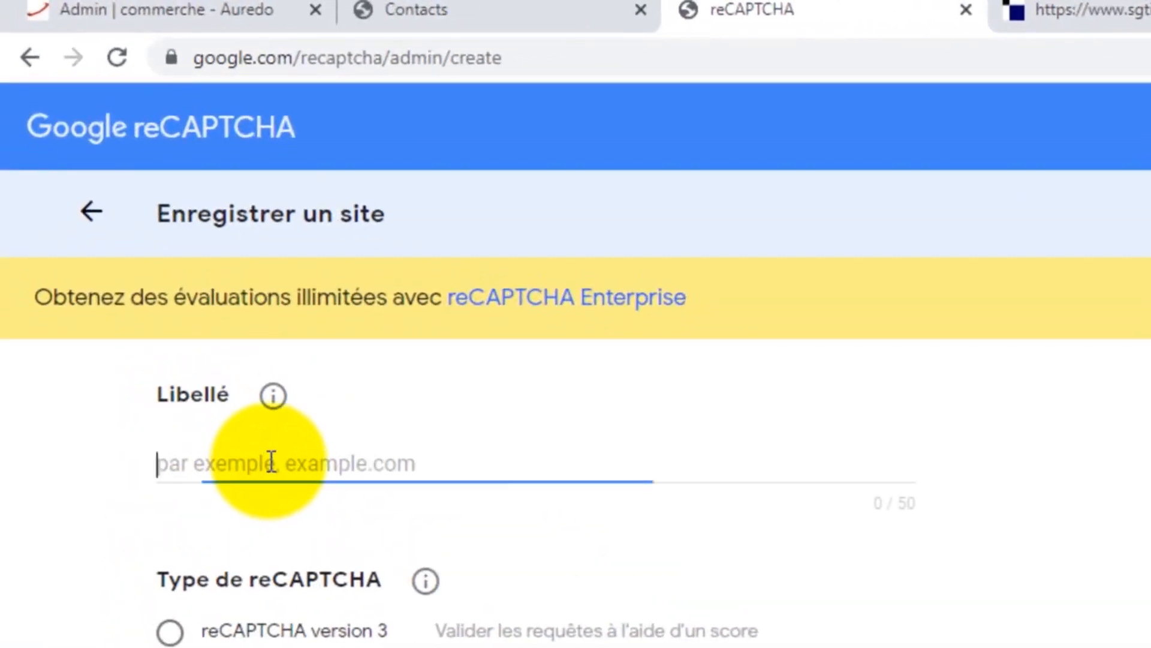
text(aup)
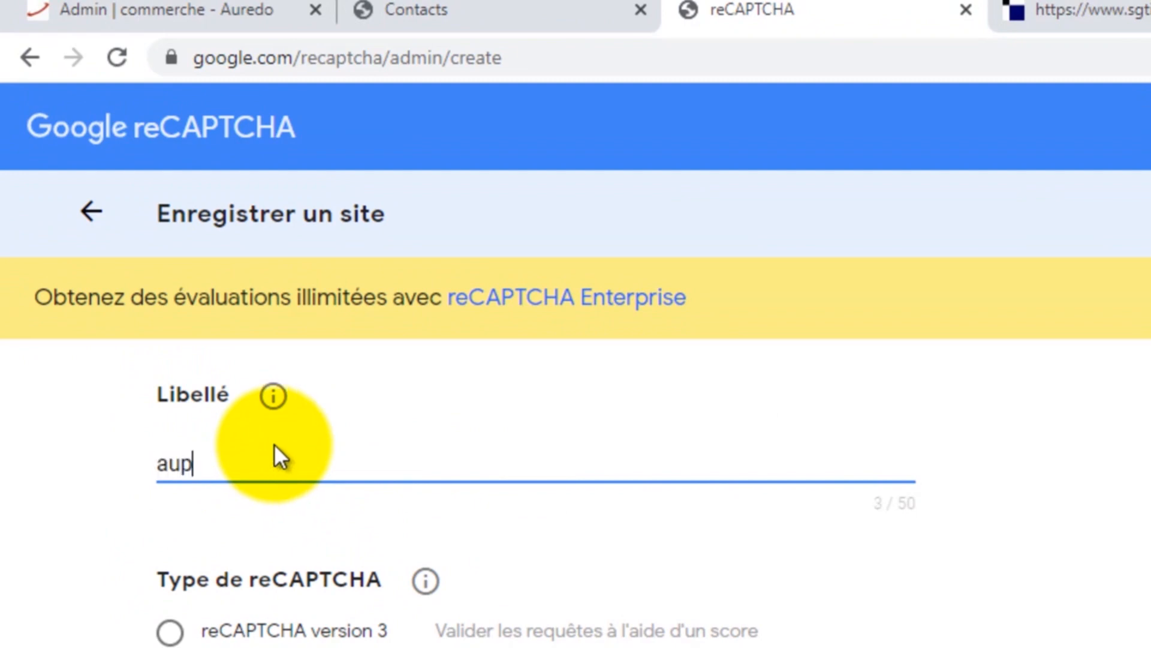
text(rixdetok)
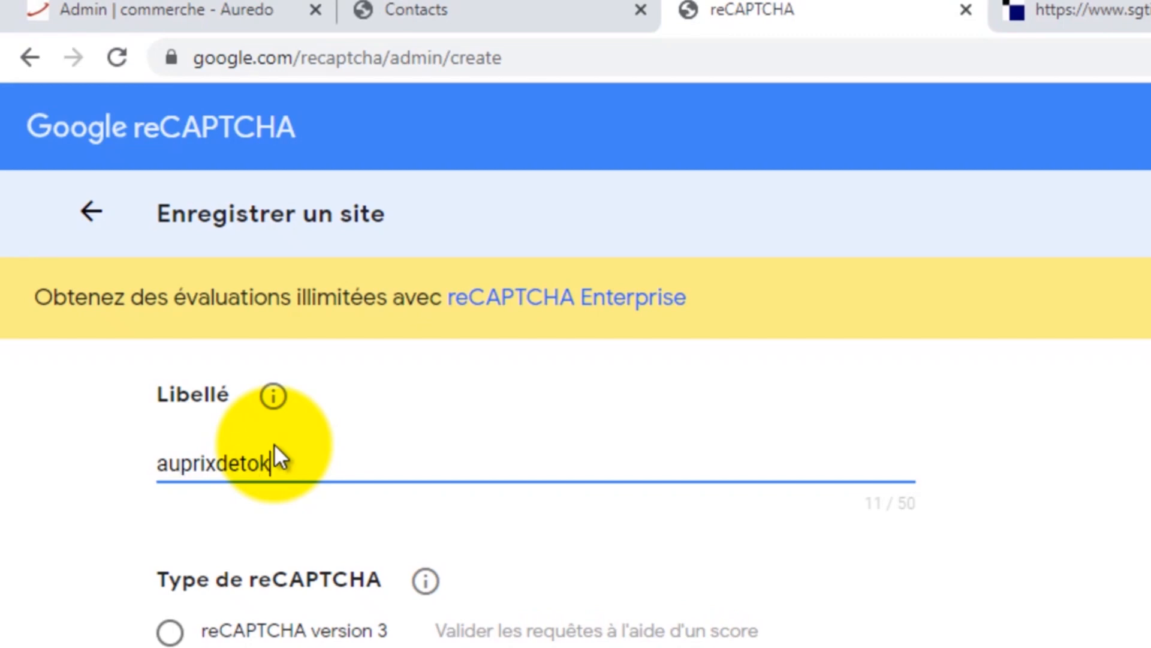
text(pa.com)
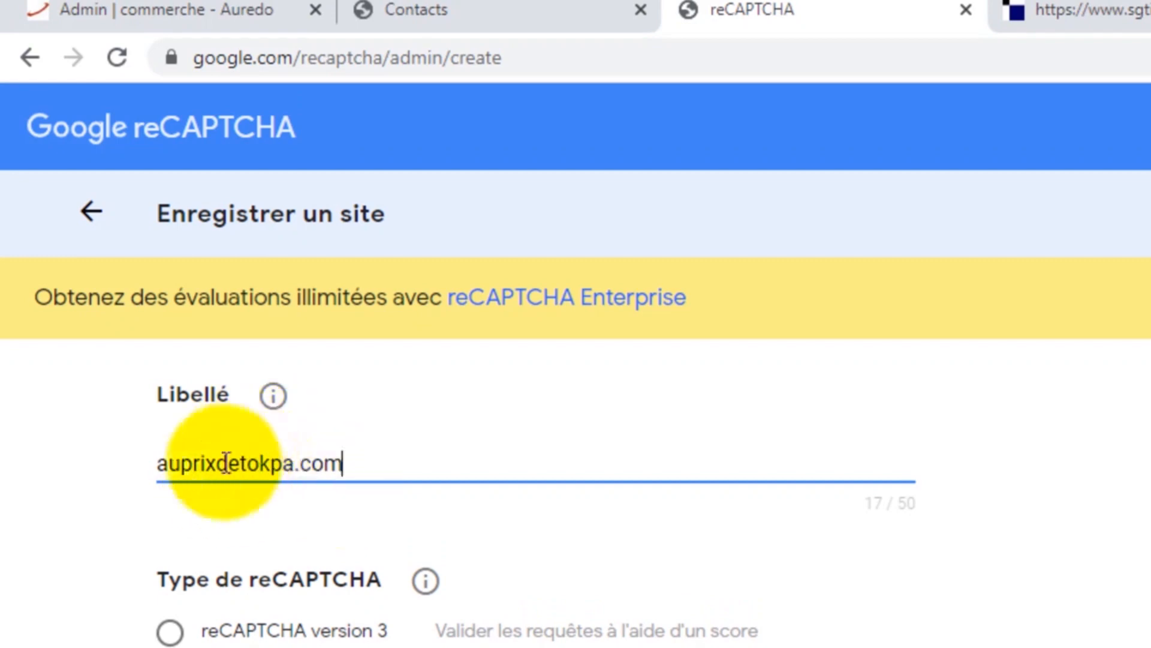
scroll(297, 500, down, 2)
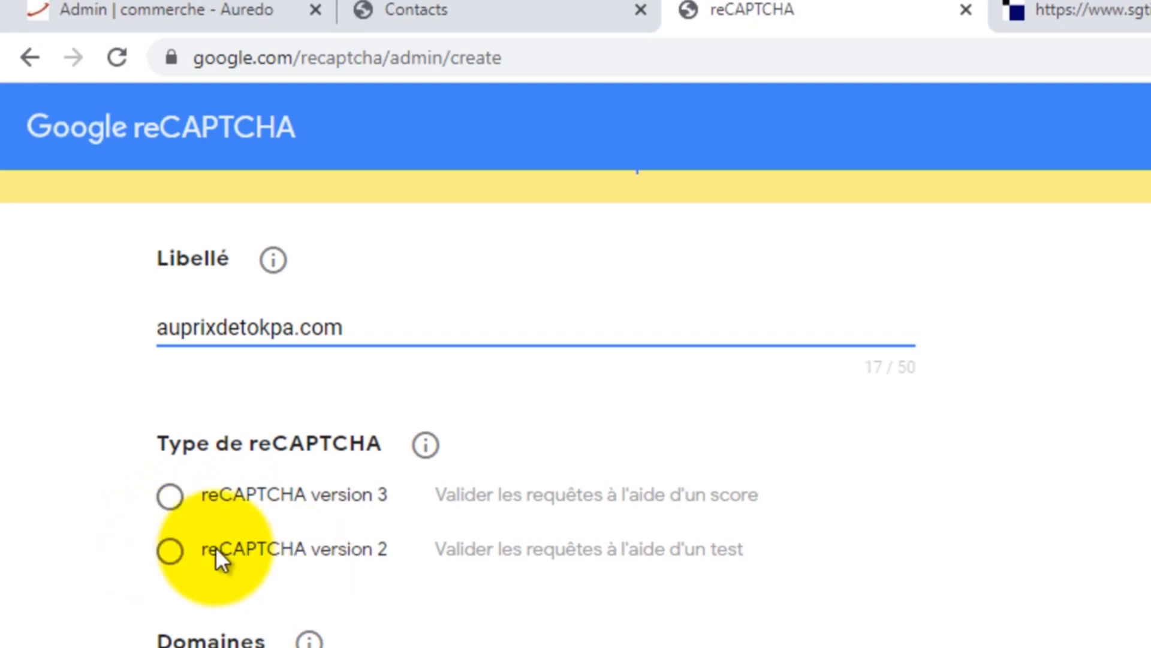
click(171, 551)
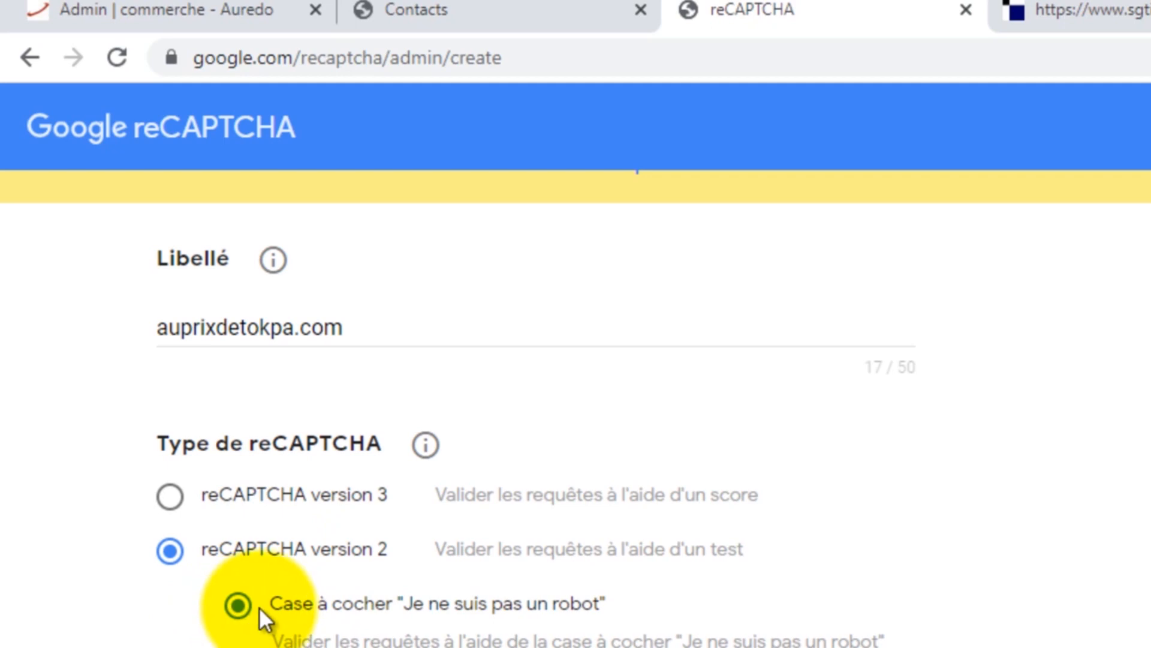
scroll(427, 529, down, 5)
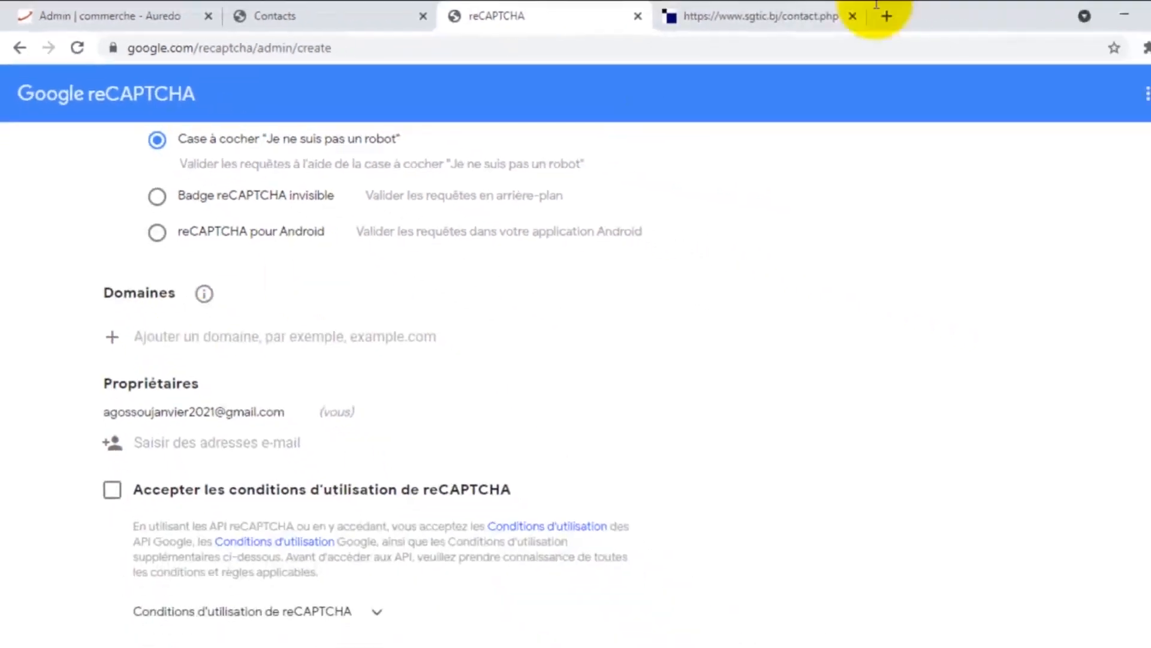
Step: Load auprixdetokpa.com in a new tab, scroll through the shop homepage, then return to the reCAPTCHA form
click(883, 16)
click(812, 45)
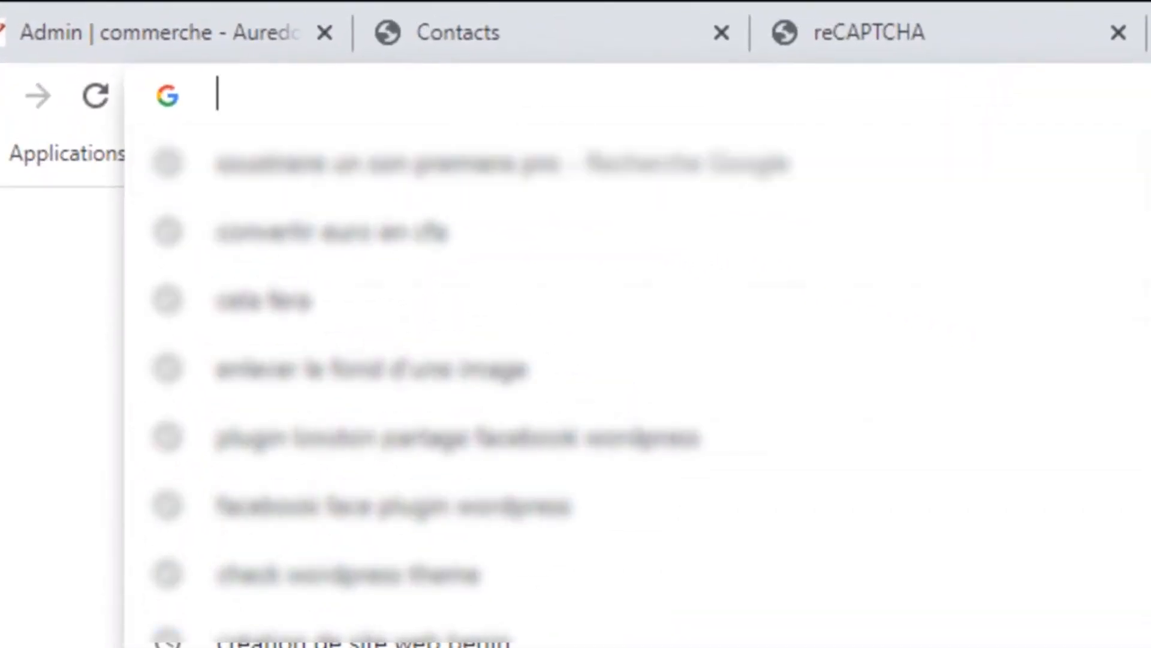
text(au)
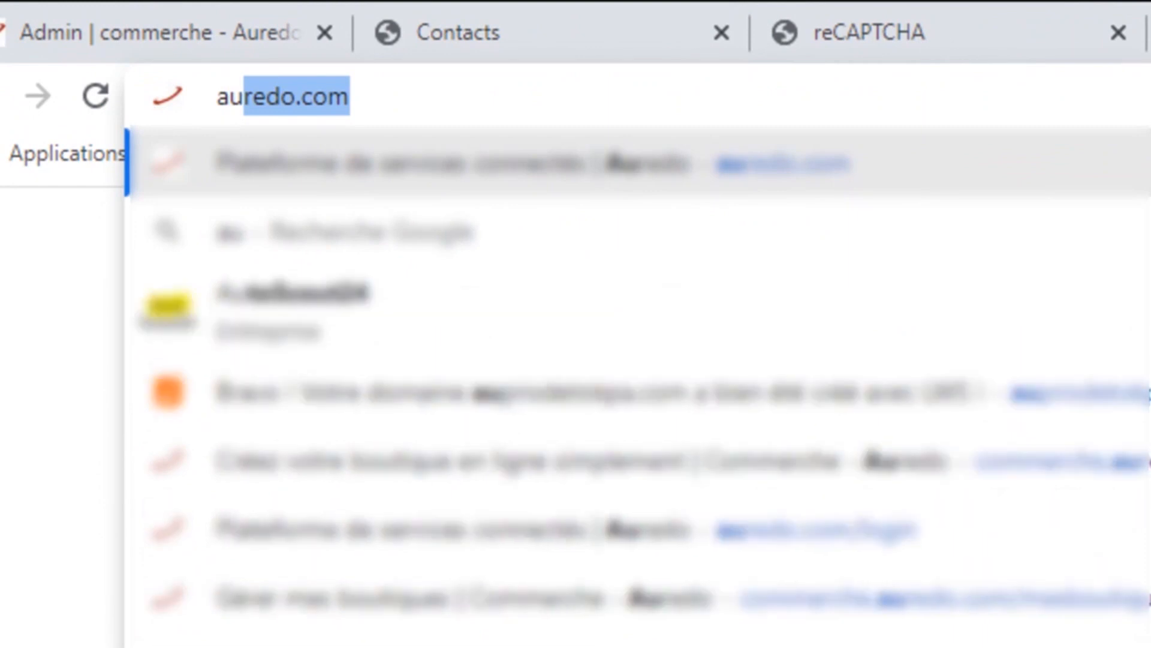
text(prix)
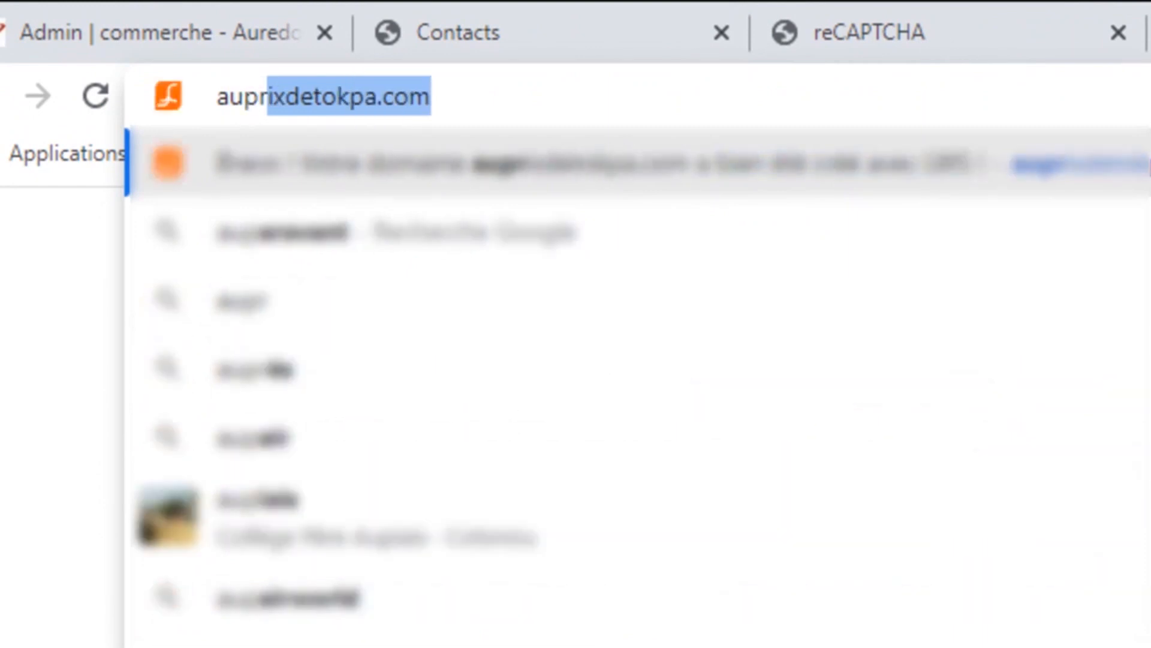
text(de)
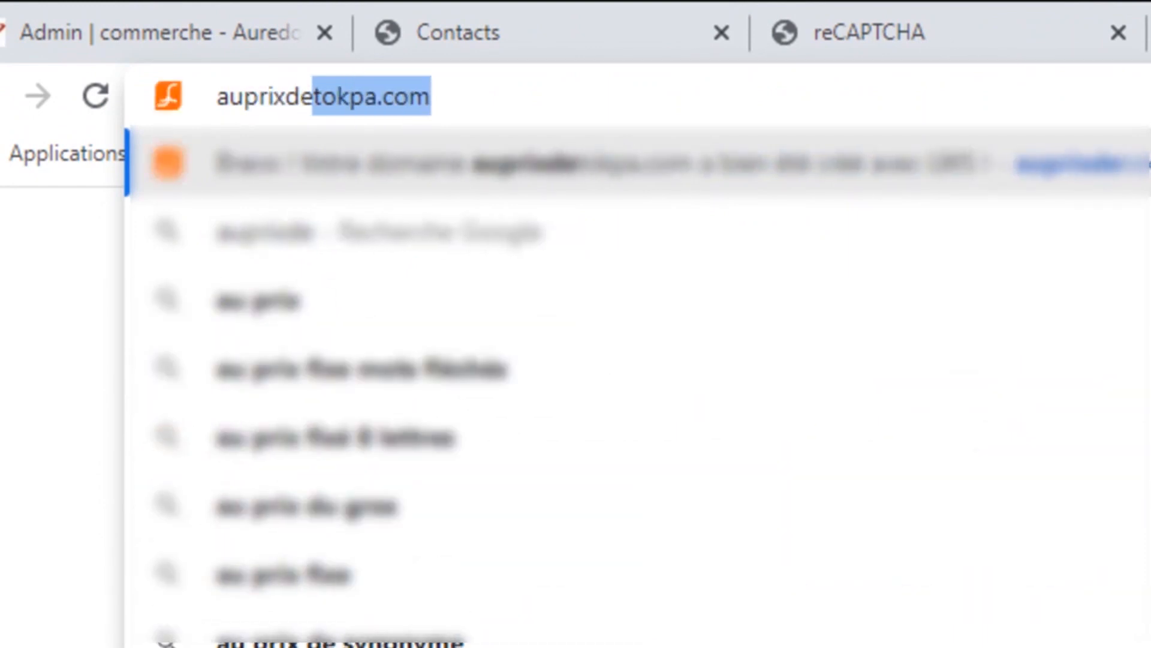
text(t)
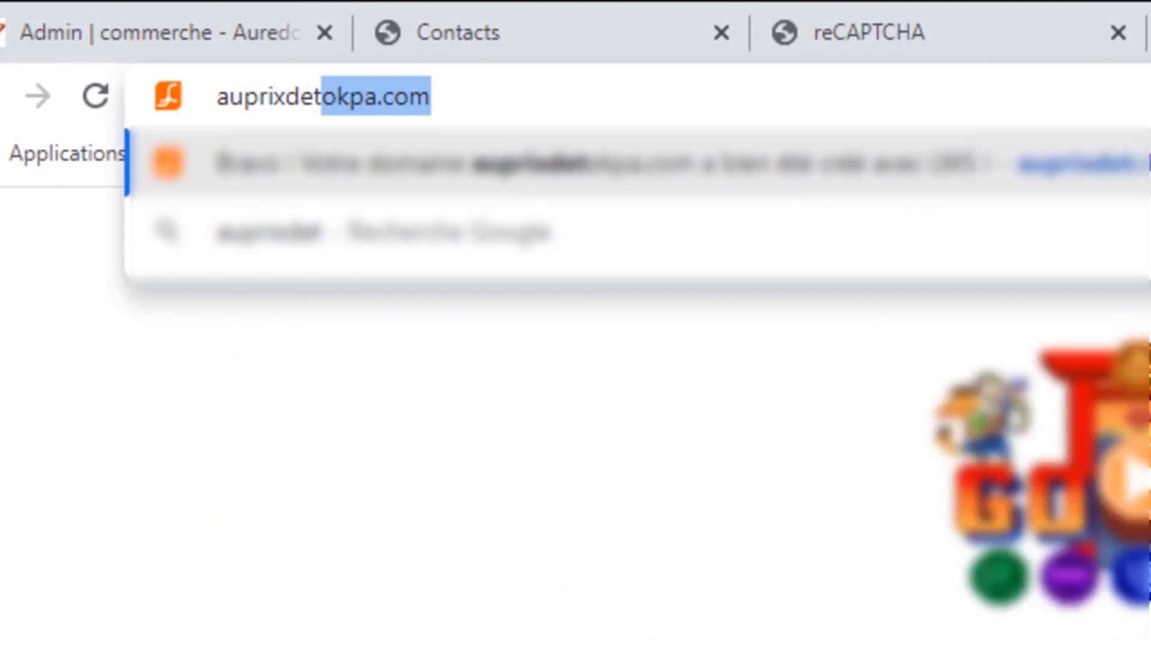
text(o)
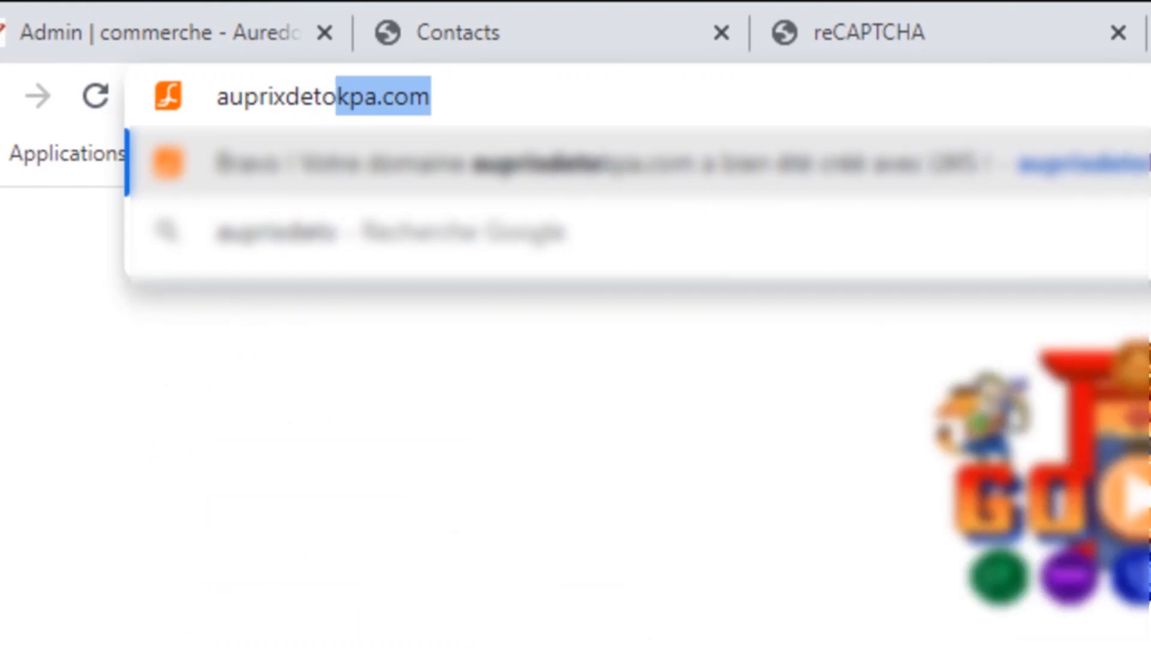
text(kpa)
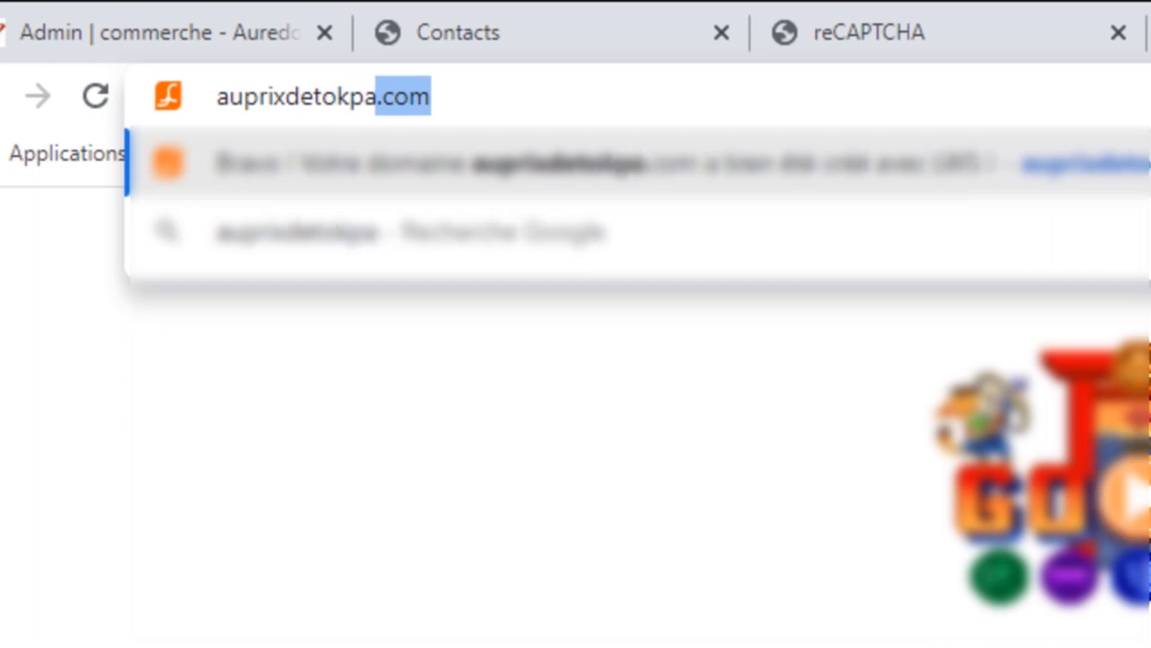
text(.com)
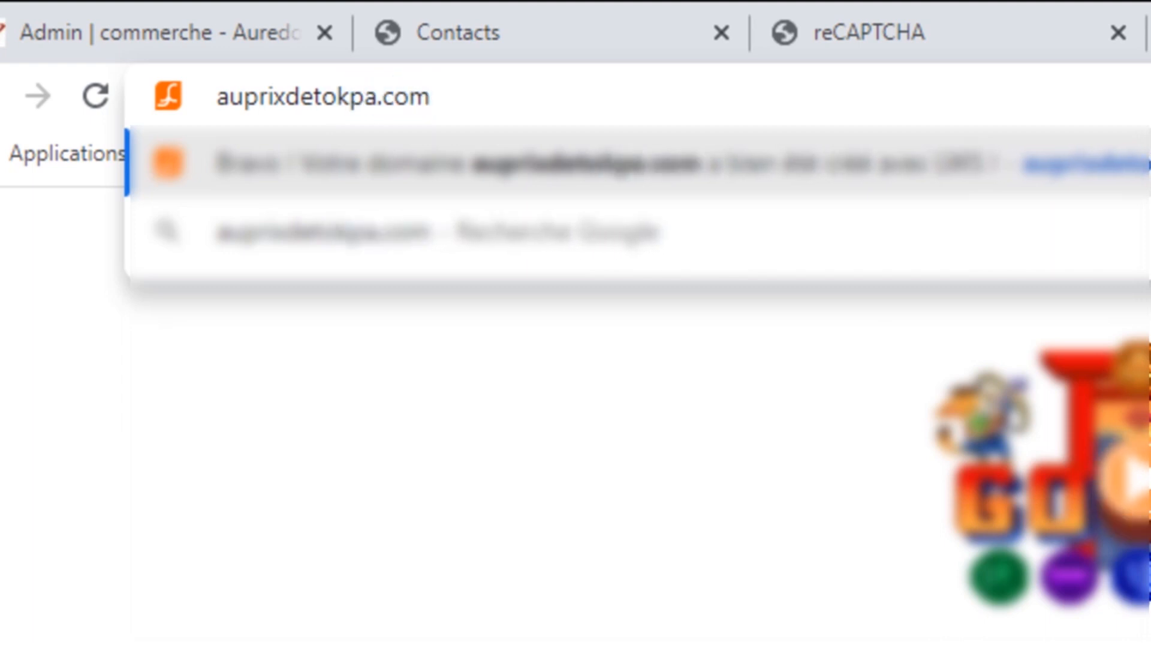
key(Return)
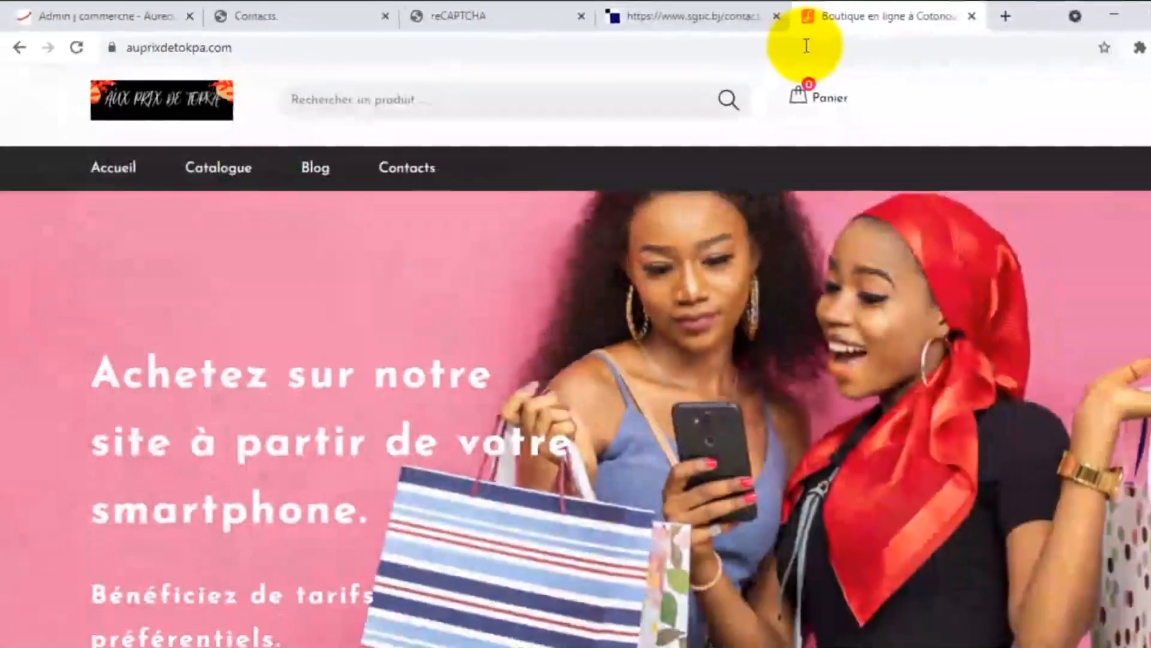
scroll(462, 282, down, 10)
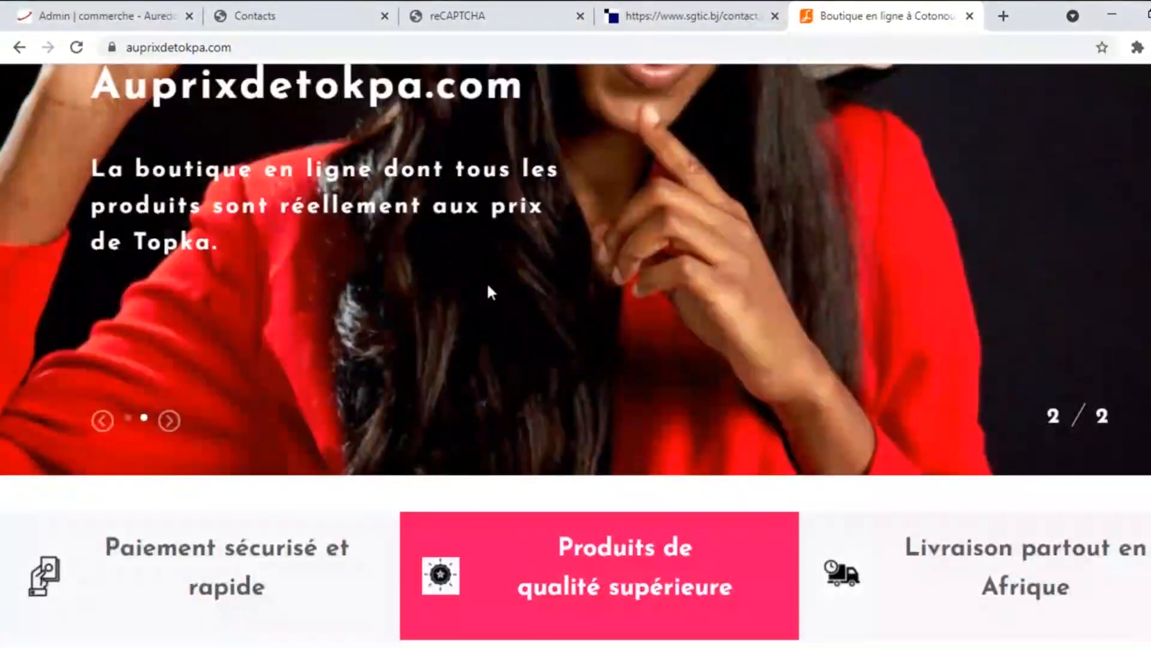
scroll(489, 288, up, 2)
scroll(489, 284, up, 5)
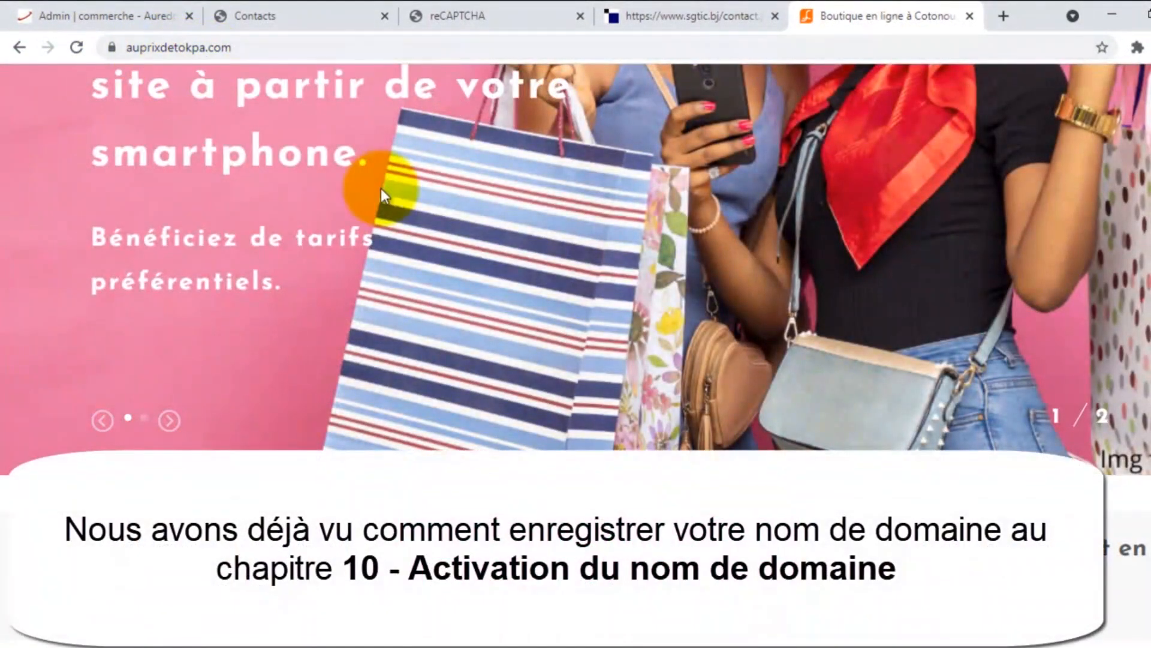
scroll(380, 189, up, 4)
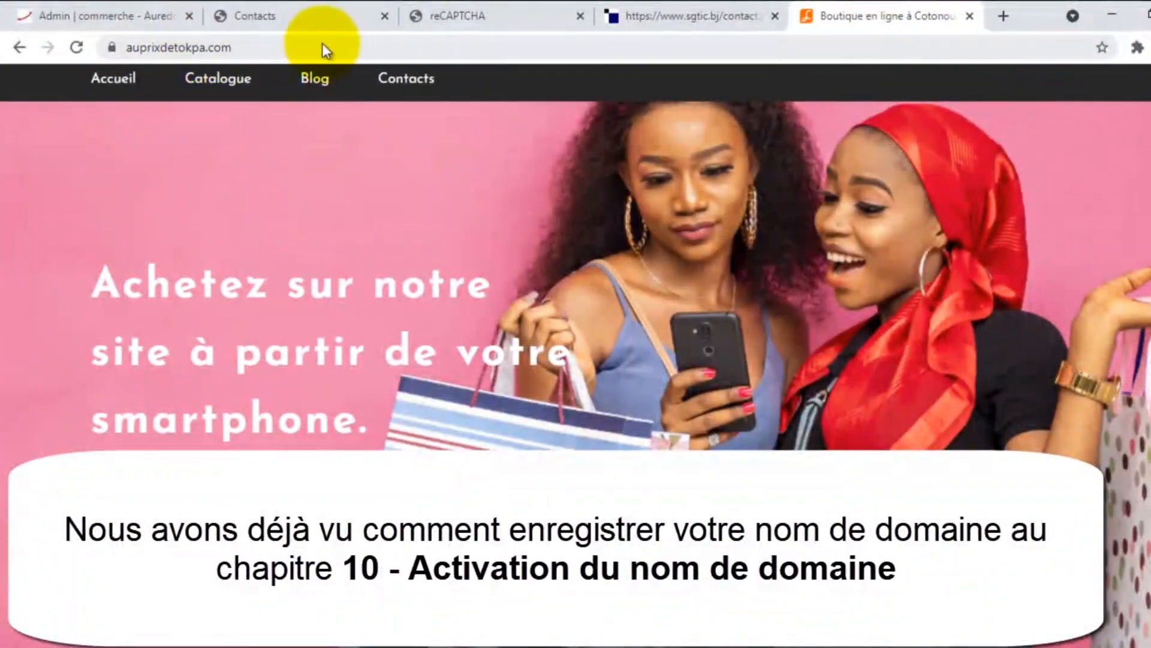
scroll(541, 242, up, 2)
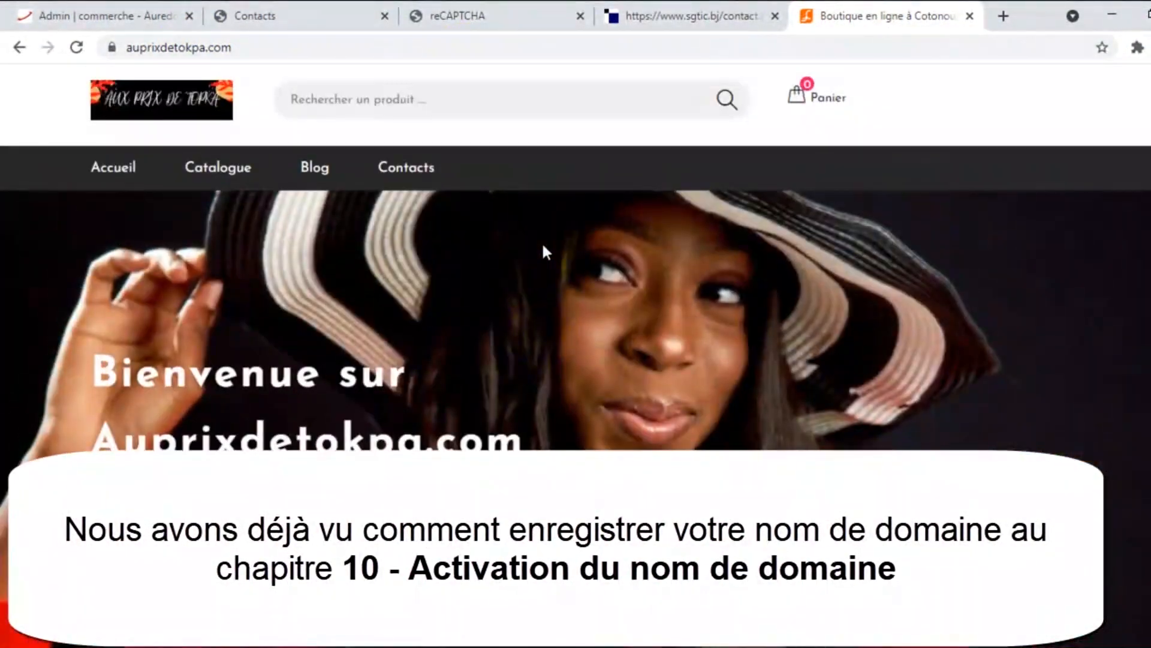
click(469, 4)
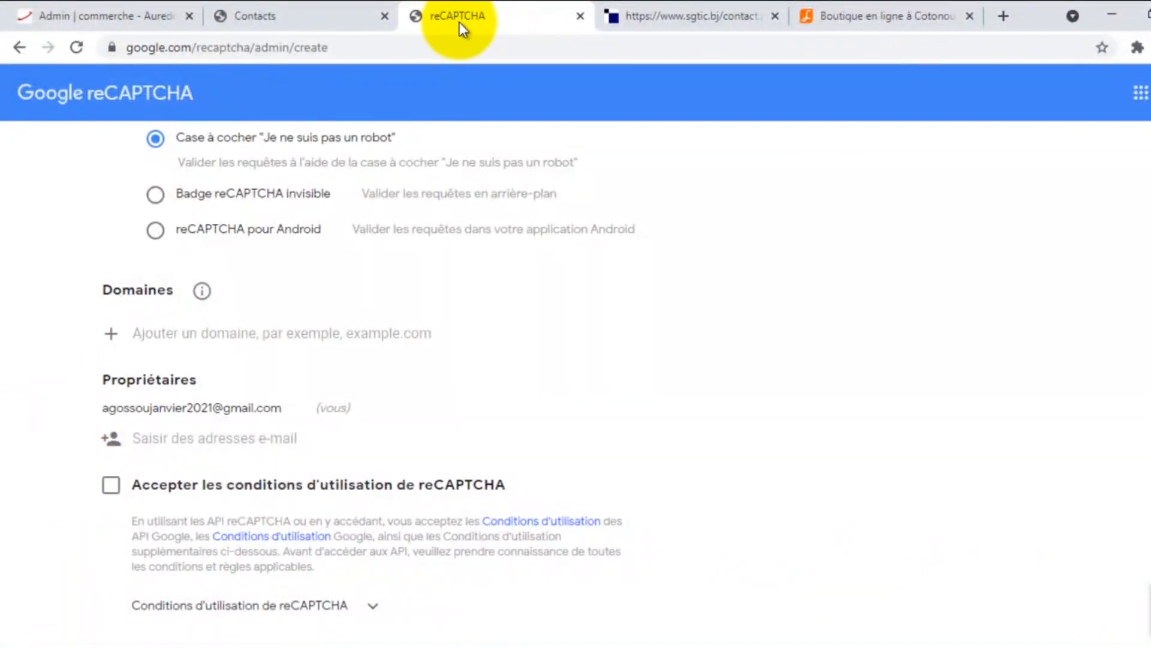
Step: Enter auprixdetokpa.com under Domaines, accept the terms of use, and submit the registration
click(969, 16)
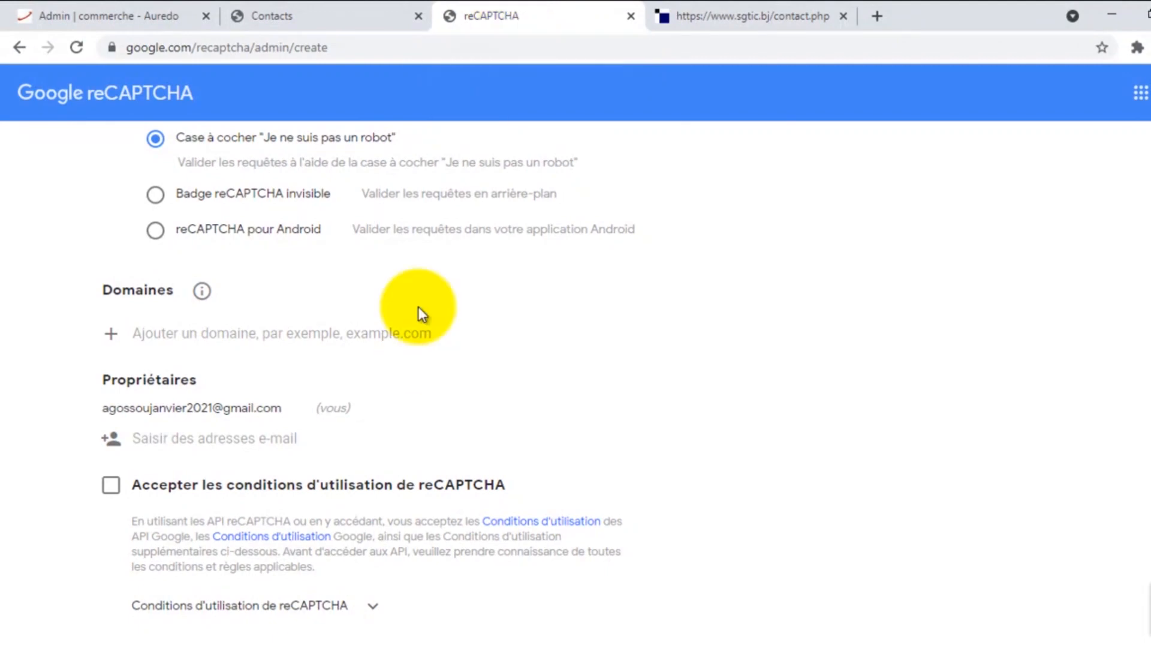
scroll(229, 305, down, 1)
click(184, 245)
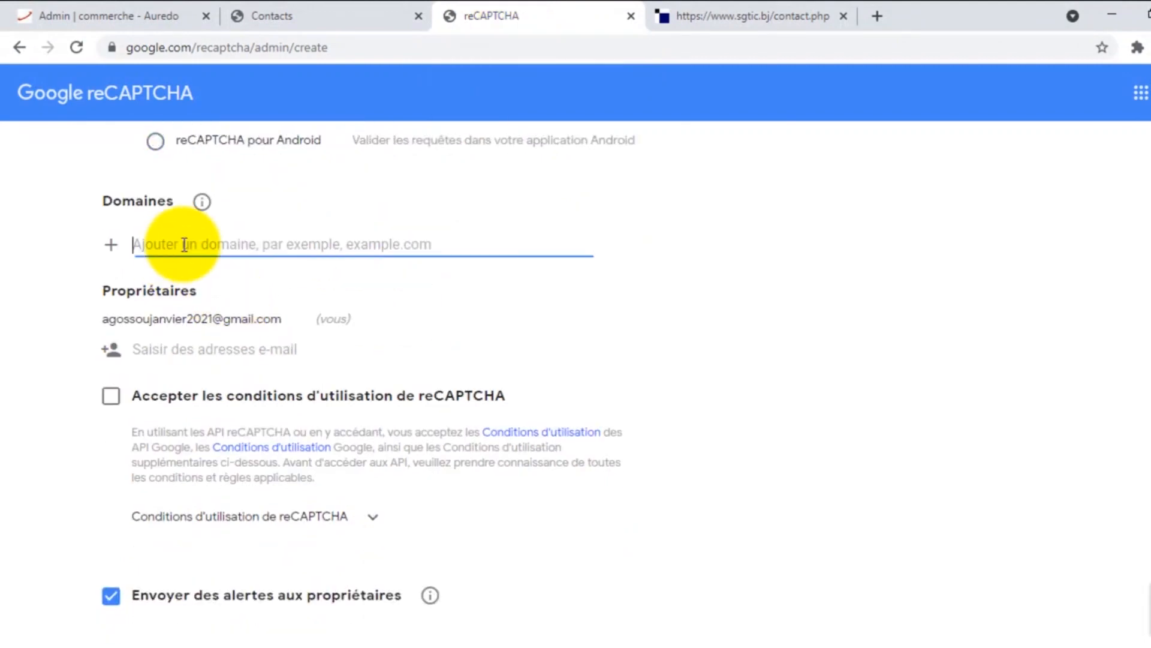
text(au)
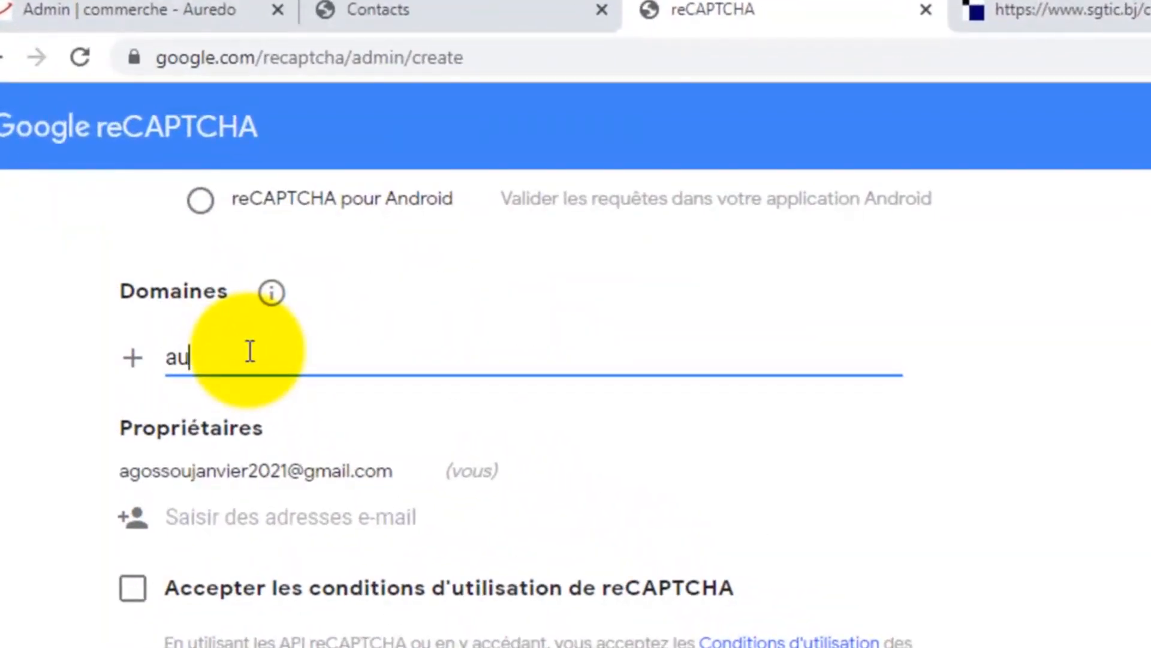
text(prixdetokpa.com)
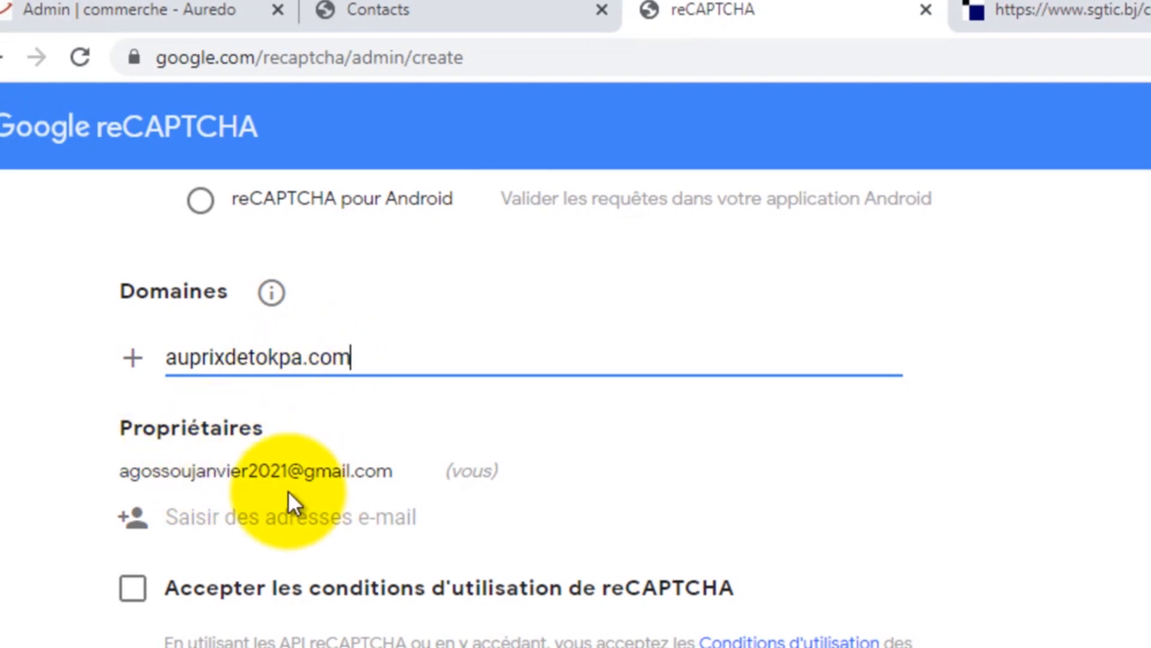
scroll(288, 490, down, 2)
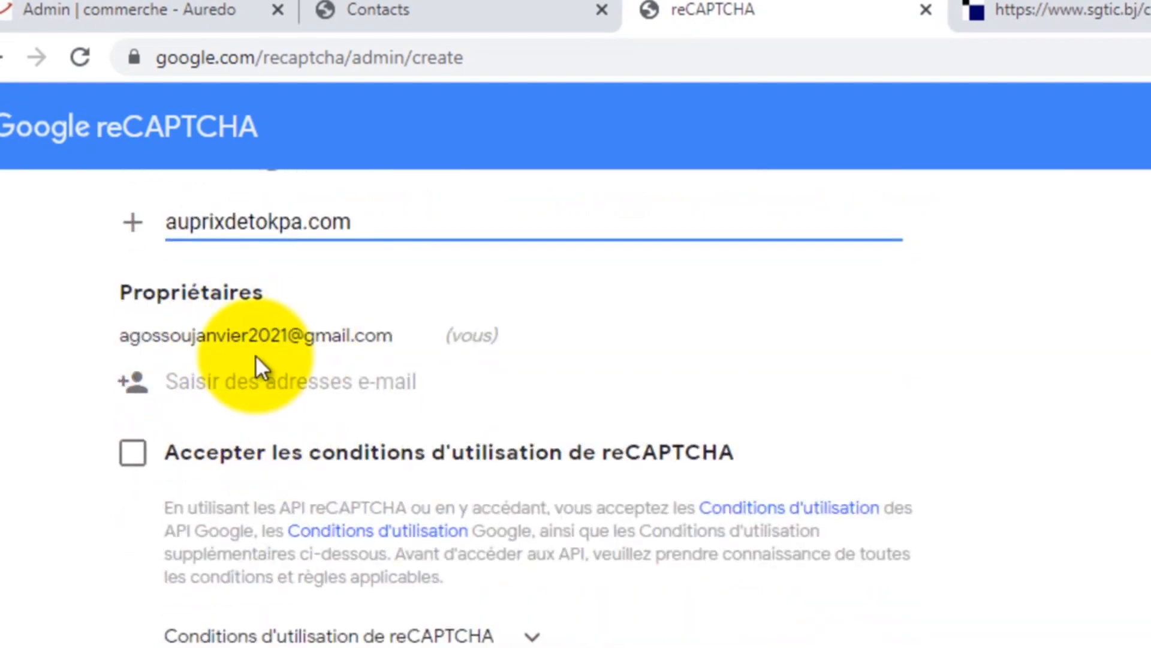
scroll(129, 458, down, 1)
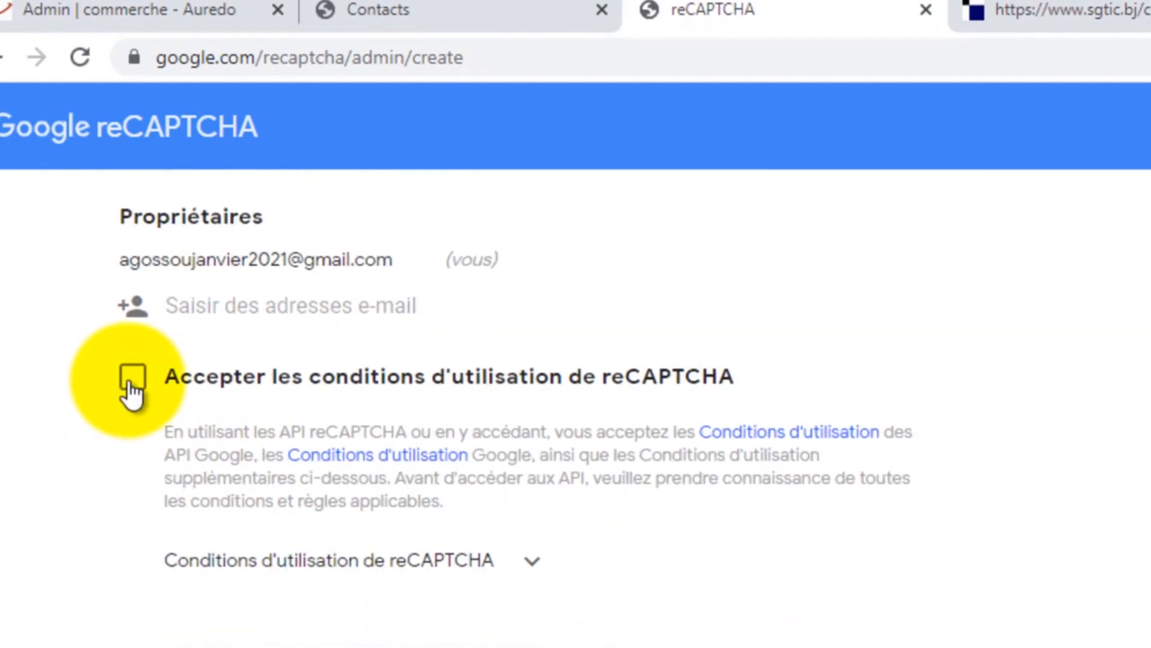
click(132, 393)
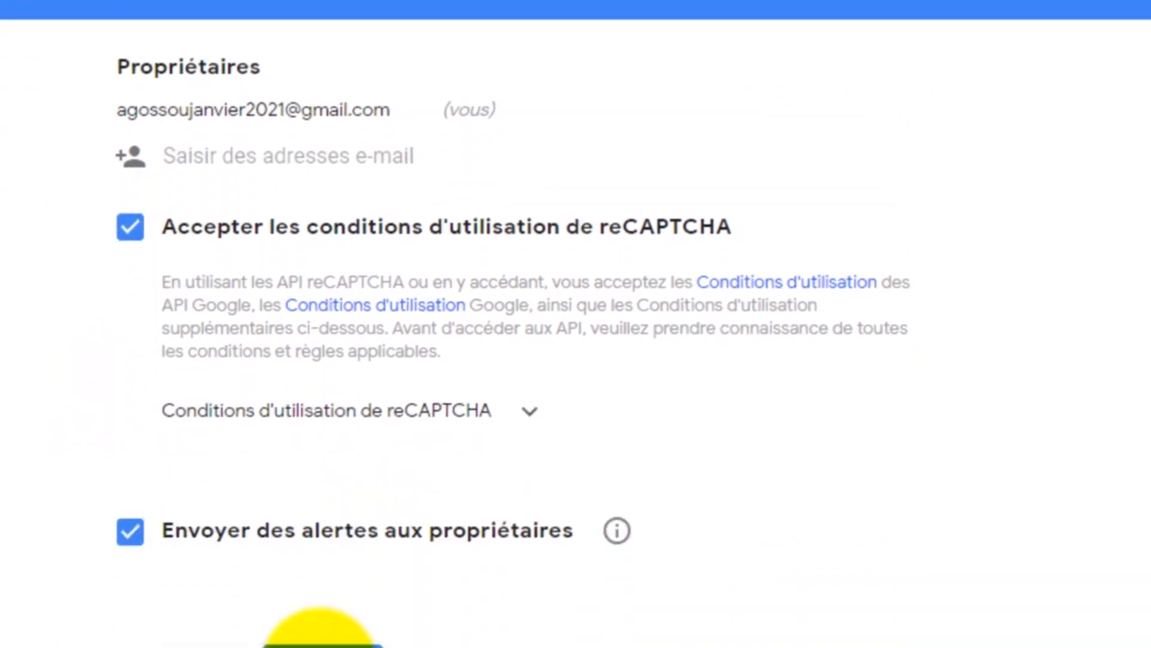
click(320, 579)
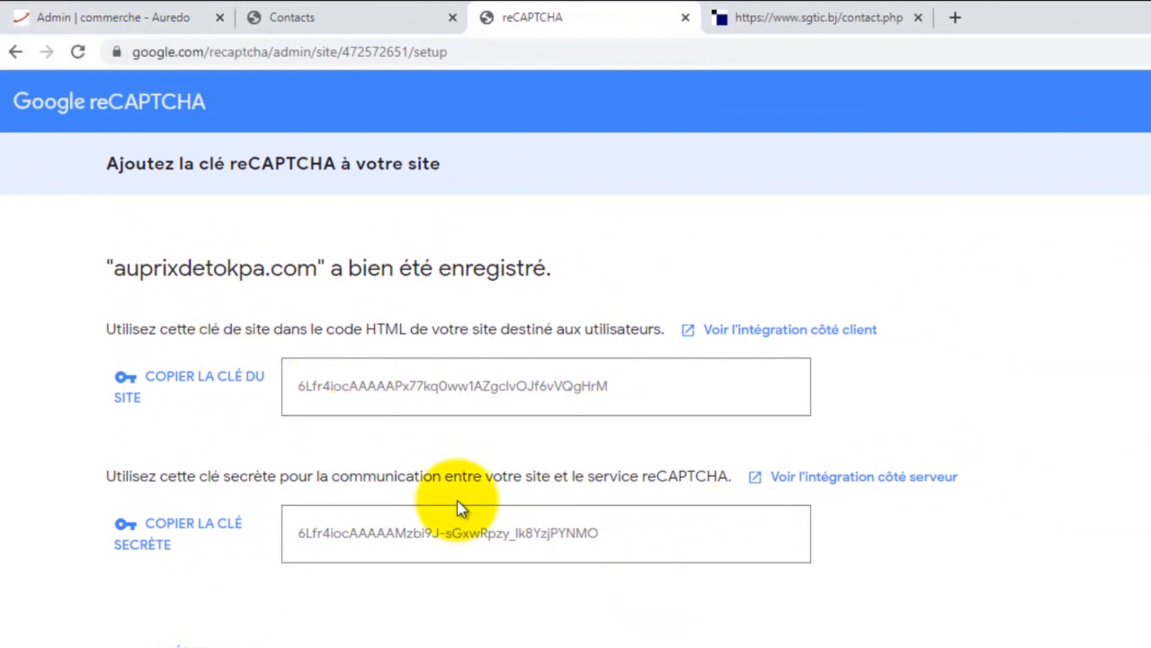
Step: Copy the reCAPTCHA site key and paste it into the shop's contact settings site-key field
scroll(448, 489, down, 1)
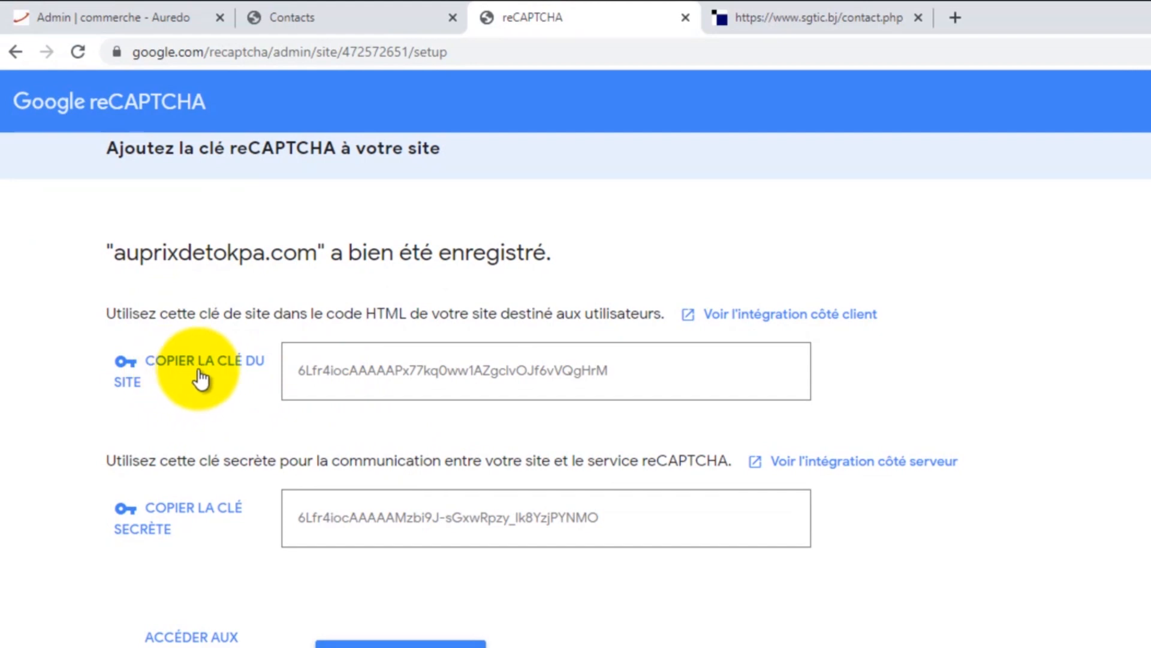
click(102, 7)
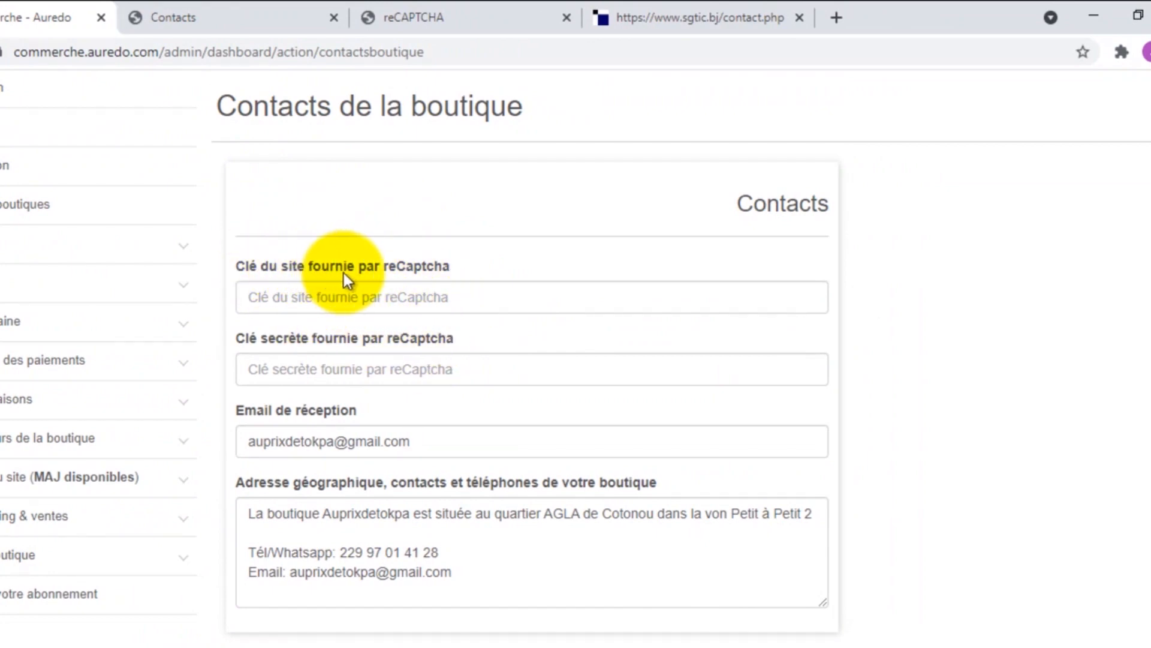
click(165, 16)
click(459, 9)
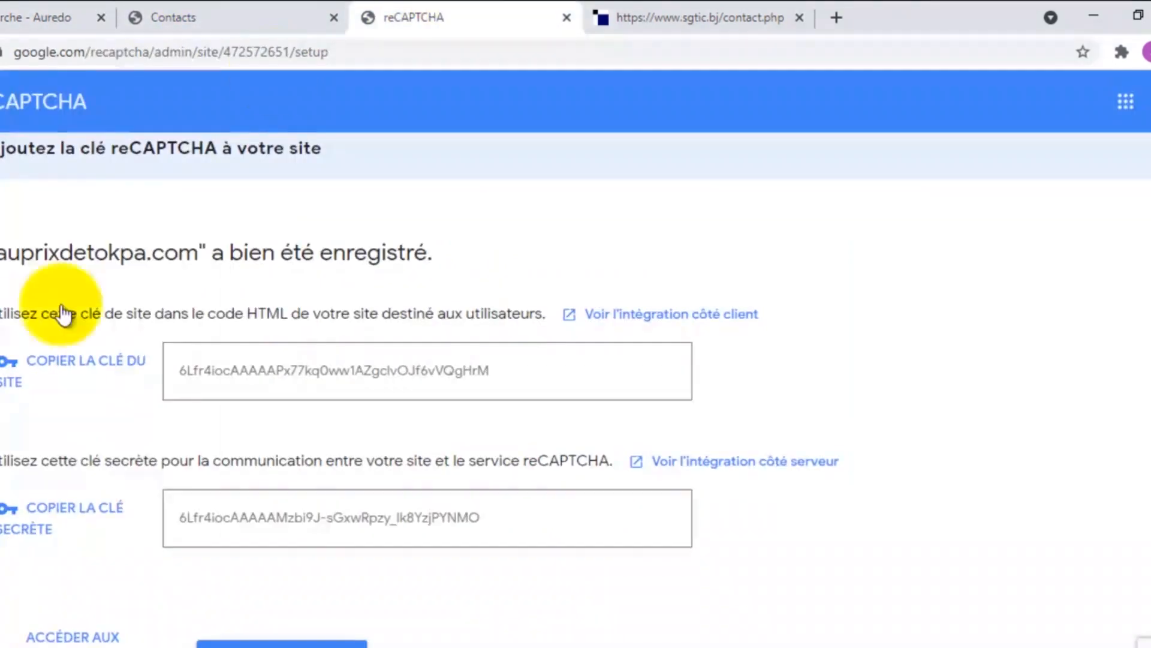
click(71, 364)
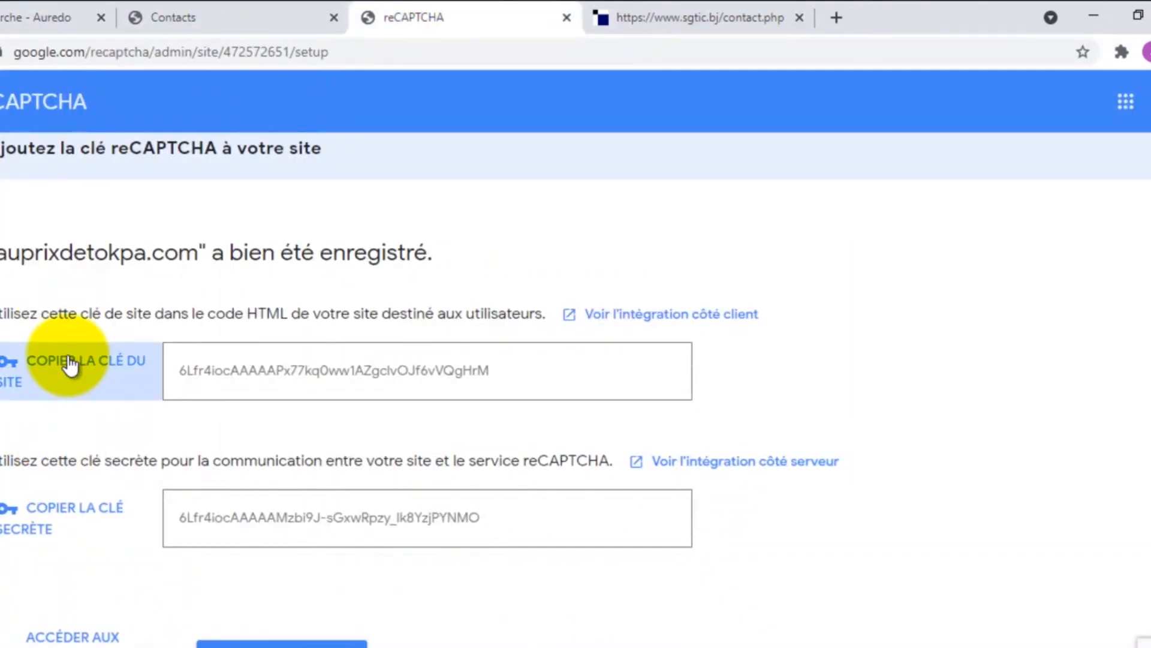
click(24, 12)
right_click(465, 294)
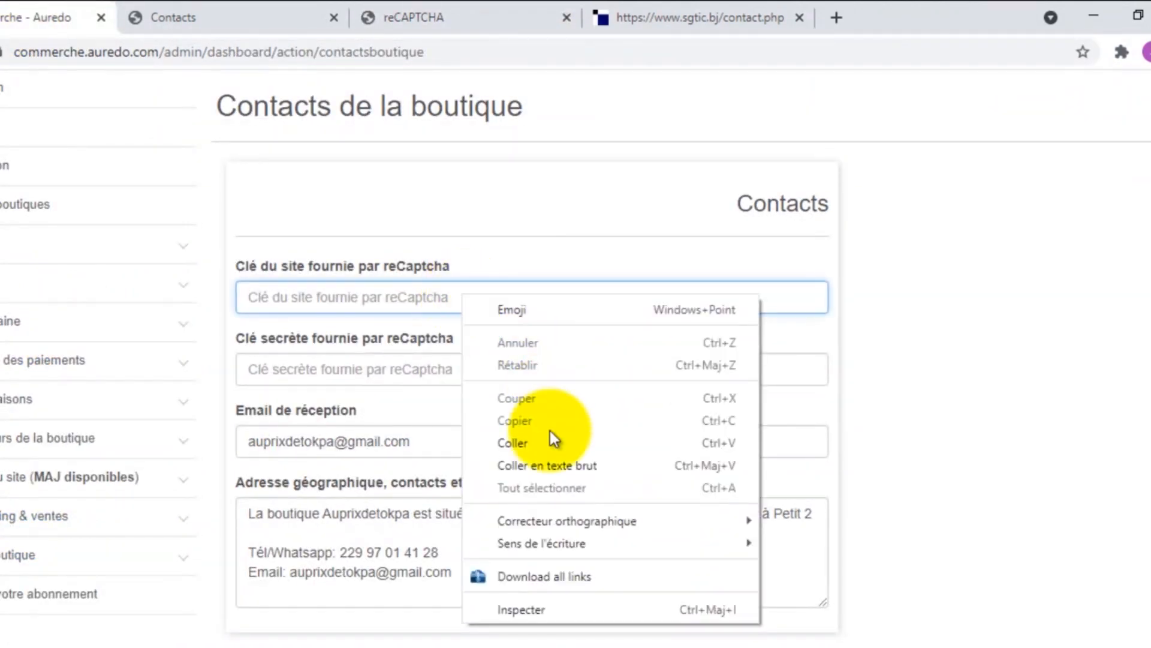
click(530, 448)
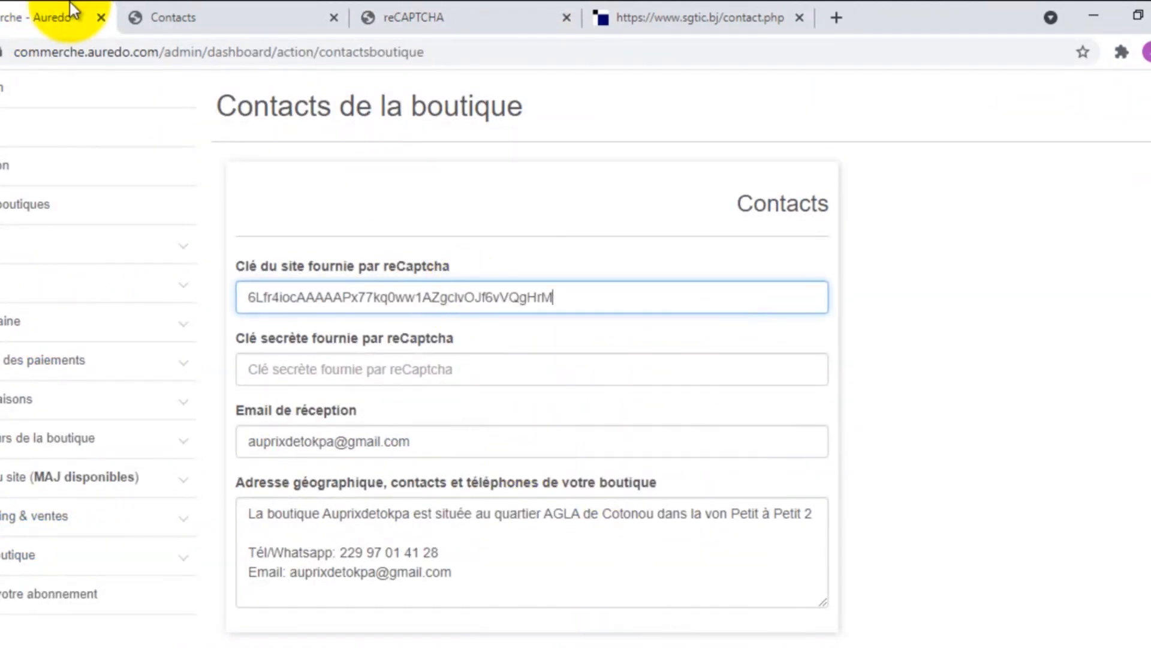
Step: Copy the reCAPTCHA secret key into its field and save the contact settings
click(452, 10)
click(60, 519)
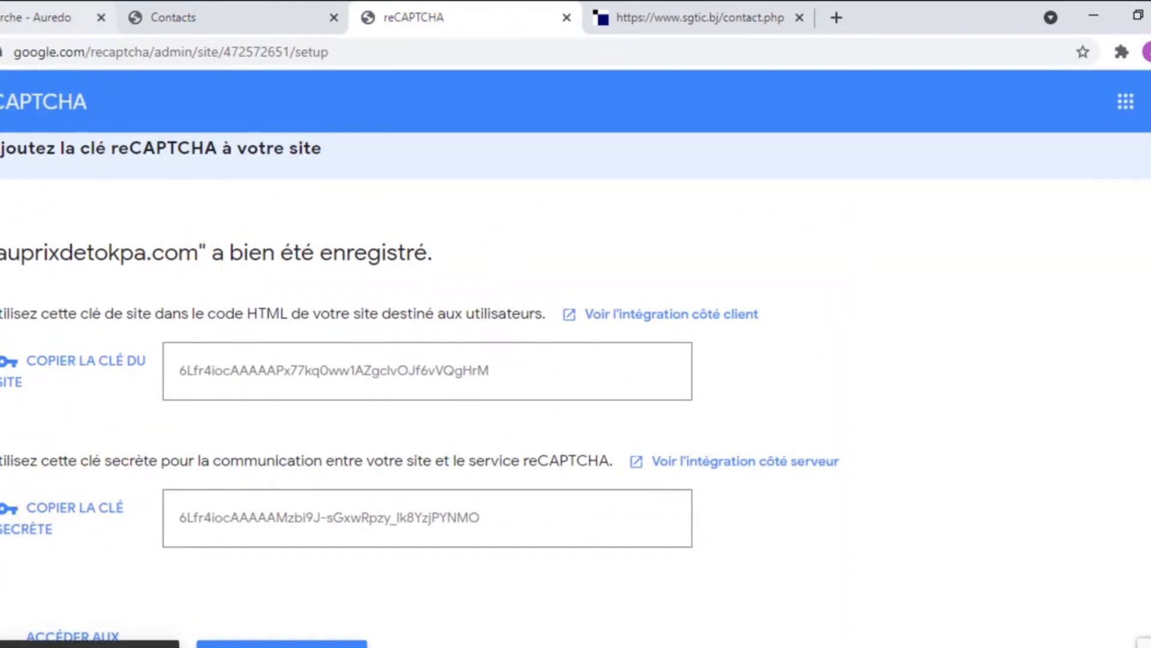
click(48, 17)
right_click(406, 369)
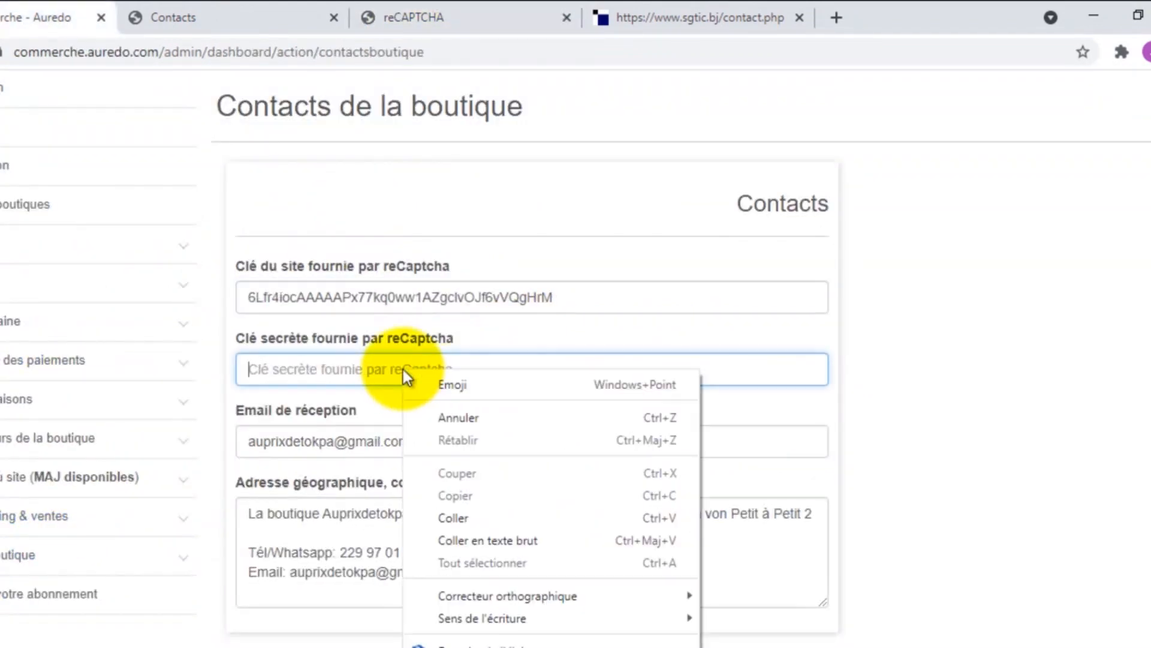
click(465, 516)
scroll(420, 474, down, 3)
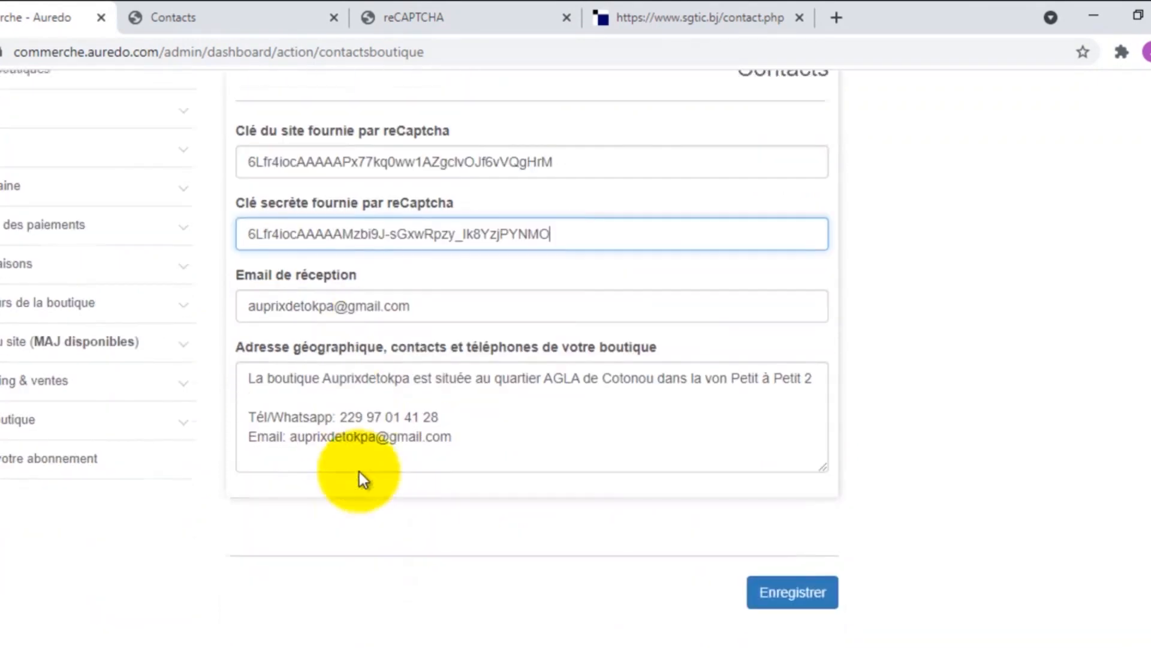
click(788, 540)
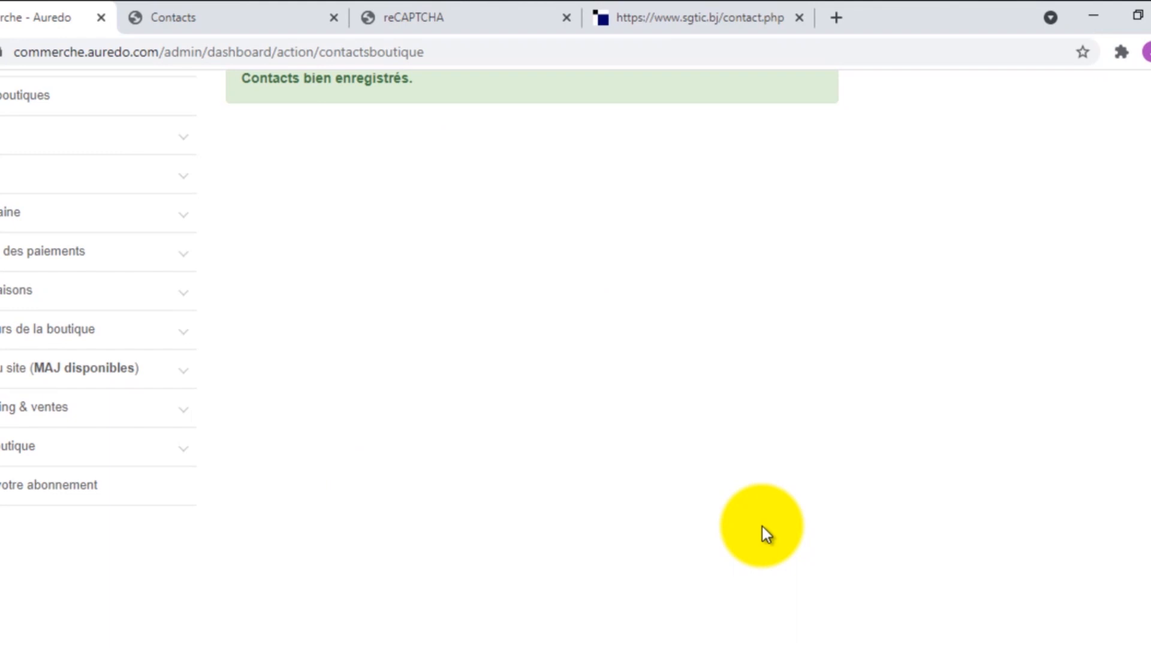
scroll(757, 527, up, 2)
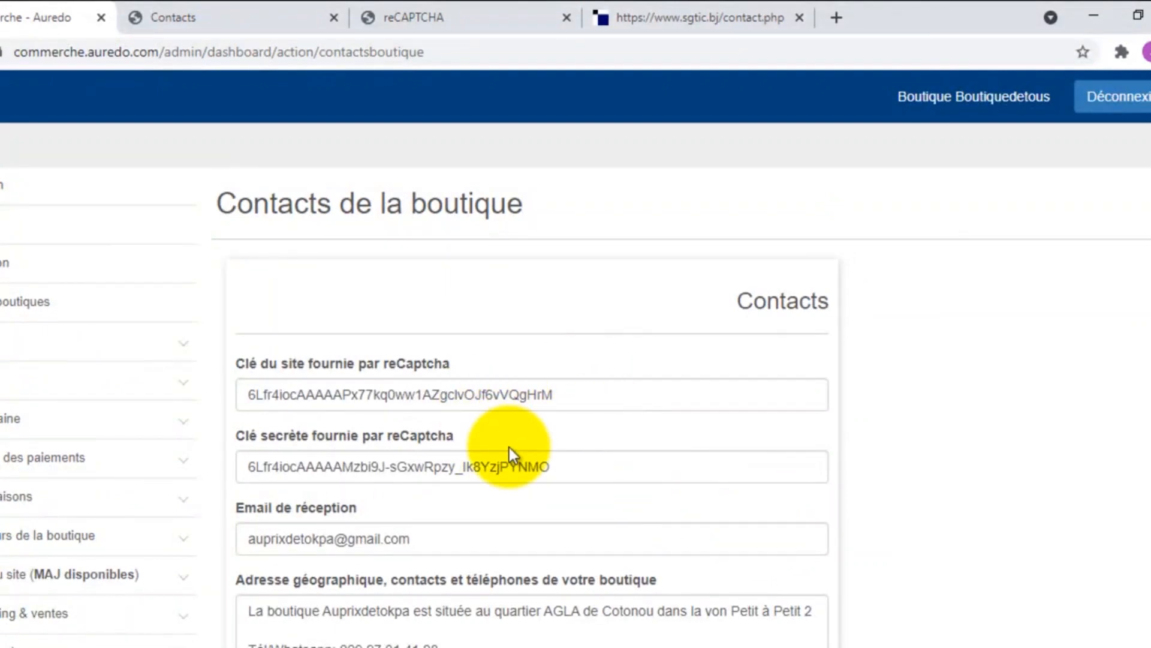
Step: Reload the shop's public contact page and scroll down to the reCAPTCHA invalid-domain error
click(271, 13)
click(320, 183)
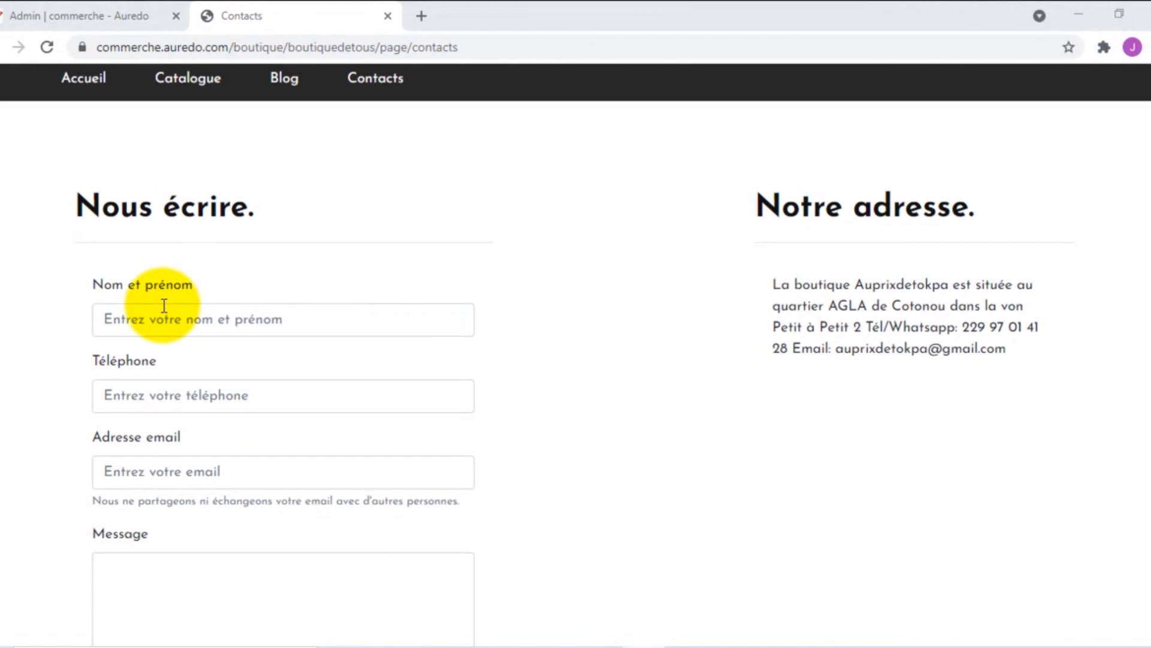
scroll(216, 246, down, 3)
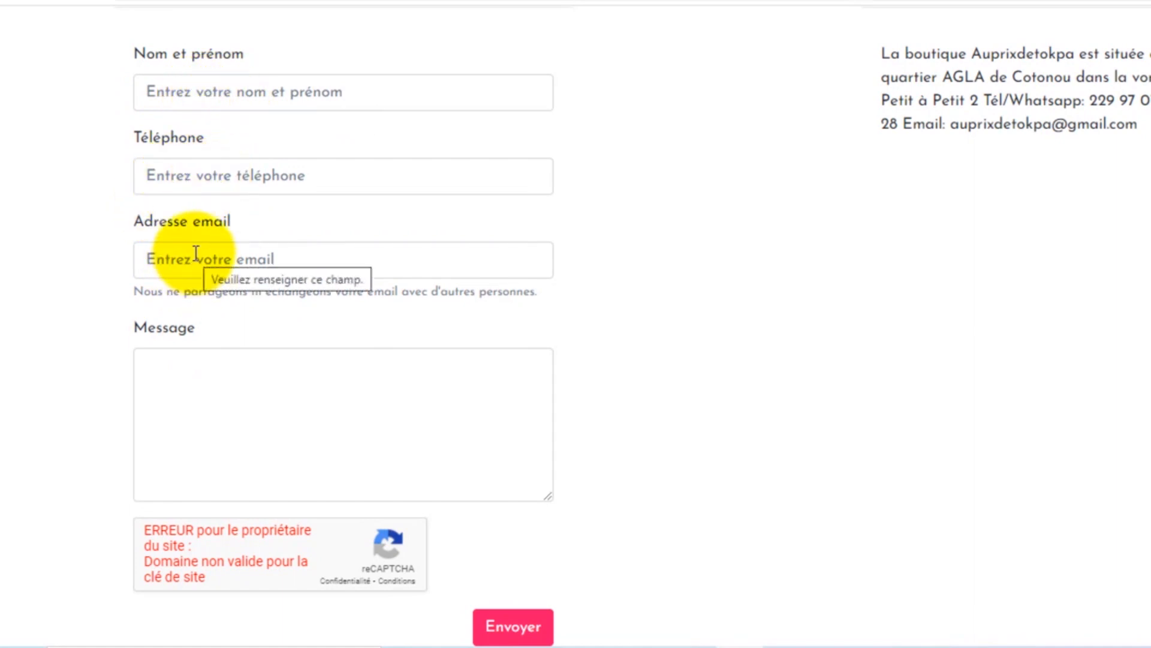
scroll(207, 376, down, 3)
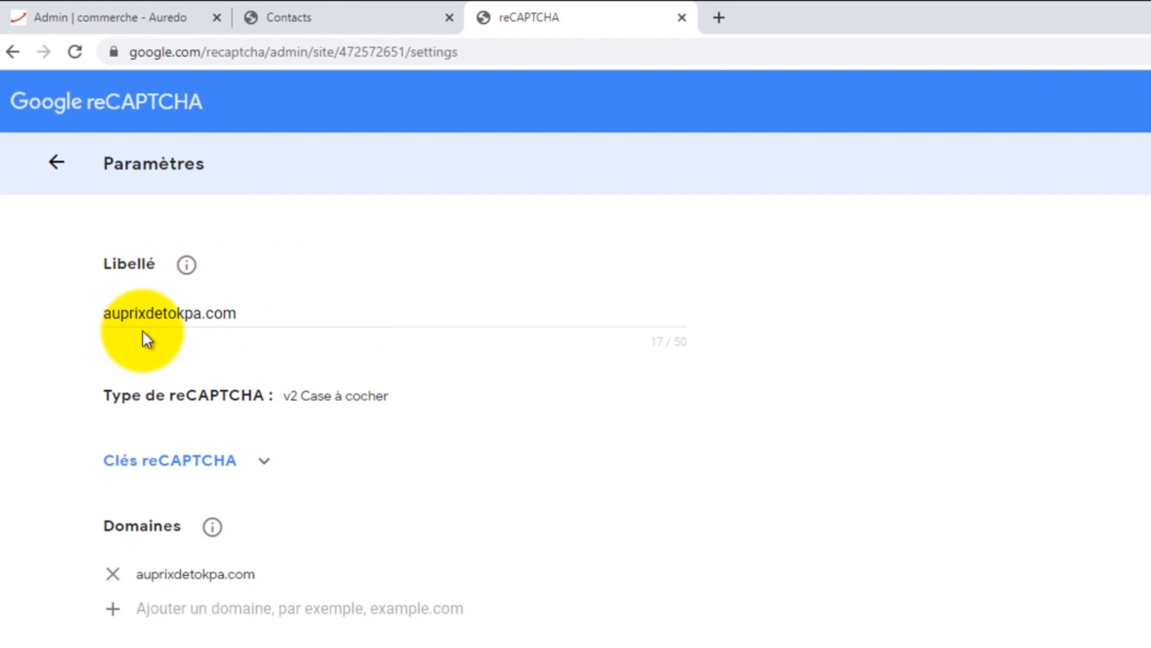
Step: Compare the registered reCAPTCHA domain auprixdetokpa.com with the contact form's invalid-domain error
scroll(144, 333, down, 5)
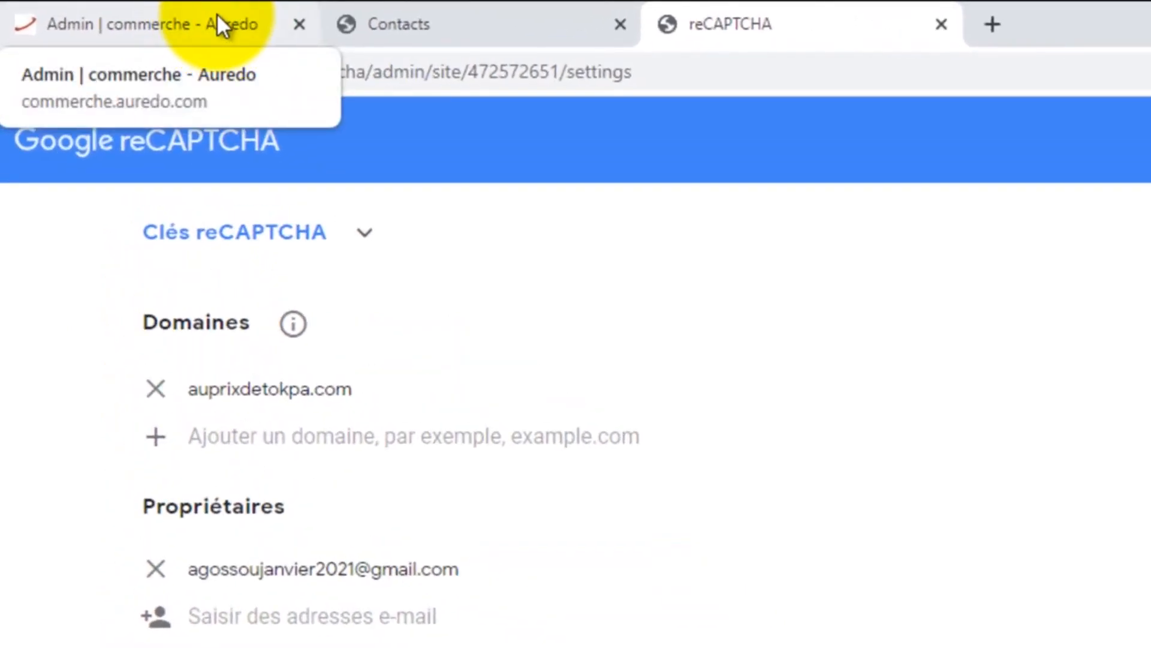
click(218, 17)
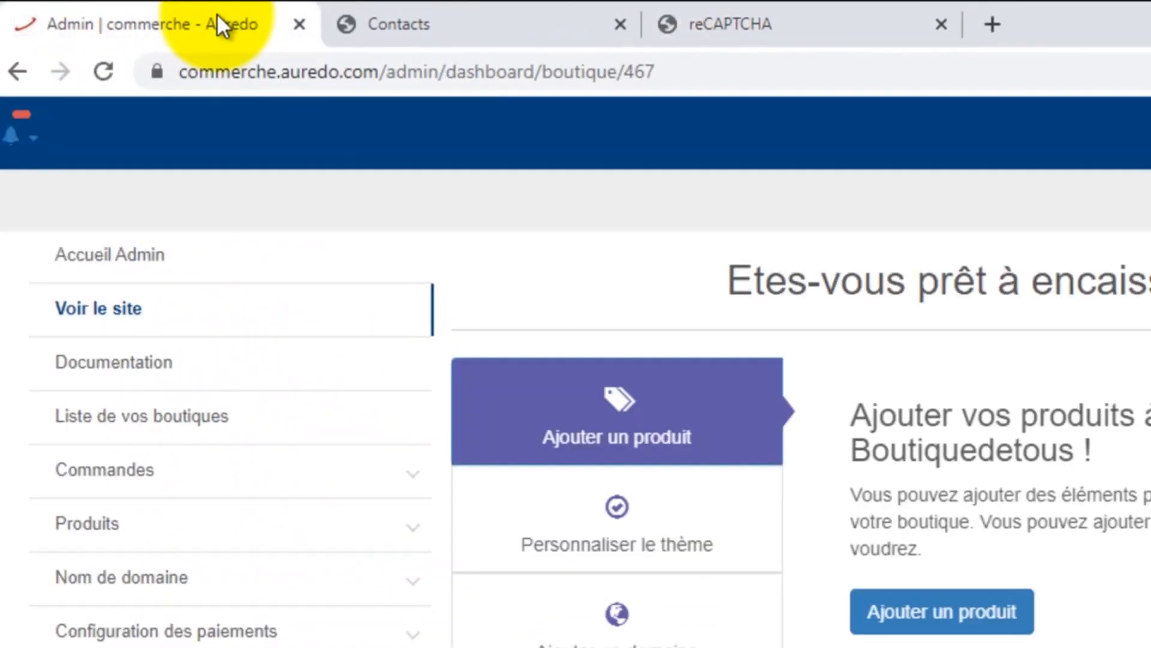
click(464, 13)
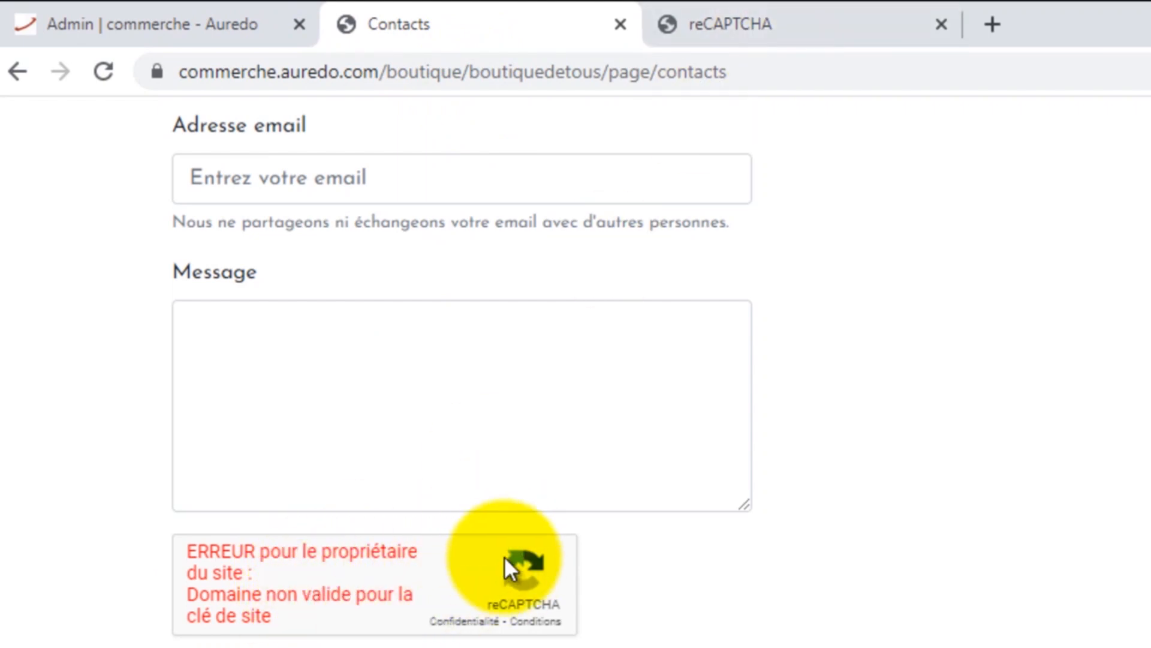
click(840, 23)
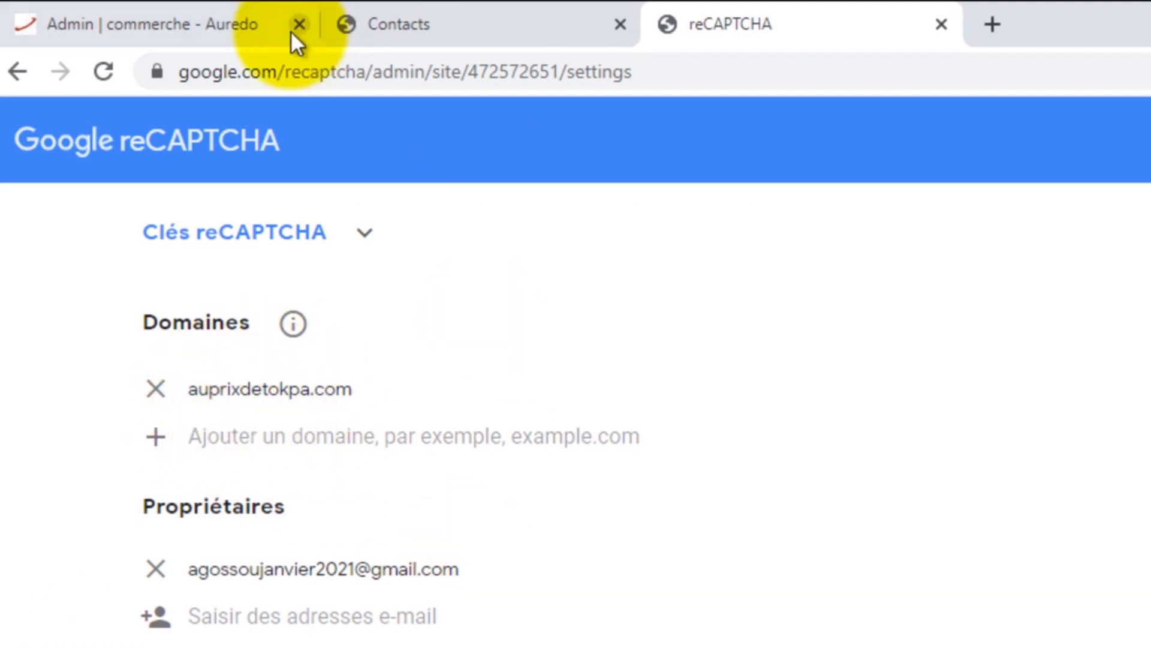
click(430, 12)
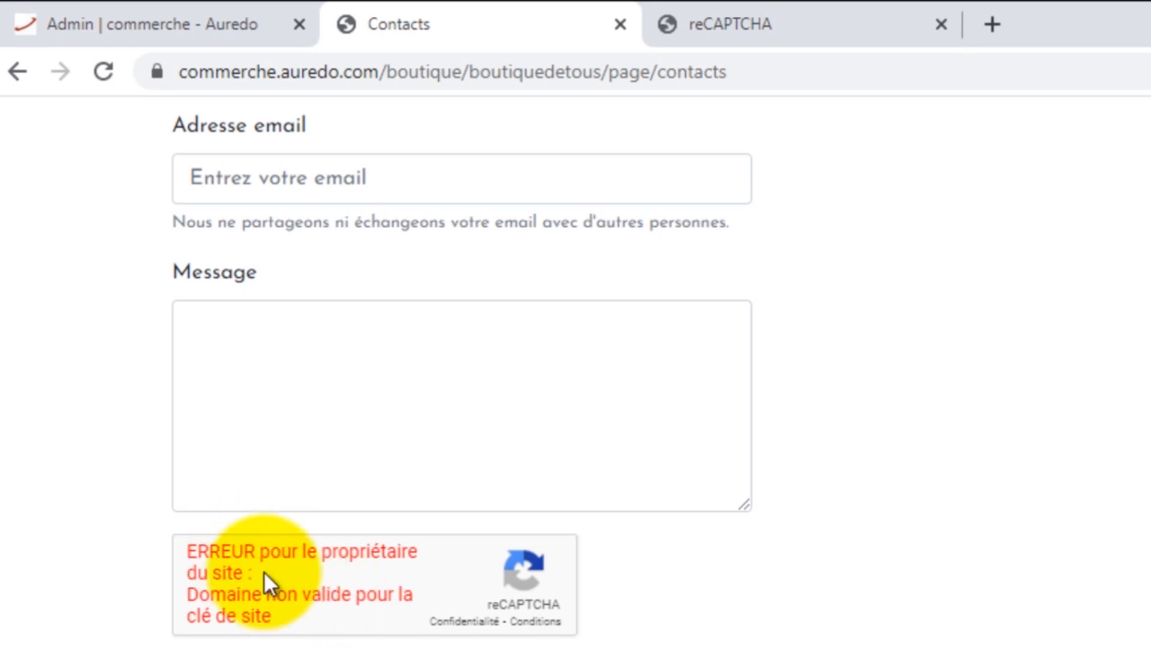
scroll(267, 571, up, 4)
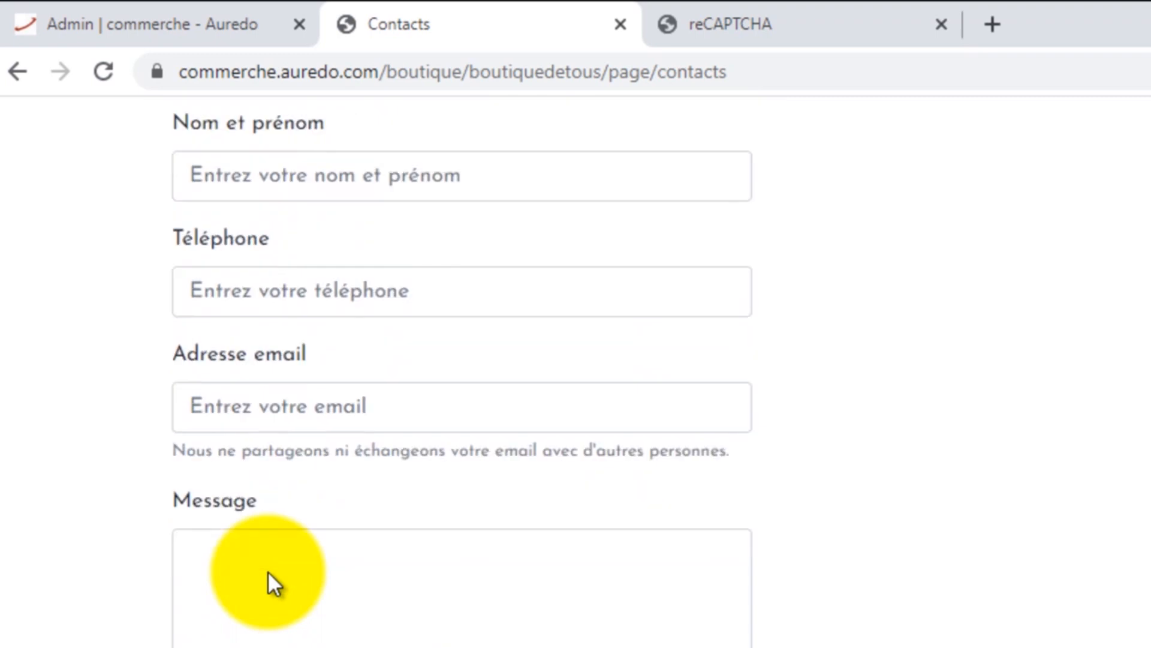
scroll(267, 571, down, 6)
scroll(262, 479, up, 8)
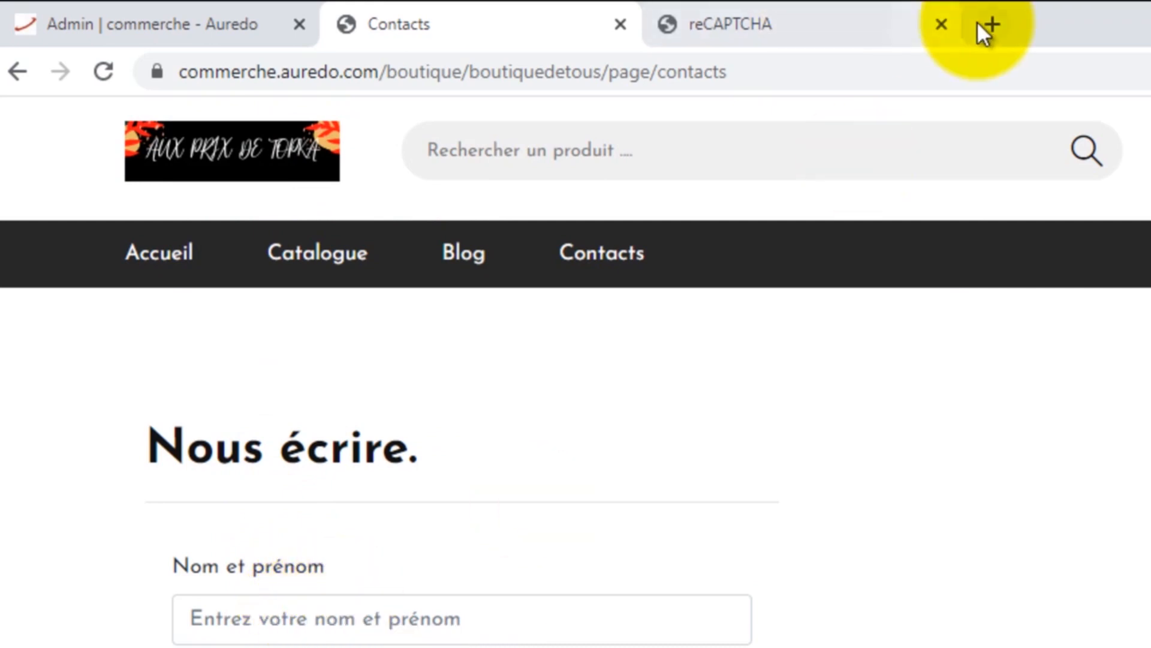
Step: Load auprixdetokpa.com in a new tab, open its Contacts page, and scroll to the reCAPTCHA box
click(993, 24)
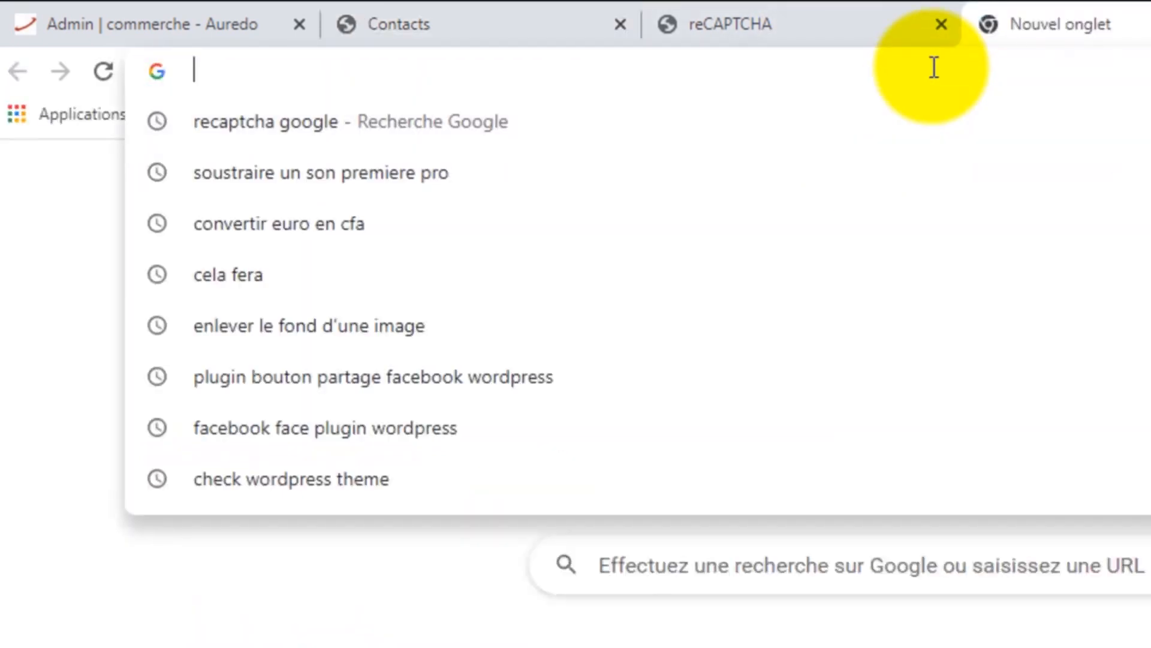
text(au)
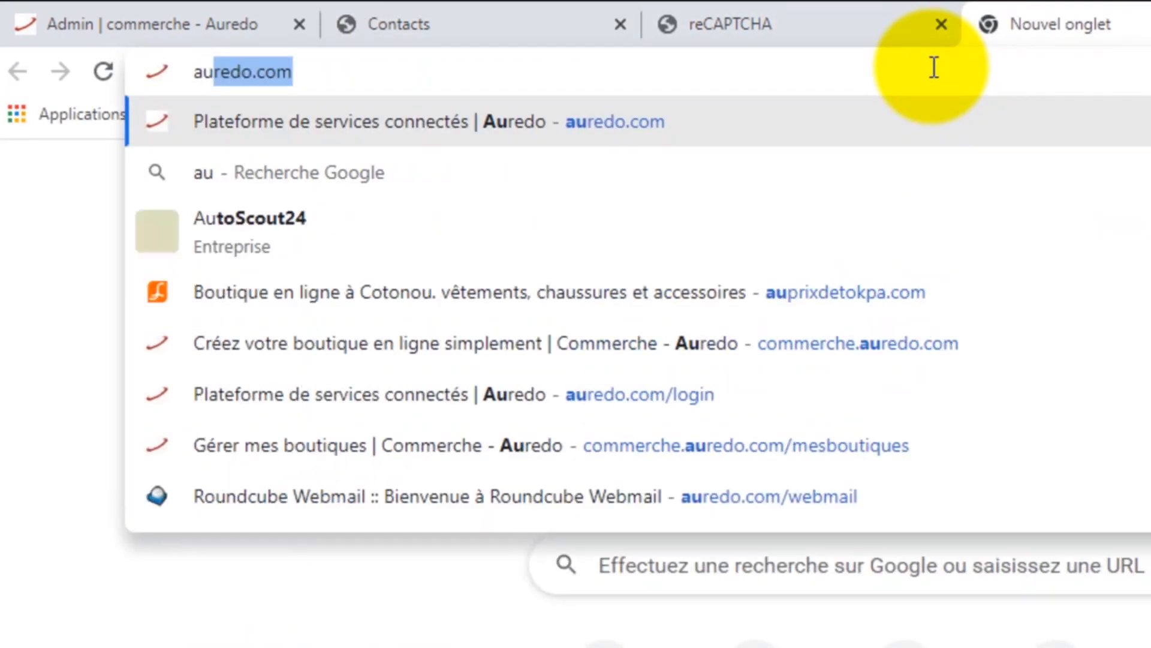
text(prixdetokpa)
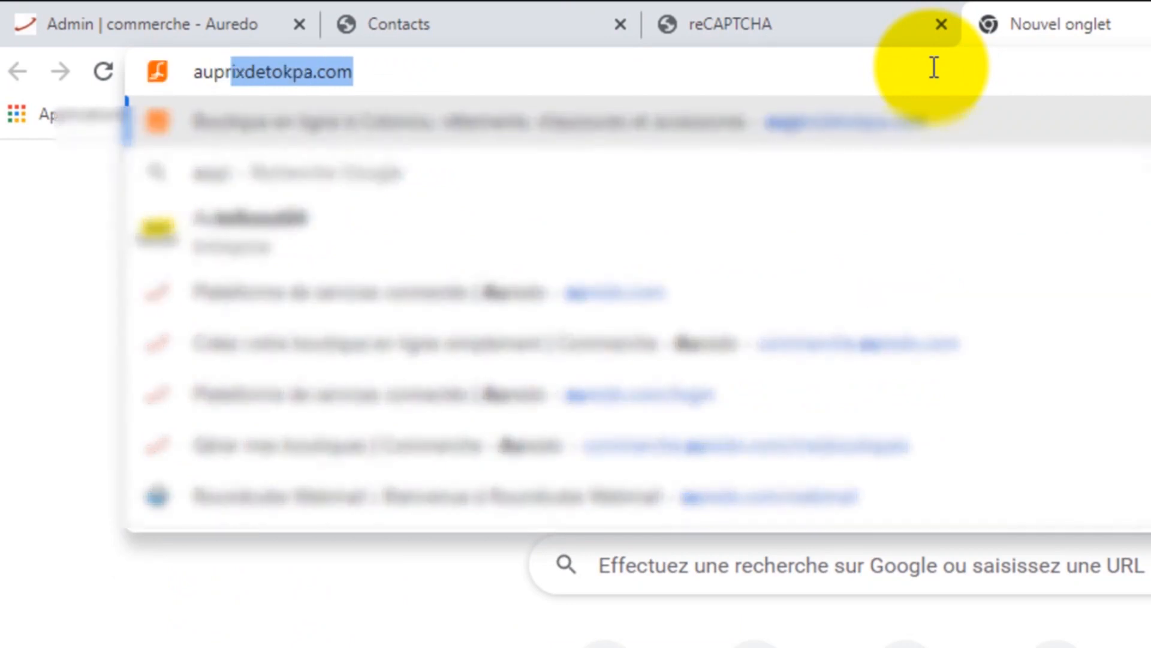
key(Return)
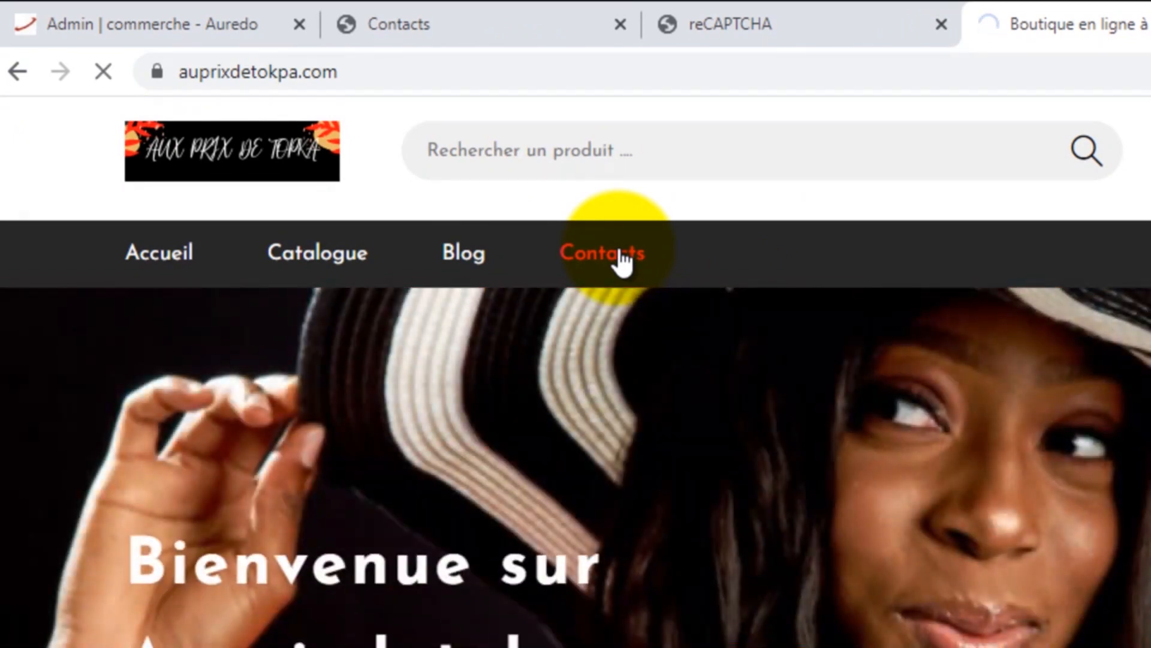
click(623, 261)
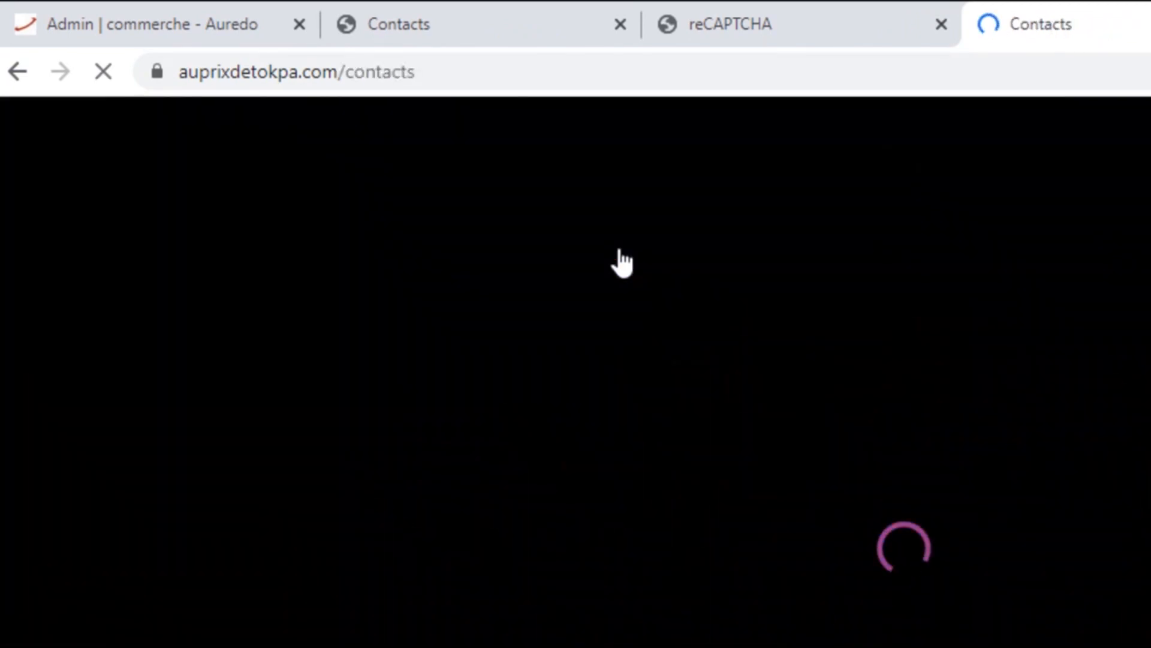
scroll(621, 251, down, 10)
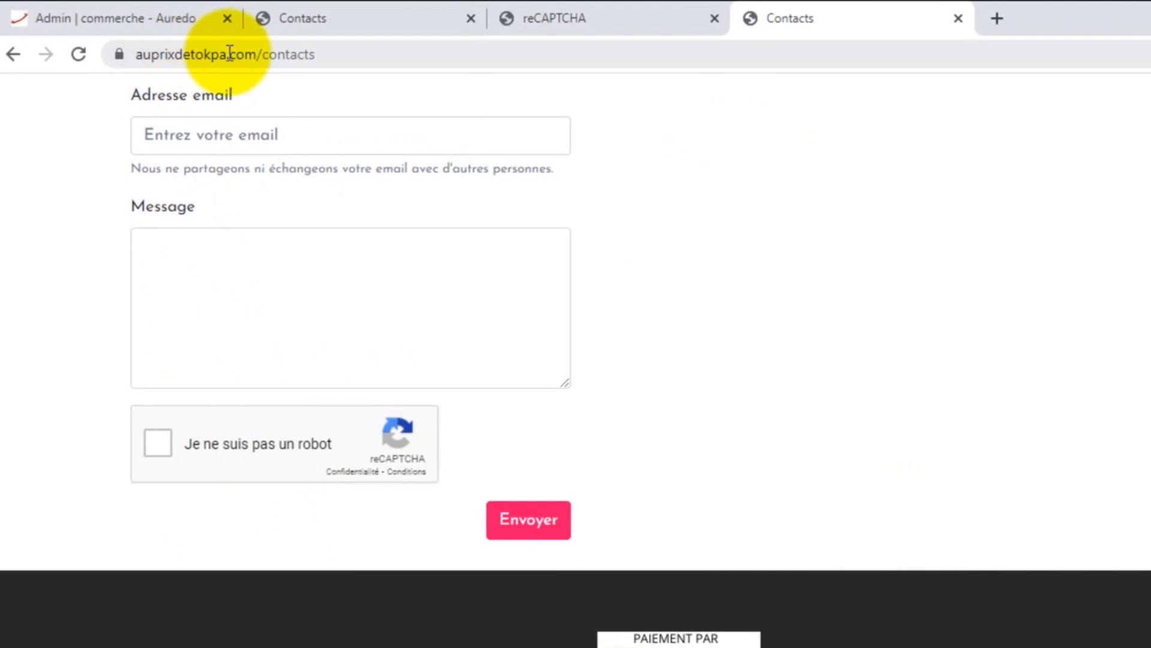
click(598, 14)
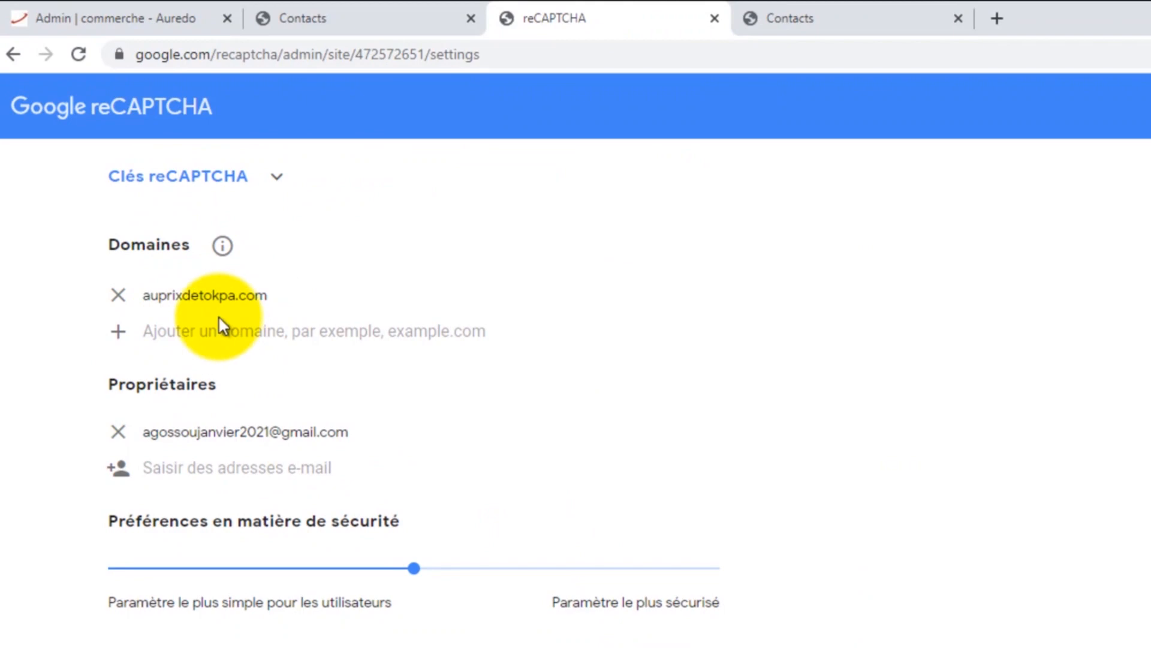
Step: Compare the two contact pages' addresses, then open the shop's homepage from the admin's Voir le site
click(795, 13)
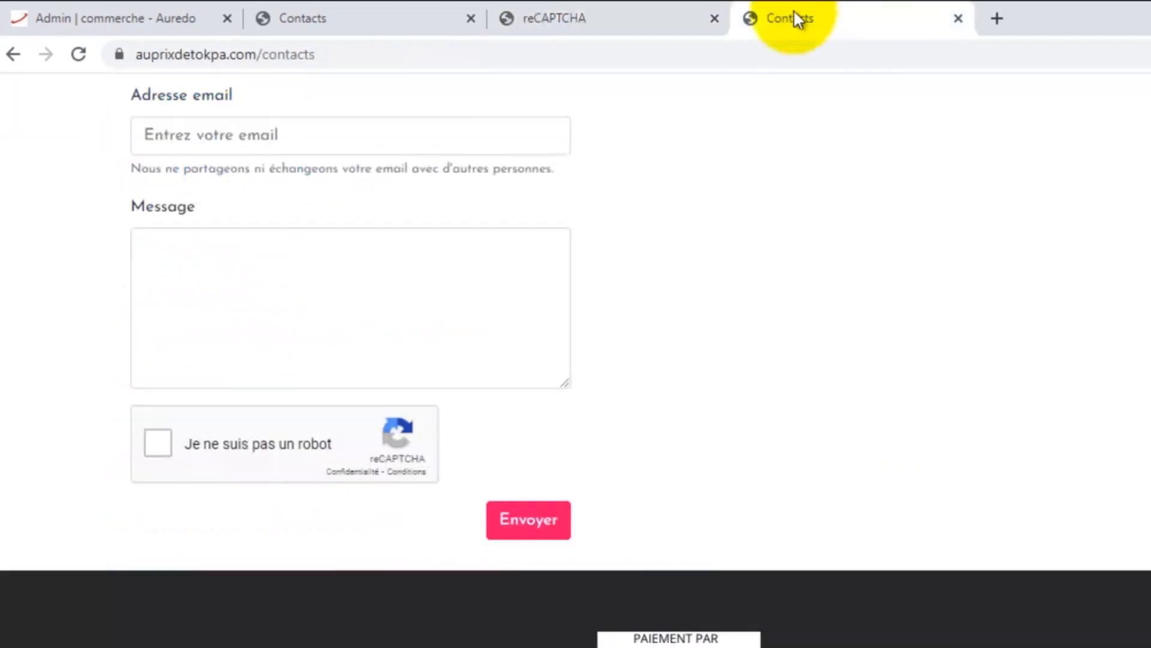
scroll(396, 364, up, 3)
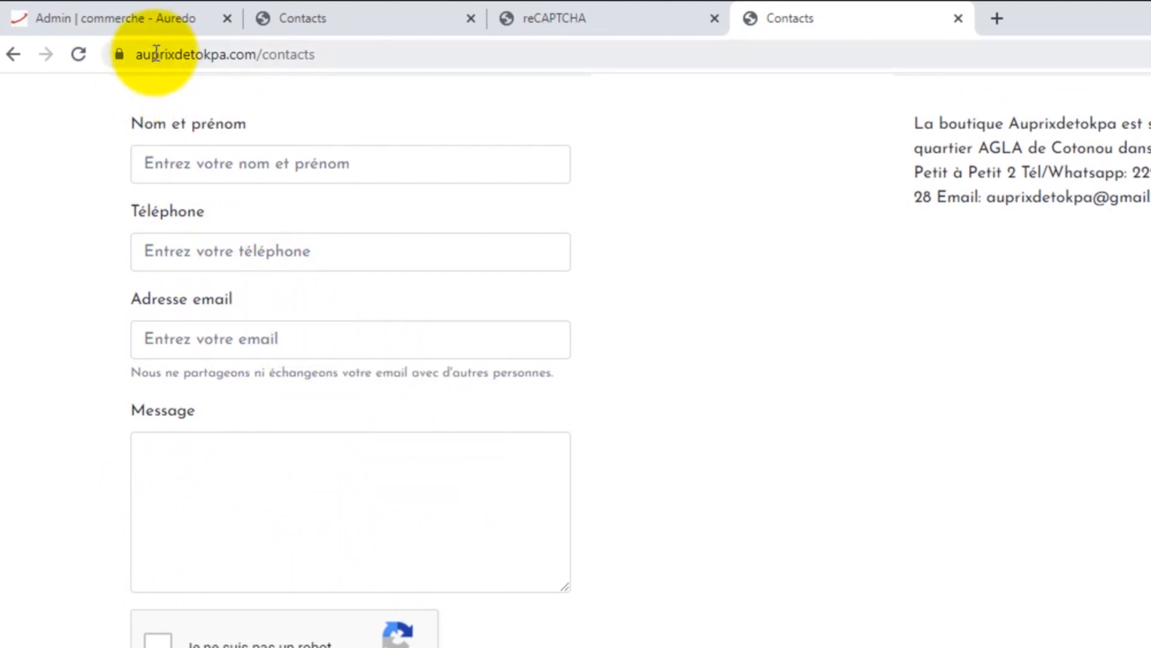
drag(142, 54, 227, 54)
click(310, 20)
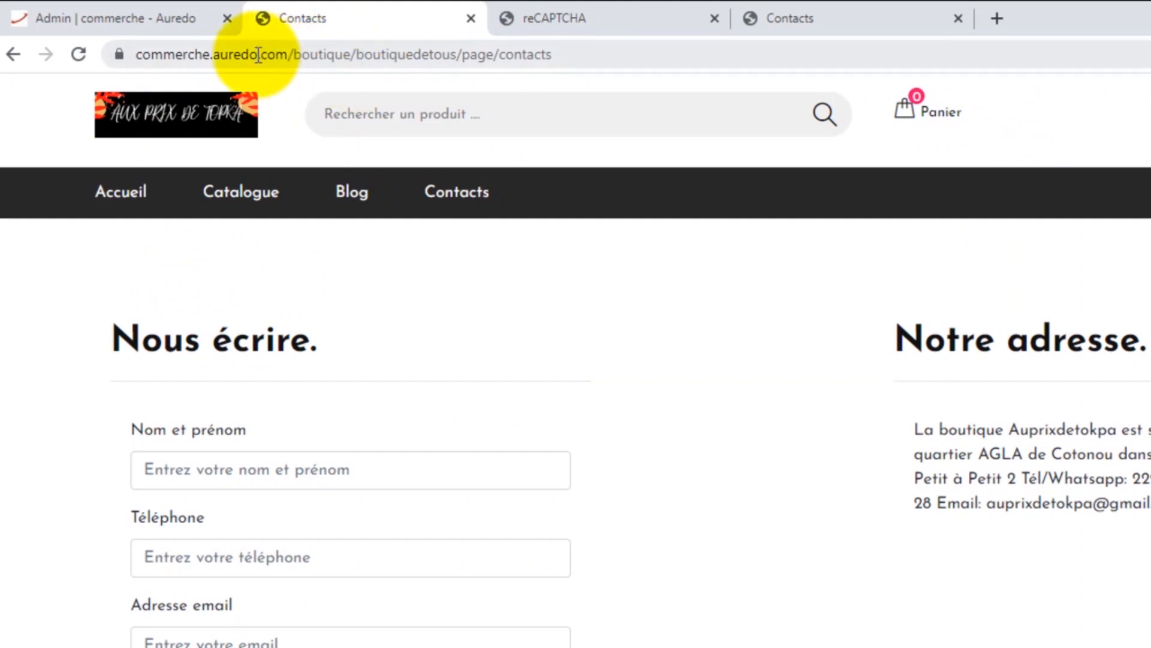
click(90, 18)
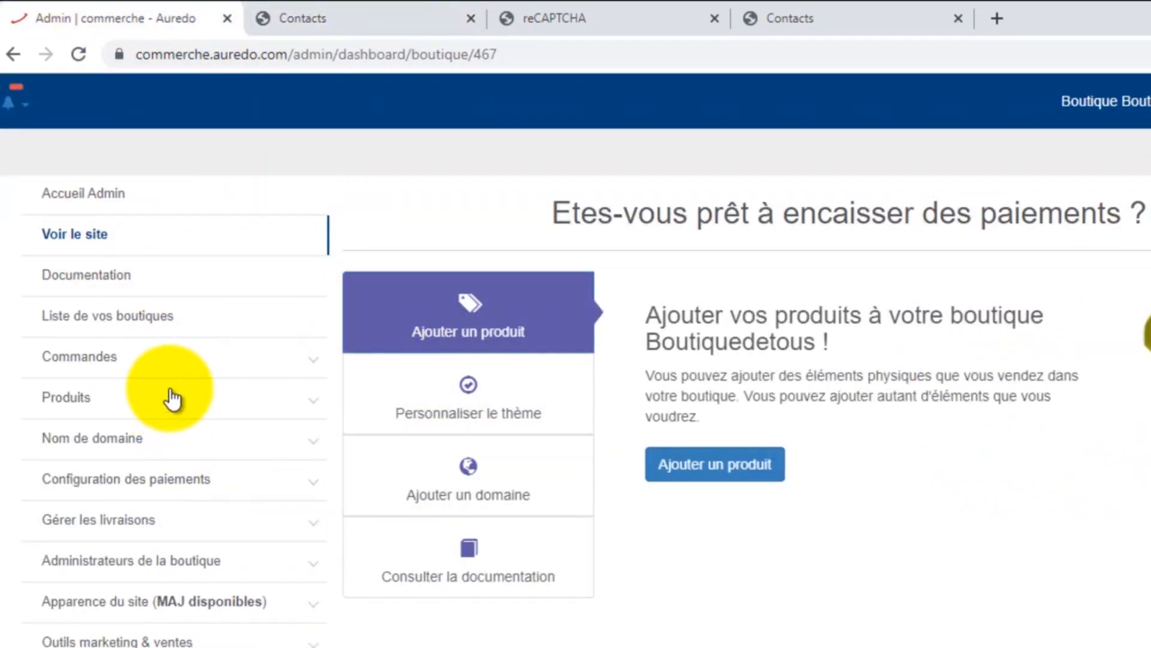
click(77, 235)
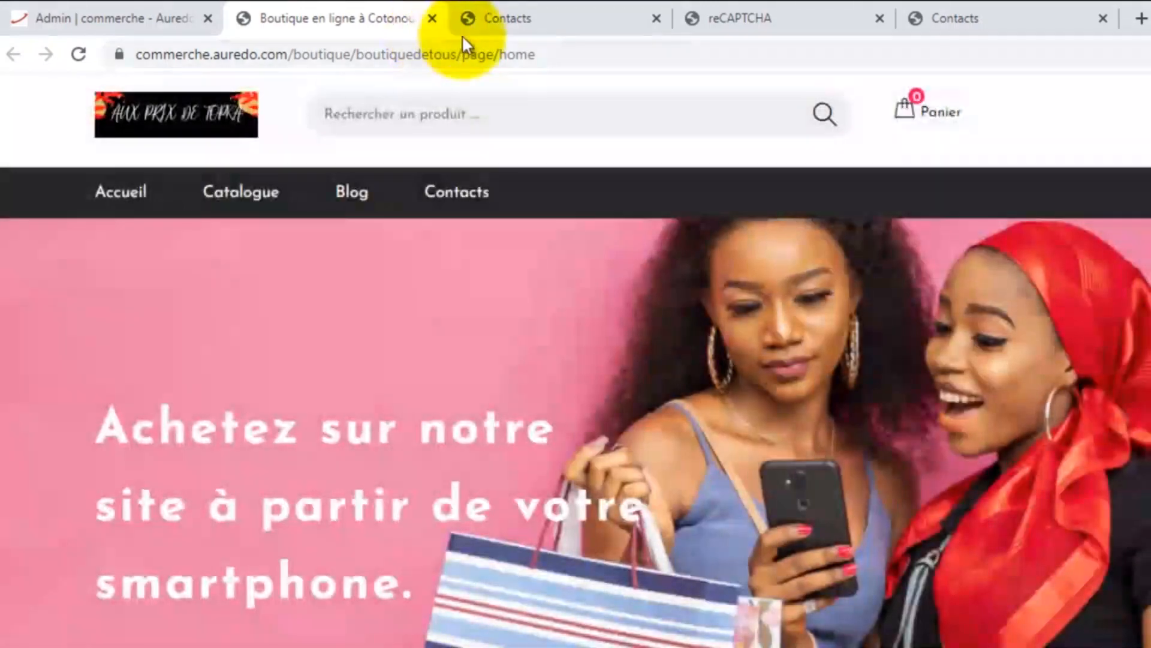
Step: Return to the auprixdetokpa.com Contacts page and look over its empty Nous écrire form
click(995, 10)
click(207, 55)
drag(197, 54, 300, 58)
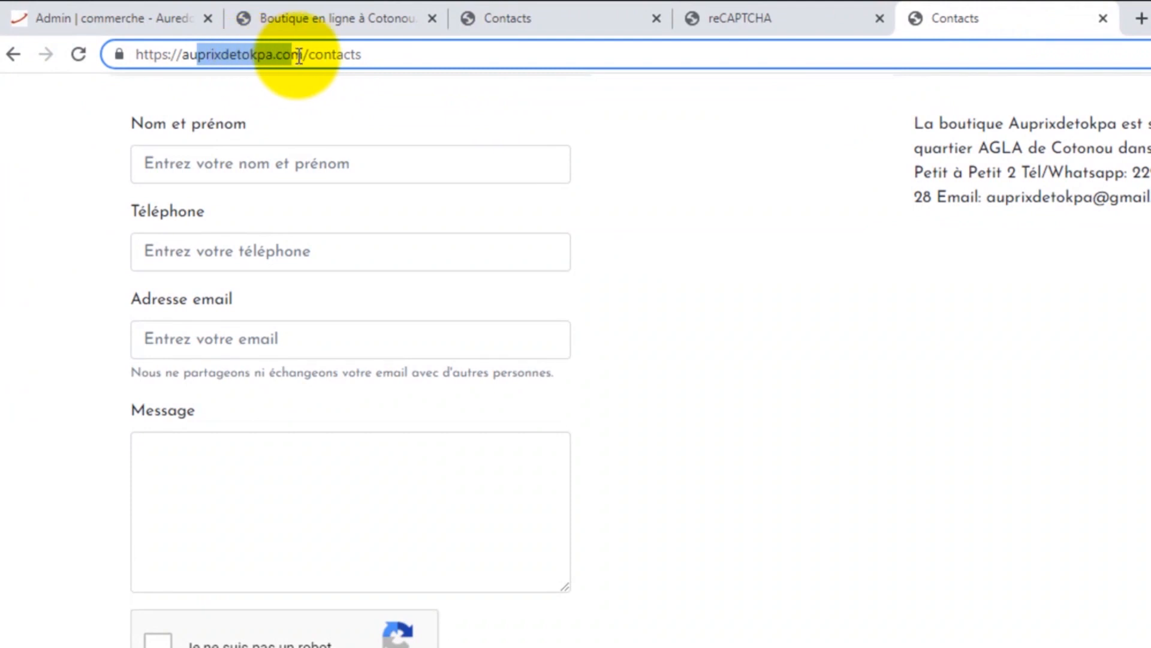
scroll(327, 318, down, 2)
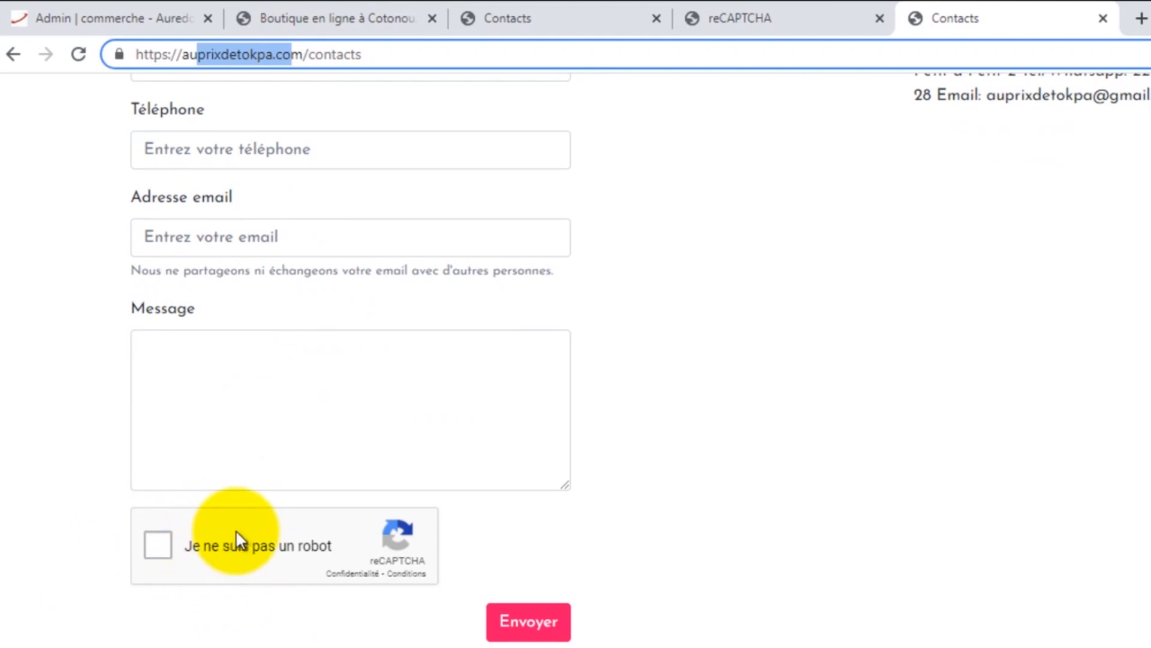
scroll(235, 530, up, 2)
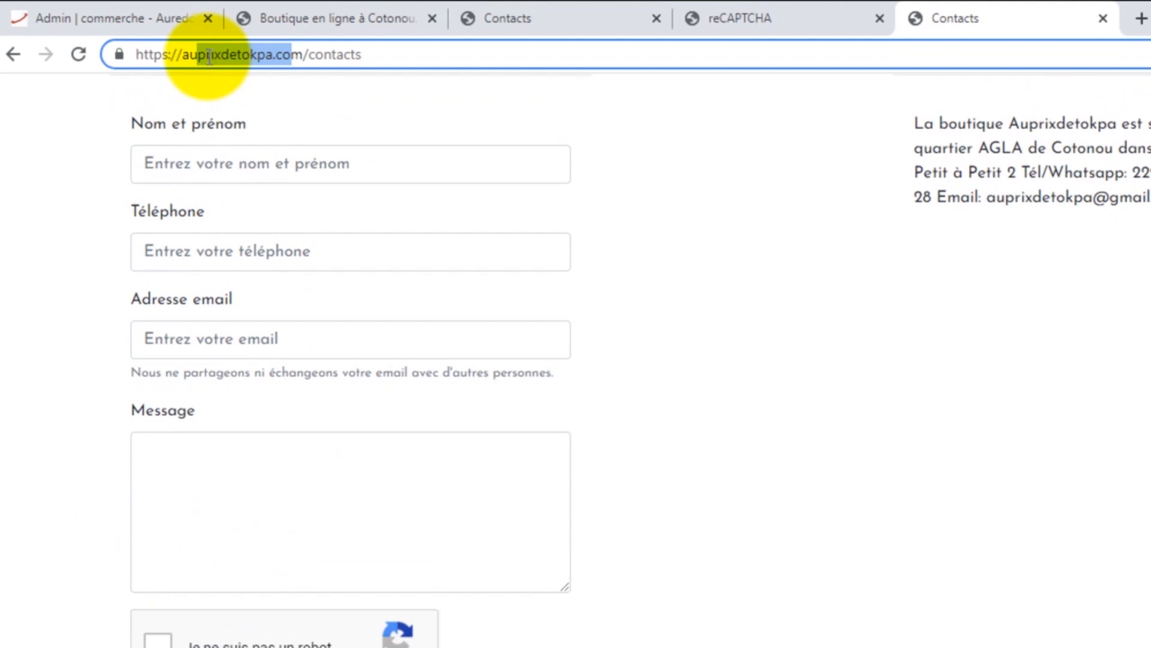
click(186, 58)
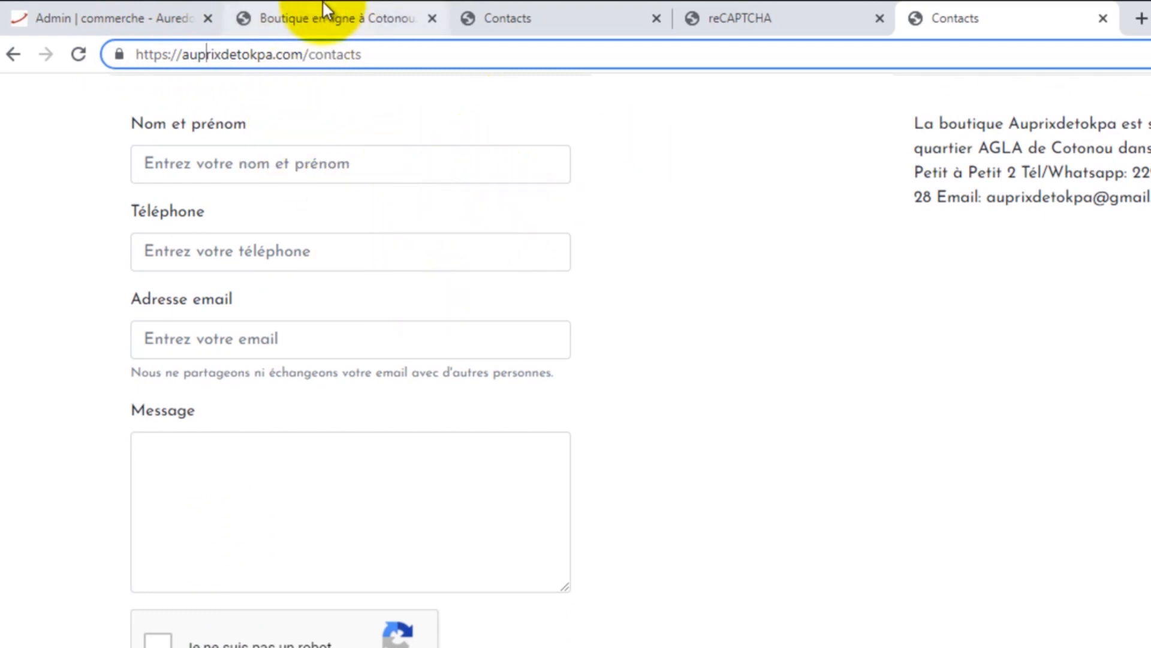
click(135, 17)
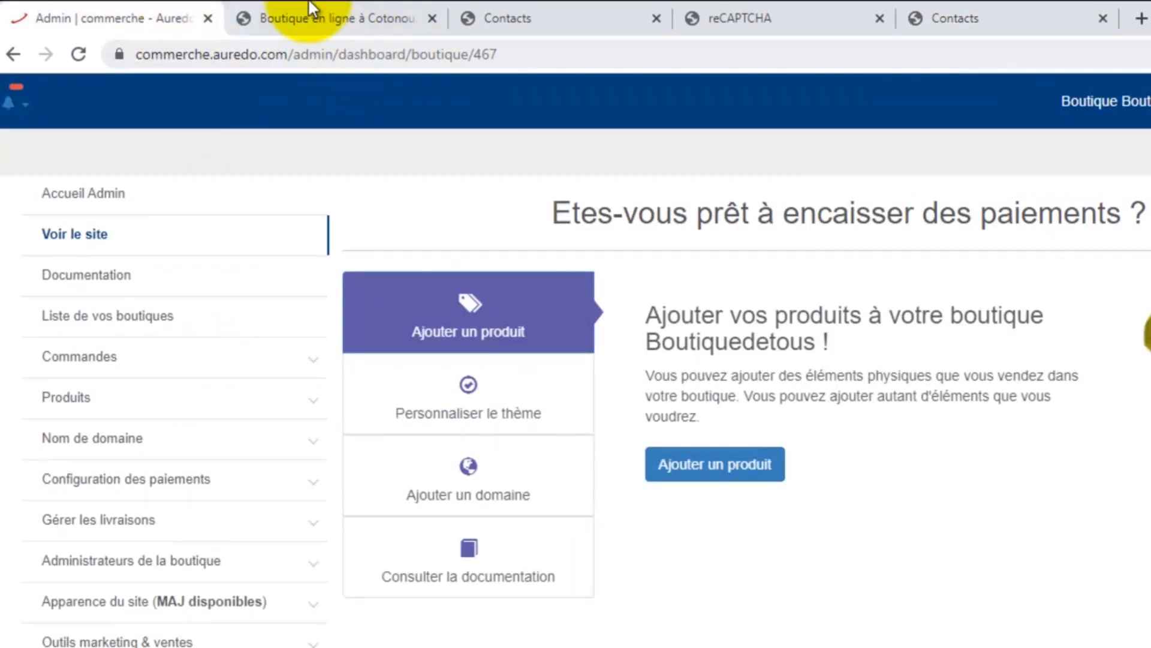
click(287, 14)
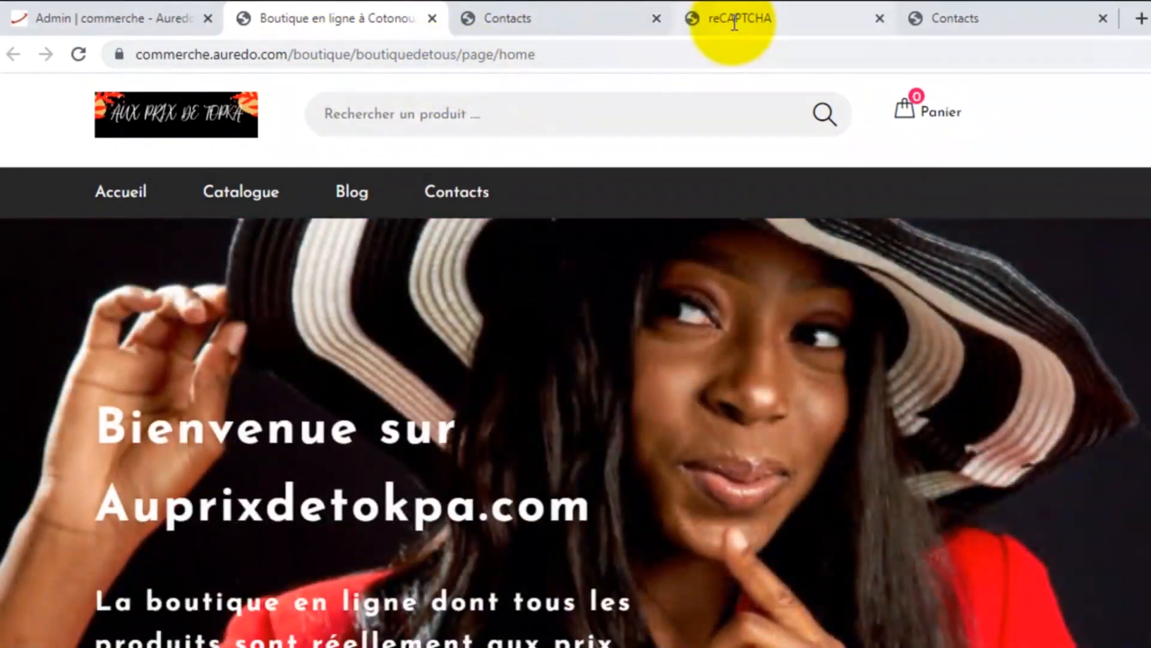
click(951, 17)
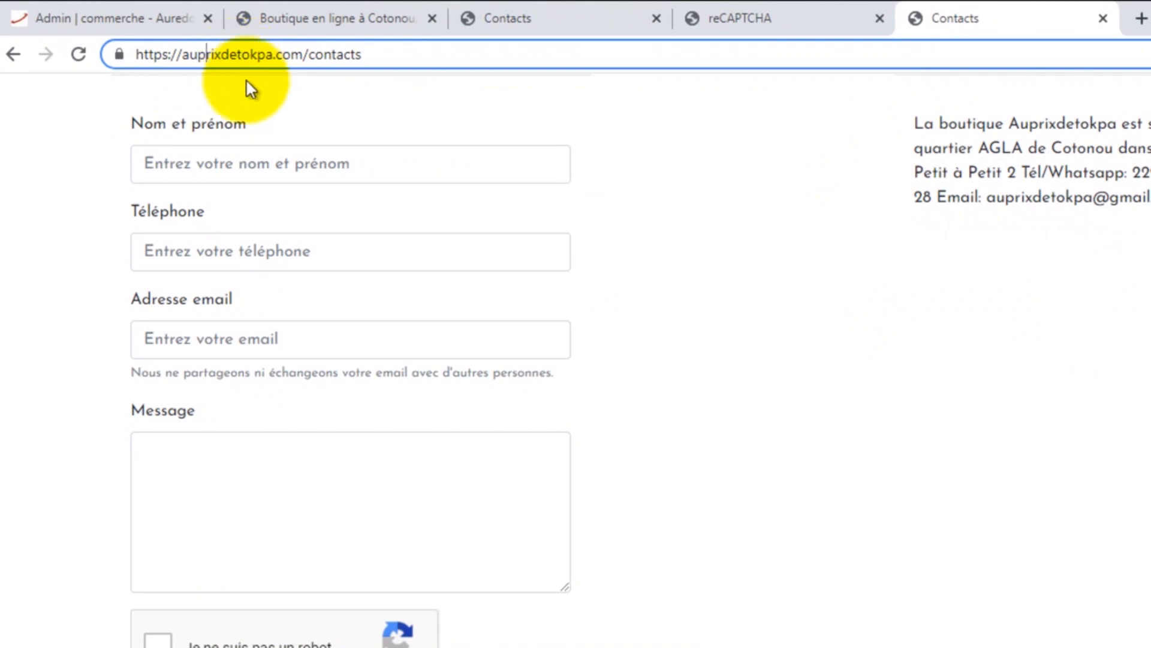
scroll(341, 304, down, 2)
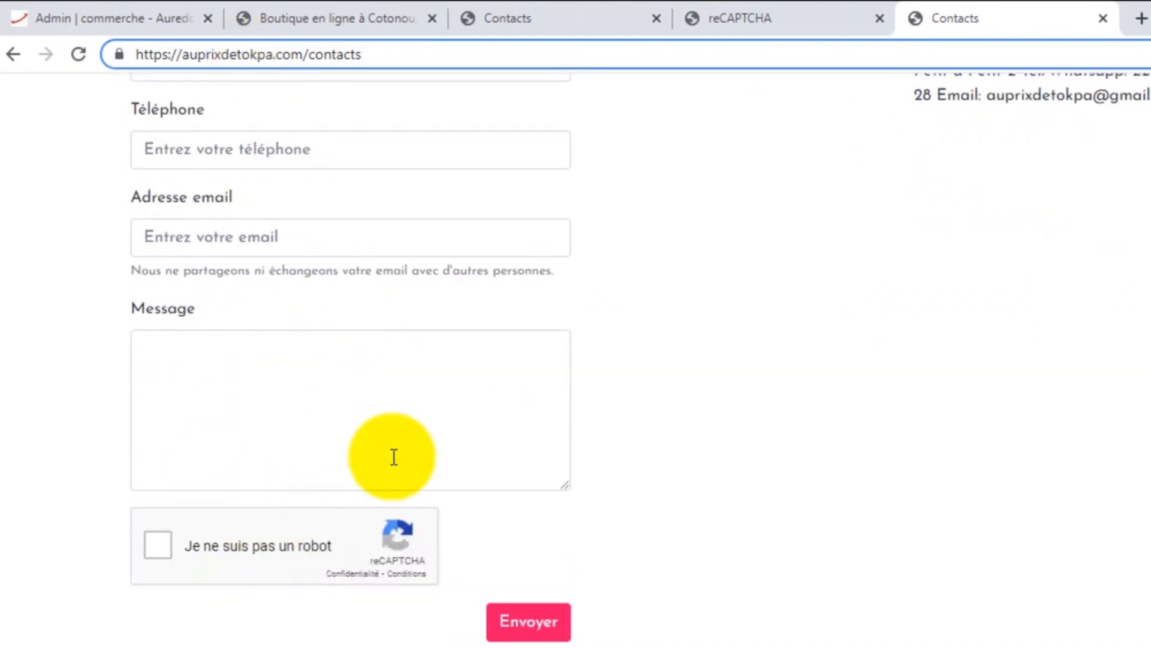
scroll(393, 458, up, 2)
scroll(421, 414, up, 2)
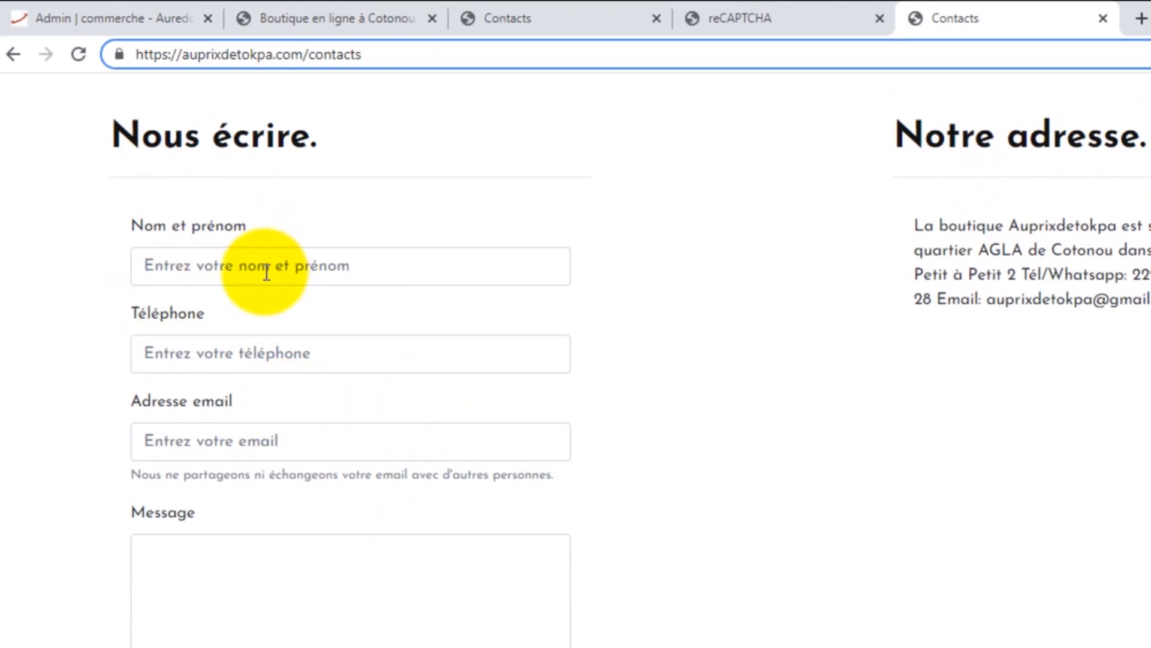
scroll(234, 270, down, 2)
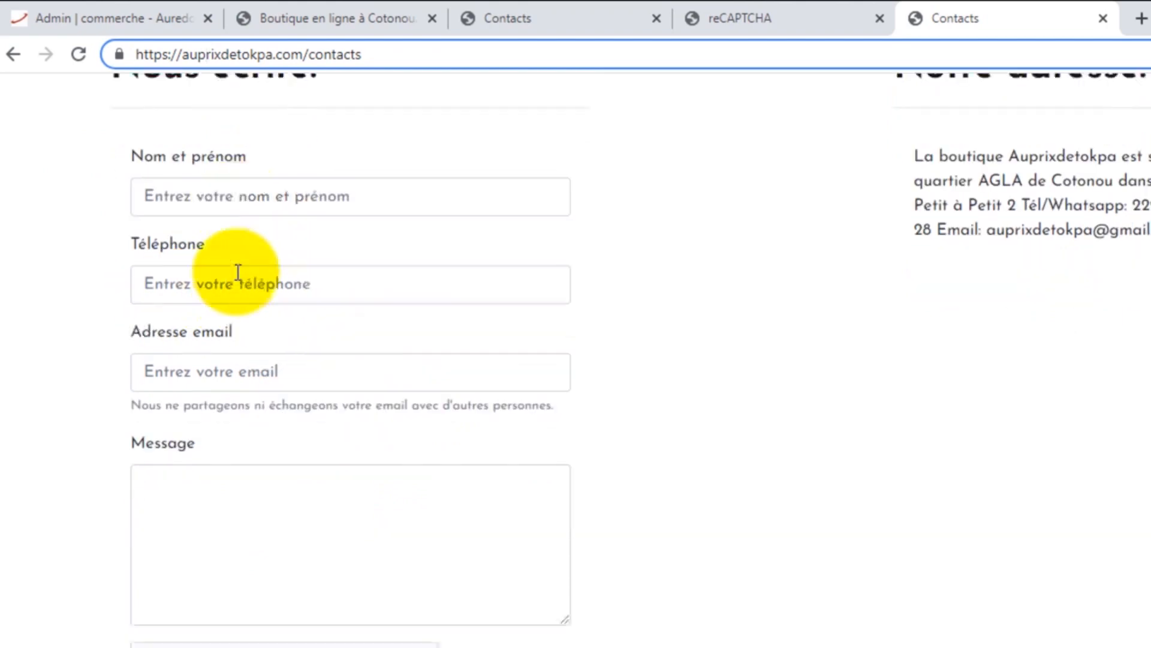
Step: Fill in the test sender's full name, phone number and e-mail address in the contact form
click(220, 163)
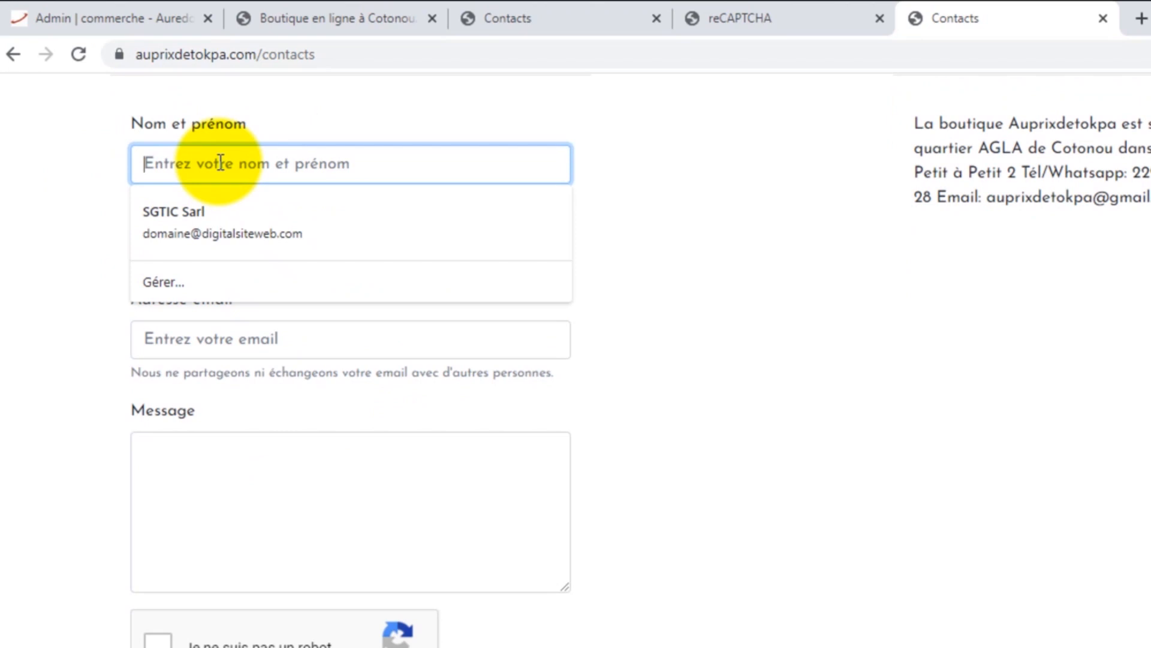
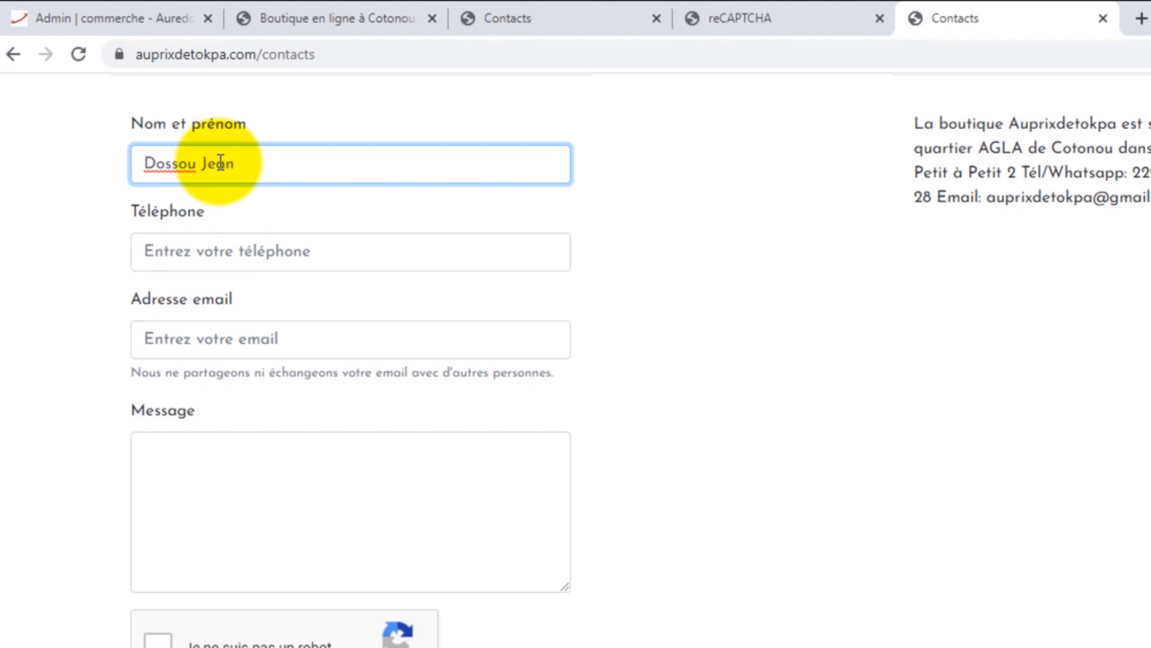
click(217, 251)
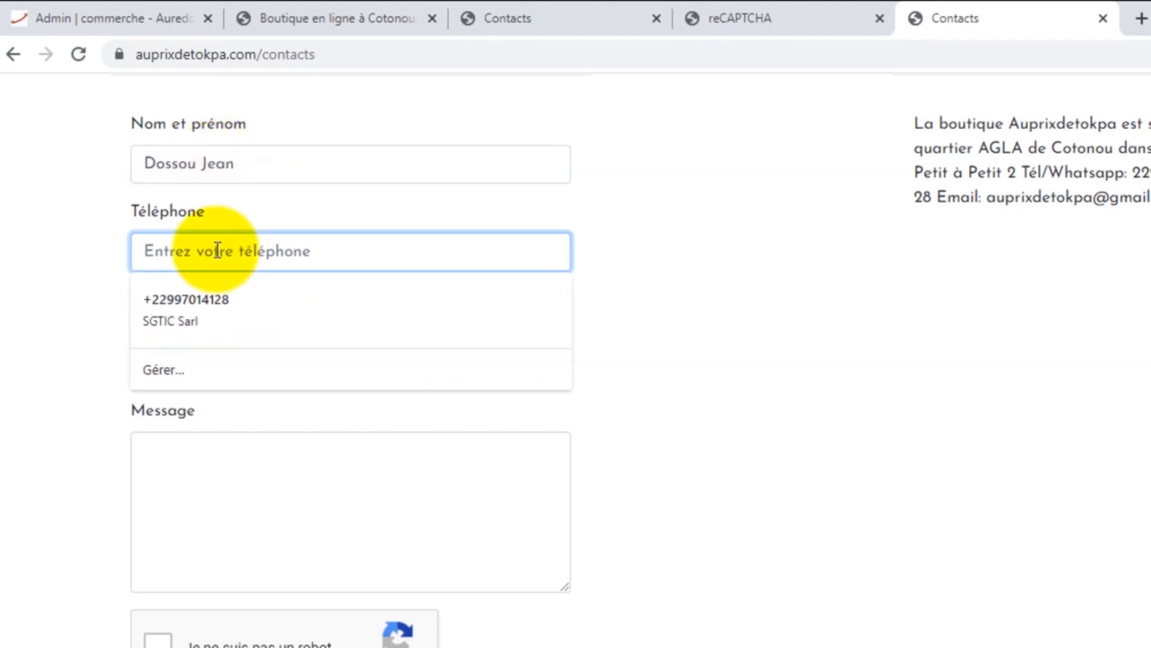
text(97)
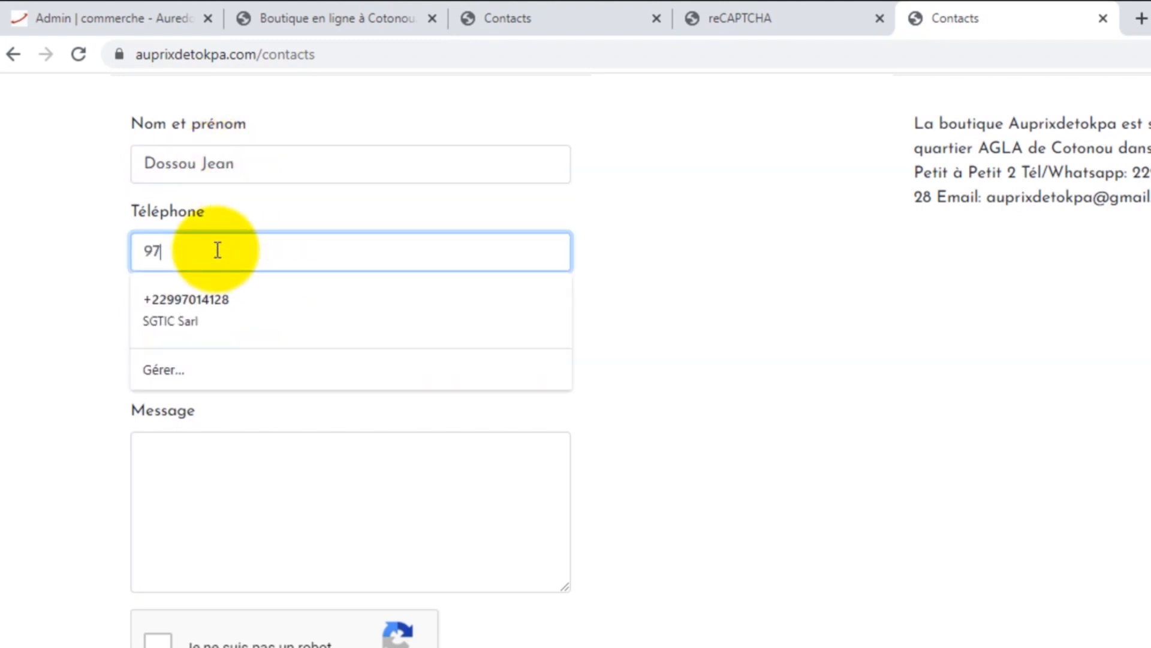
text(000000)
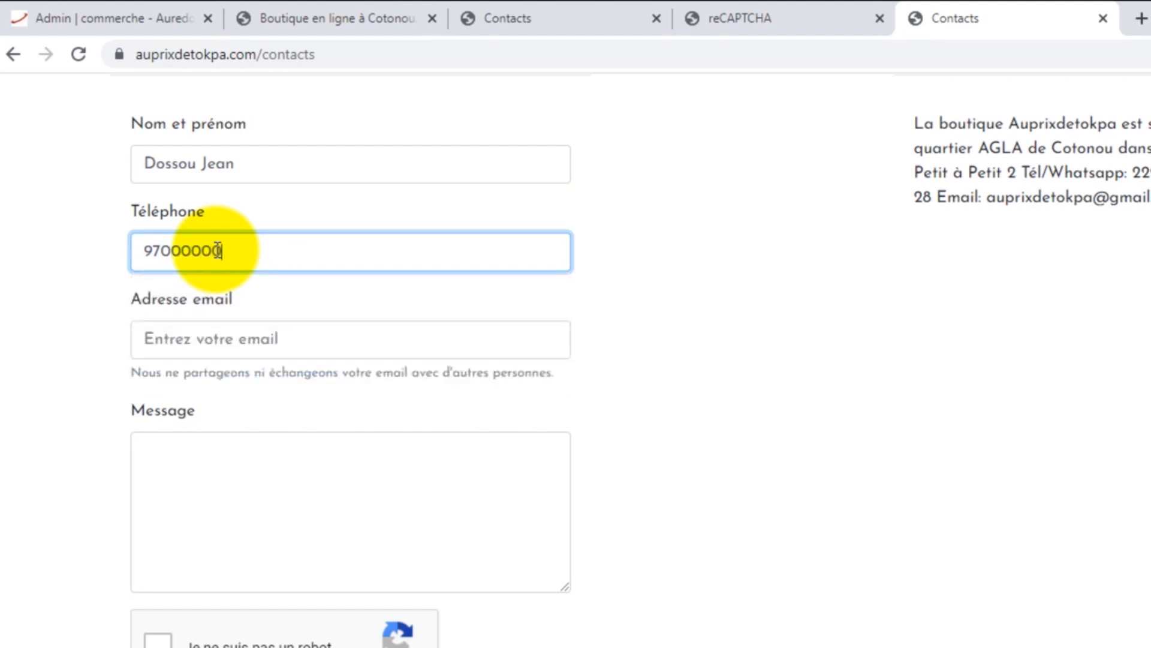
click(243, 343)
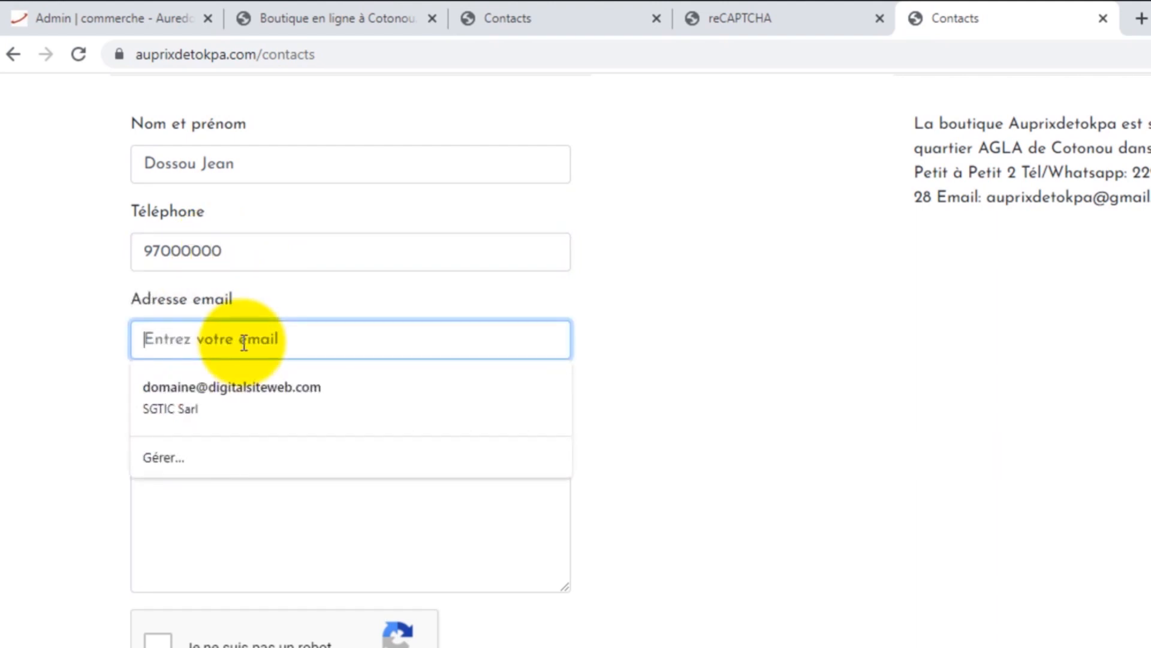
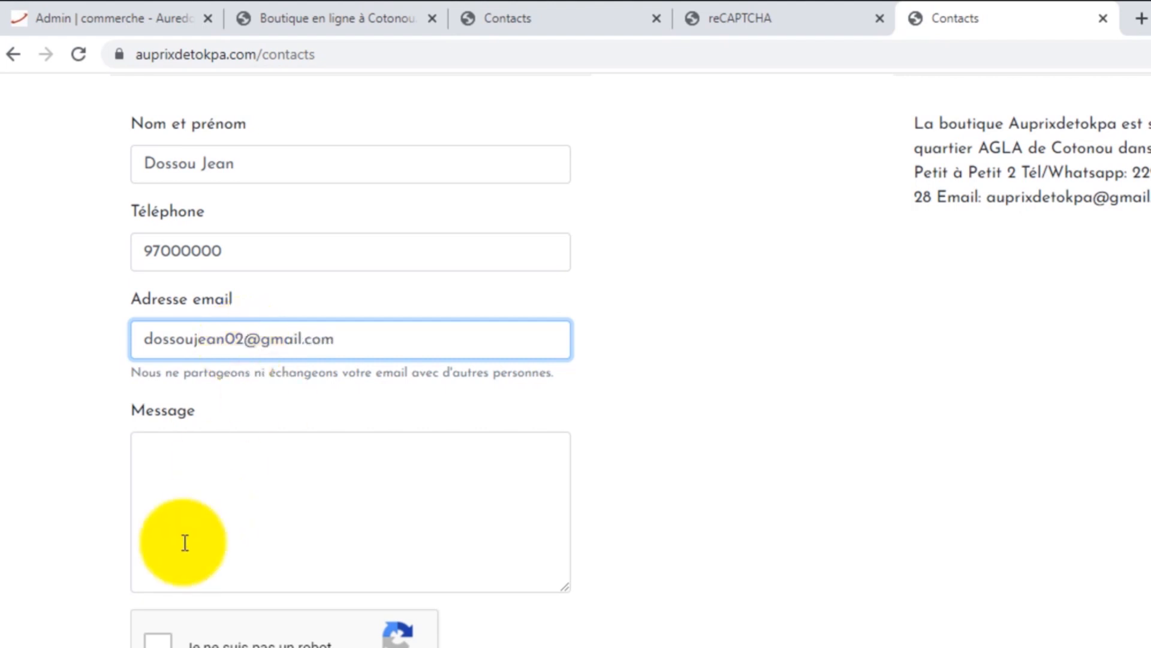
Step: Write the message "Bonjour / J'aimerais avoir des info sur la robe verte" in the Message box
click(221, 466)
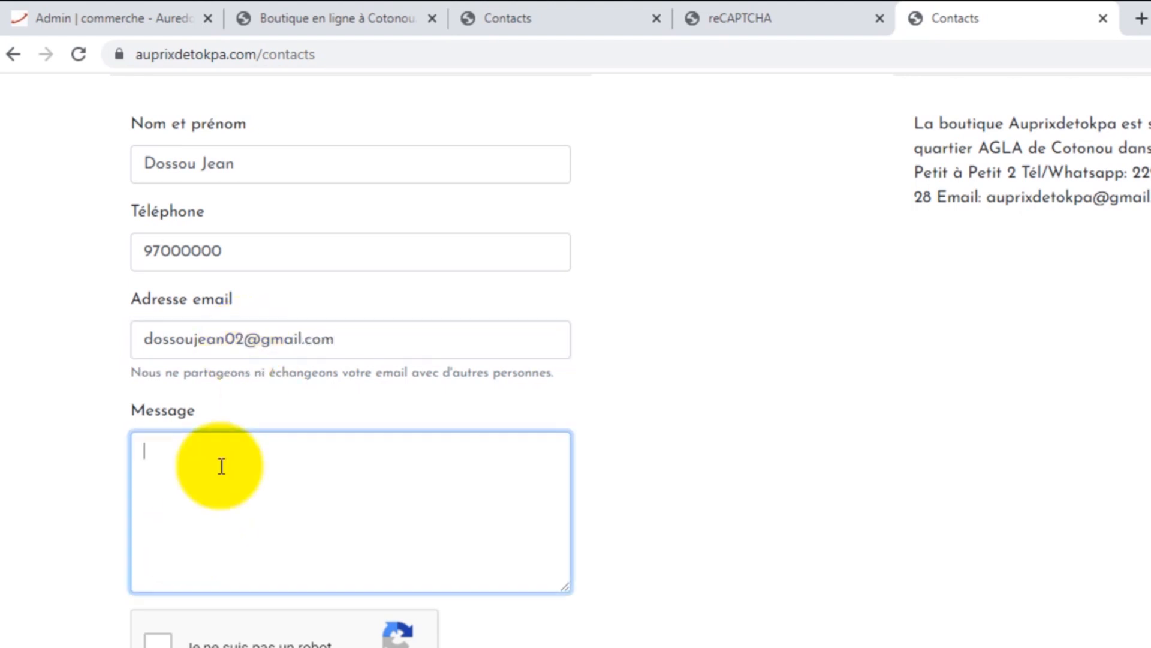
text(Bonjour)
key(Return)
text(J'aimerai)
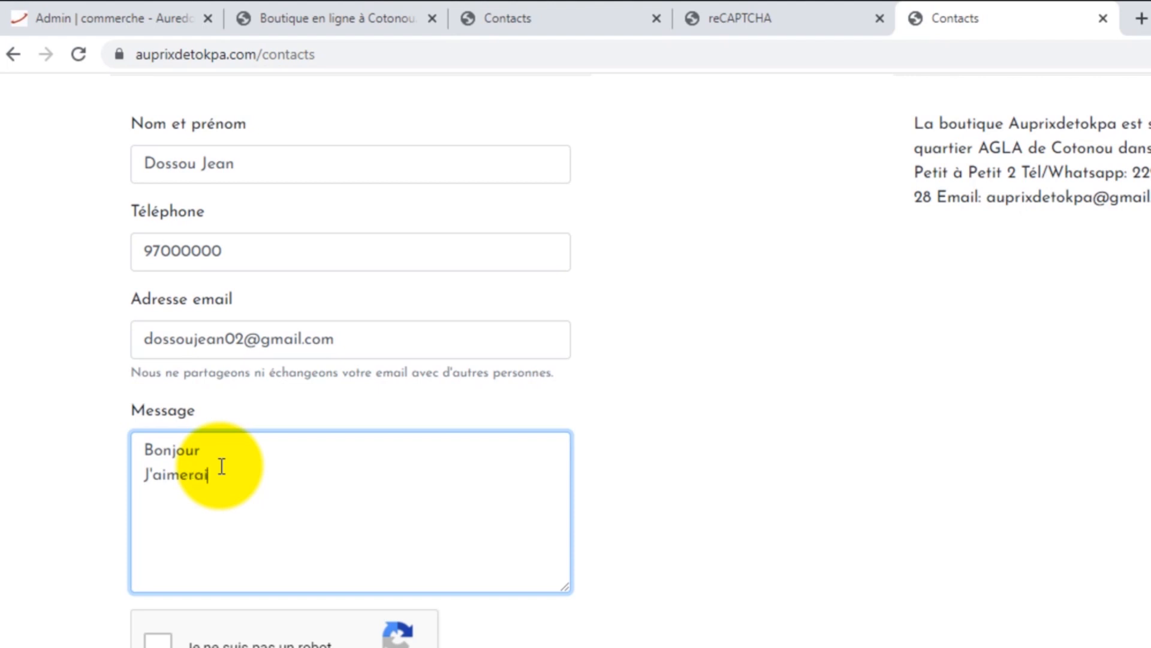
text(s avoir des info)
scroll(222, 467, down, 3)
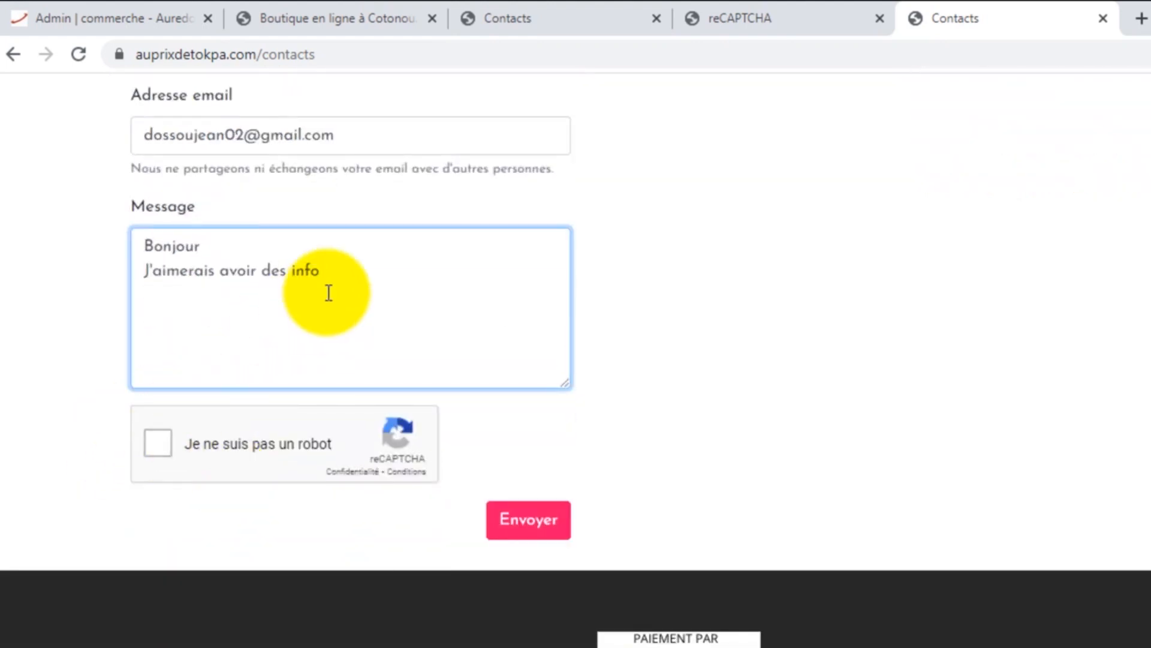
text(sur)
text(la robe verte)
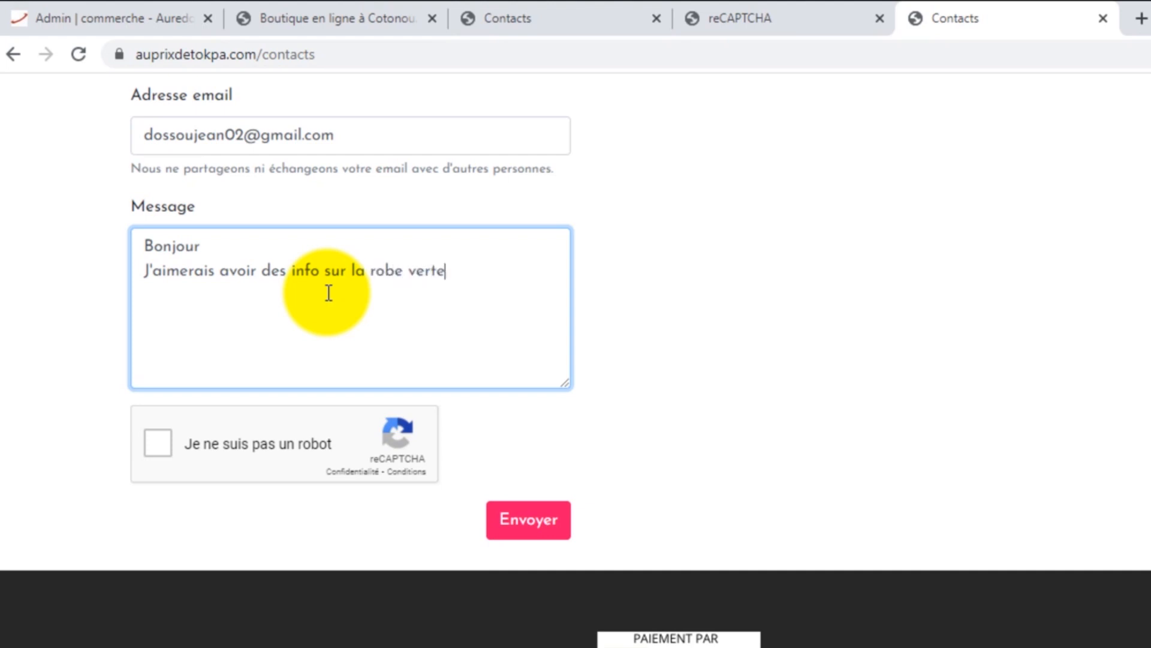
key(Left)
key(Left)
key(Left)
key(Left)
key(Left)
key(Left)
key(Left)
key(Left)
key(Left)
key(Left)
key(Left)
key(Left)
key(Left)
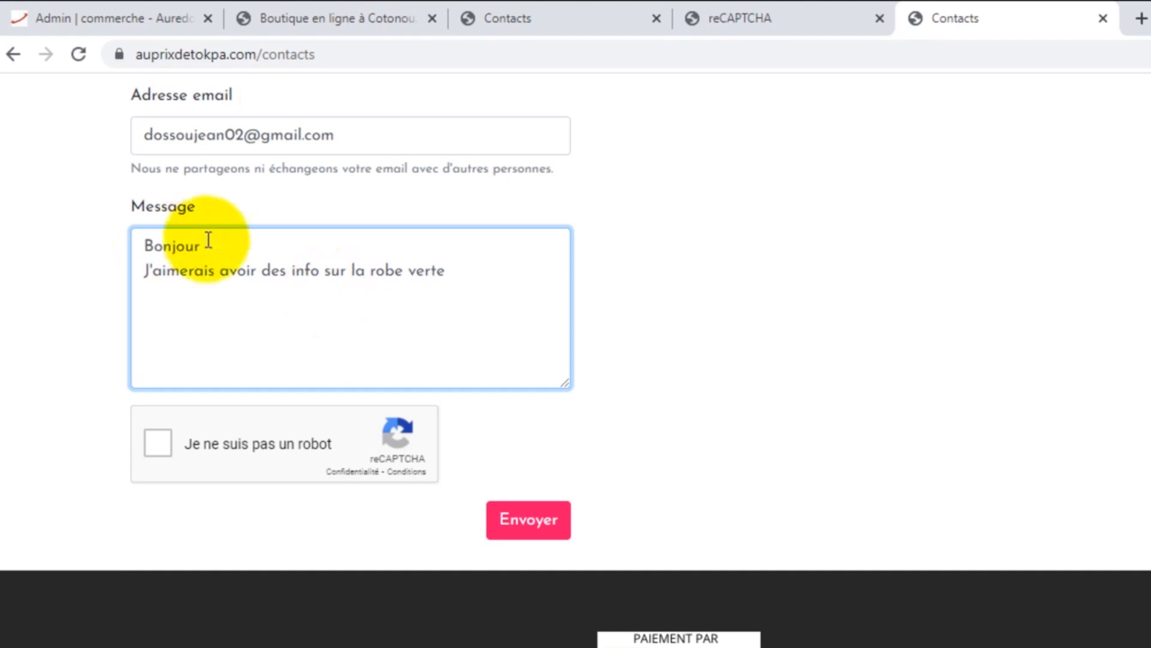
Step: Tick 'Je ne suis pas un robot', send the message with Envoyer, then return to the admin dashboard
click(154, 445)
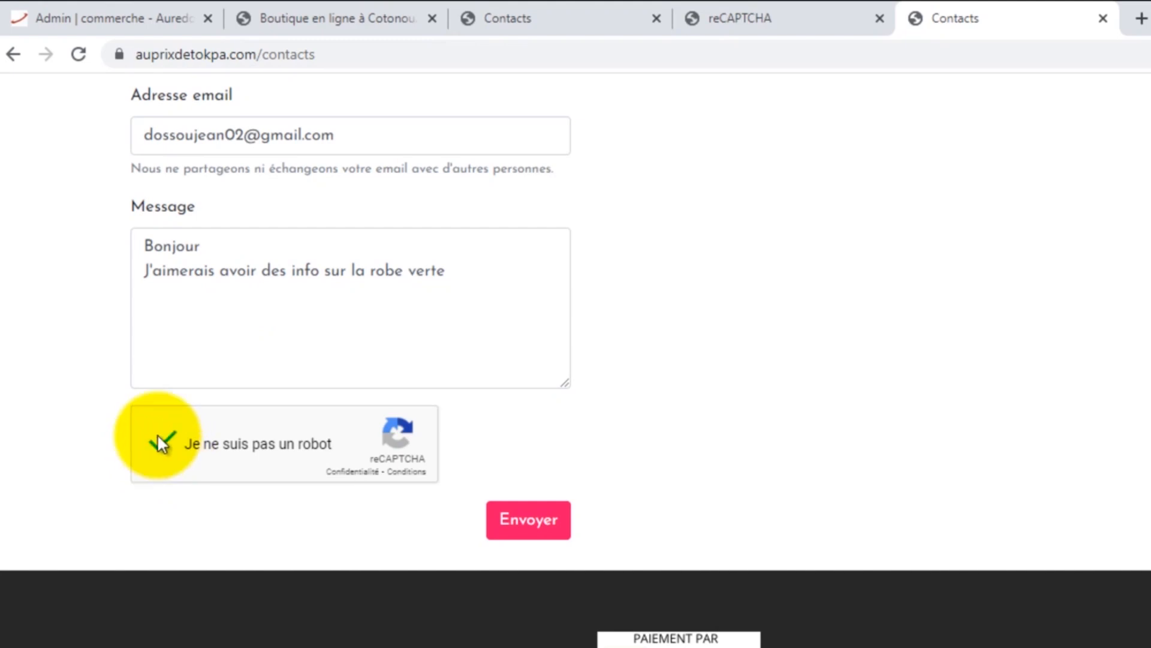
click(537, 526)
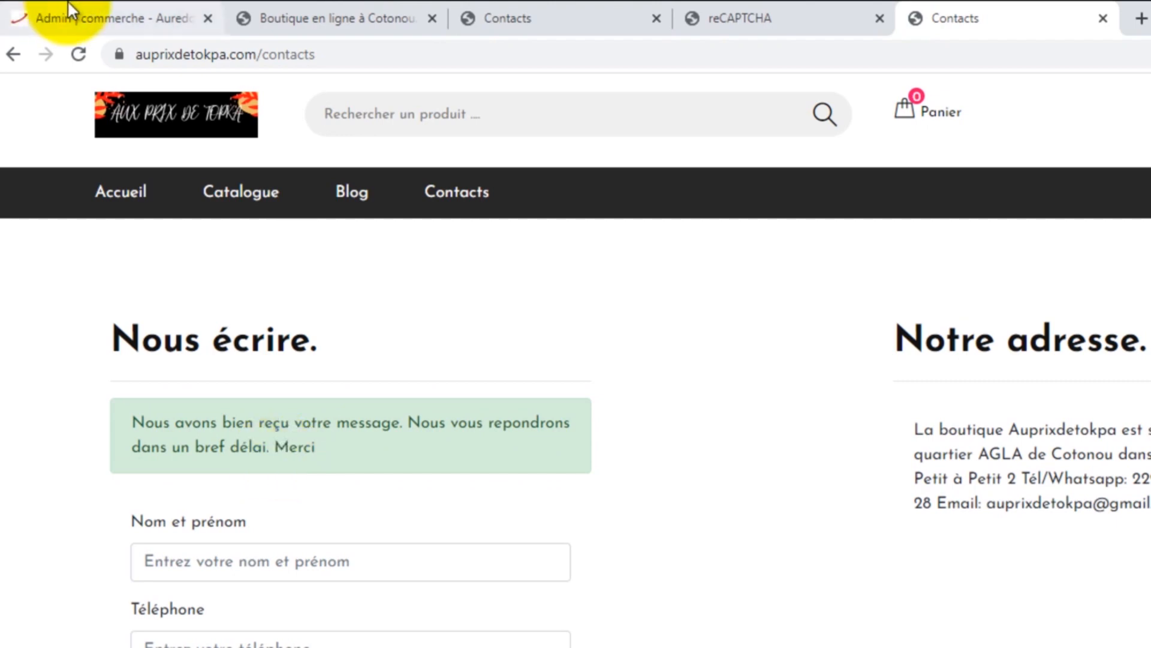
click(54, 18)
scroll(239, 390, down, 3)
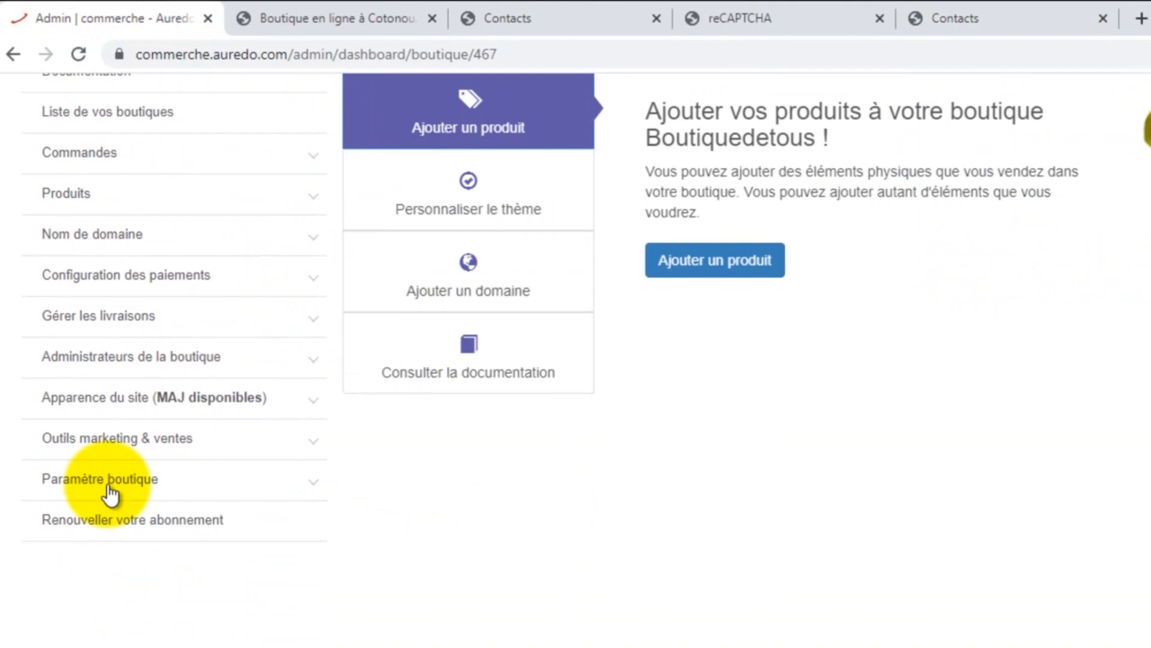
Step: Open Paramètre boutique > Contacts de la boutique to view the reCAPTCHA keys and reception e-mail
click(99, 519)
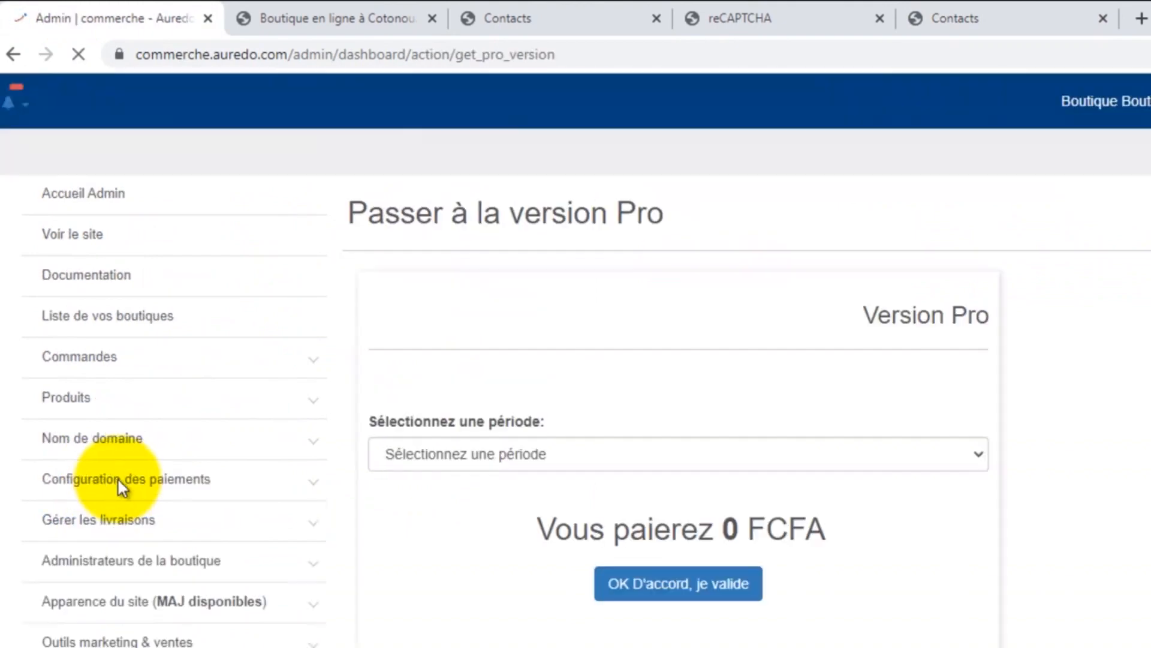
click(118, 478)
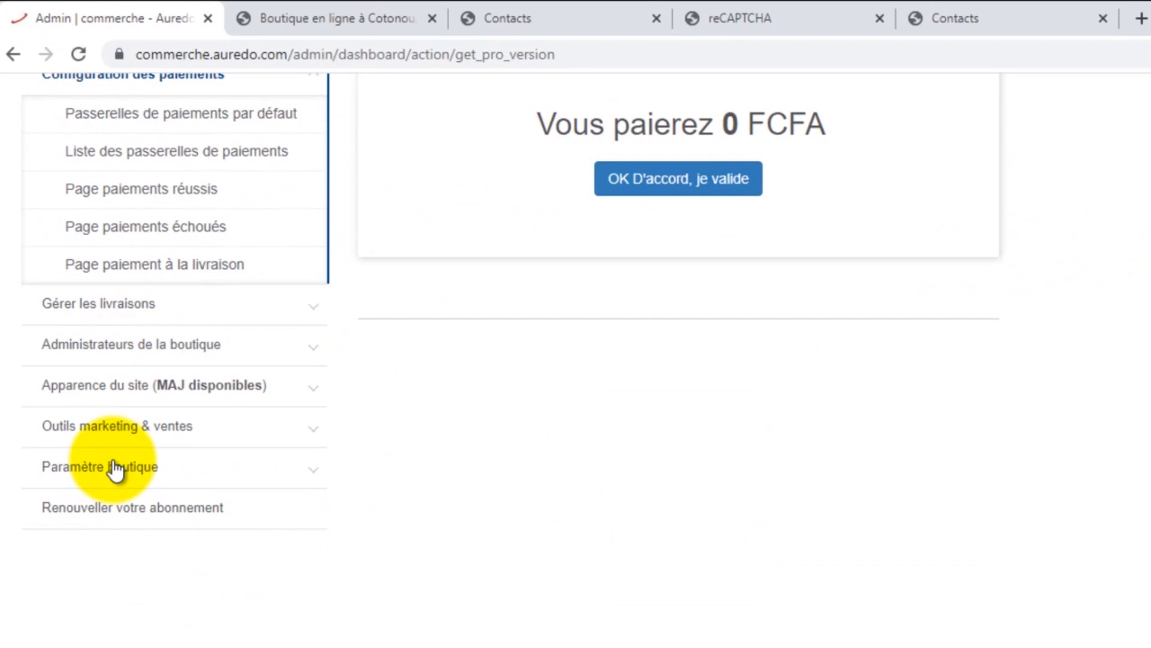
click(77, 468)
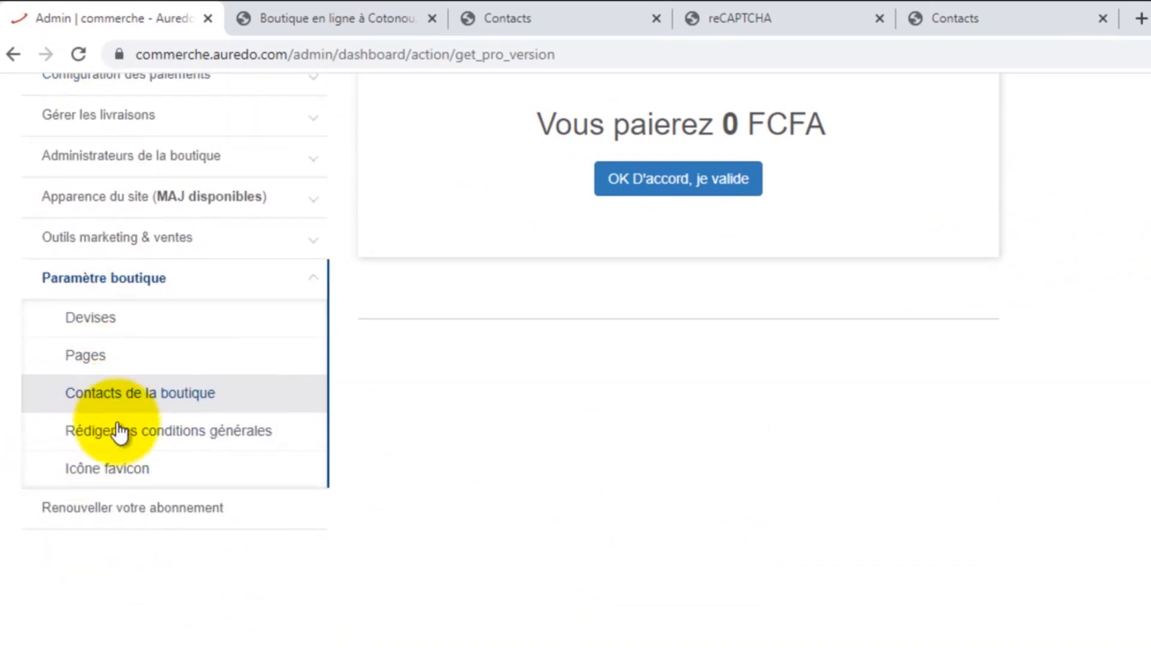
click(123, 393)
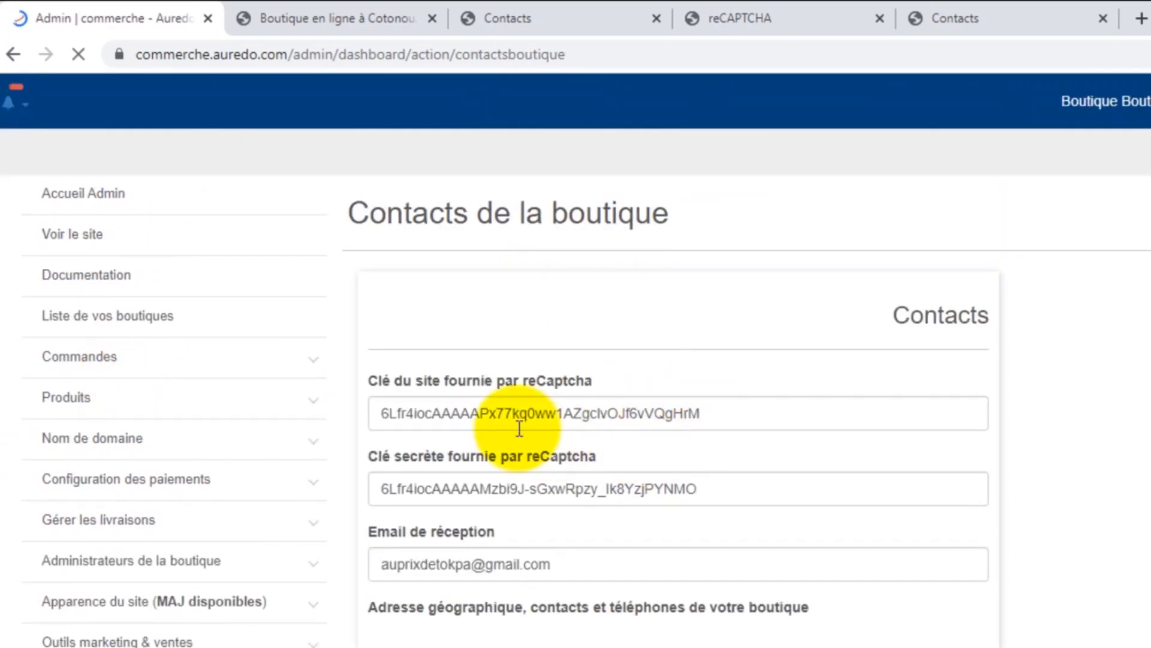
scroll(491, 499, down, 1)
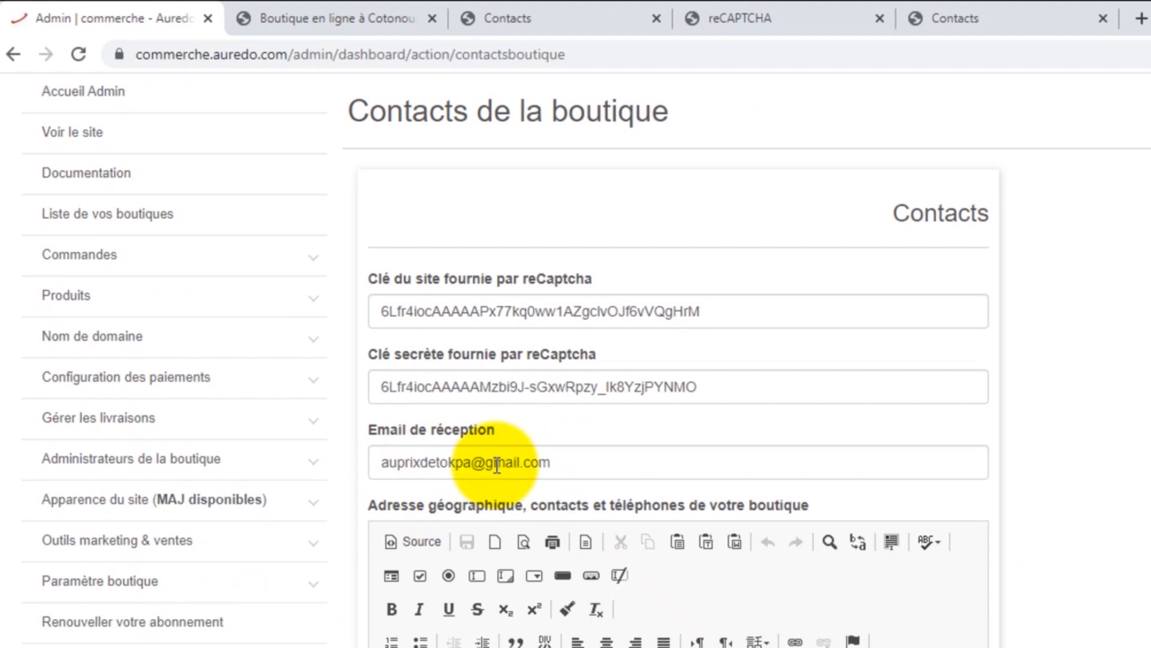
click(339, 18)
Step: Bring up the auprixdetokpa.com/contacts tab showing the message-received confirmation
click(533, 15)
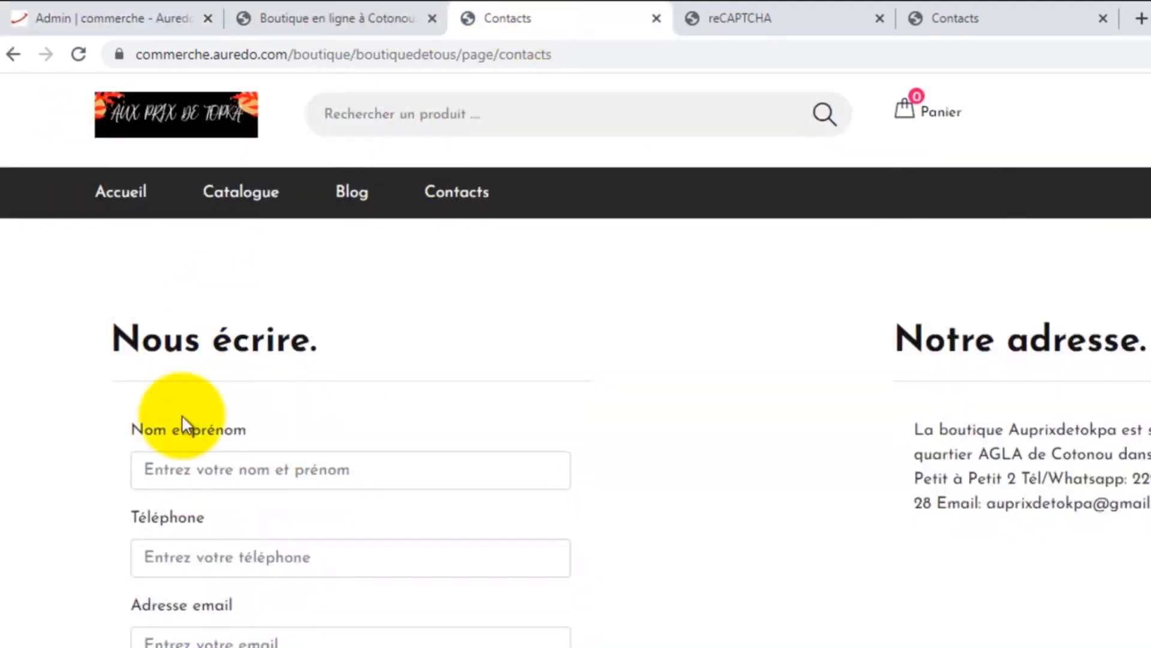
scroll(268, 437, down, 3)
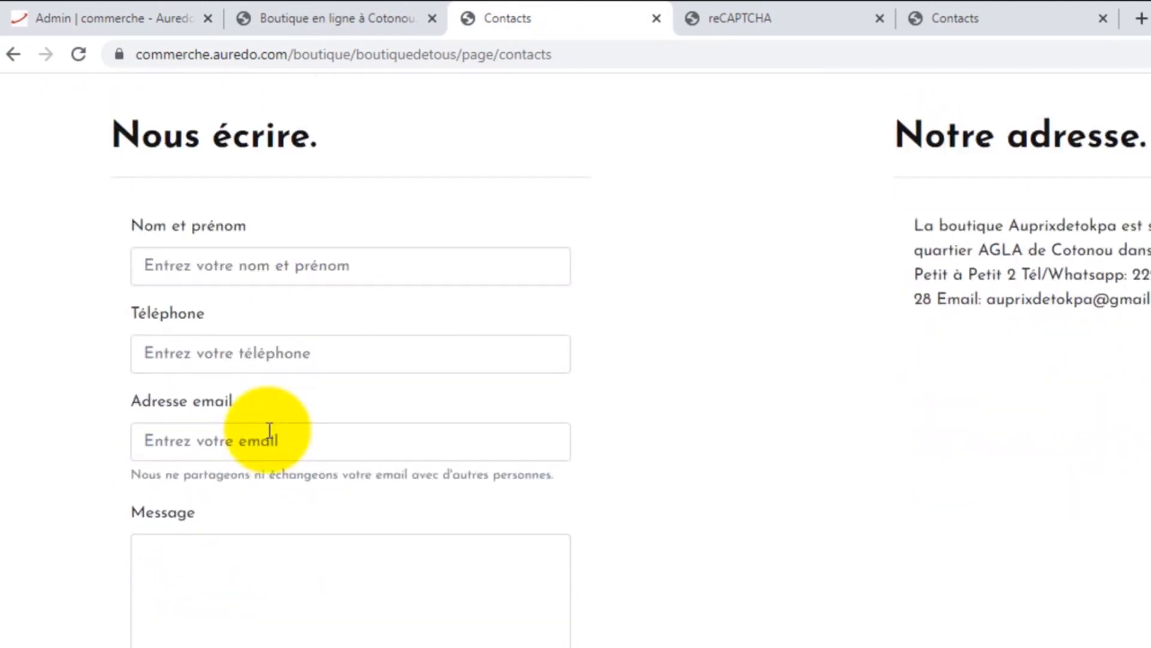
scroll(269, 431, up, 2)
click(975, 15)
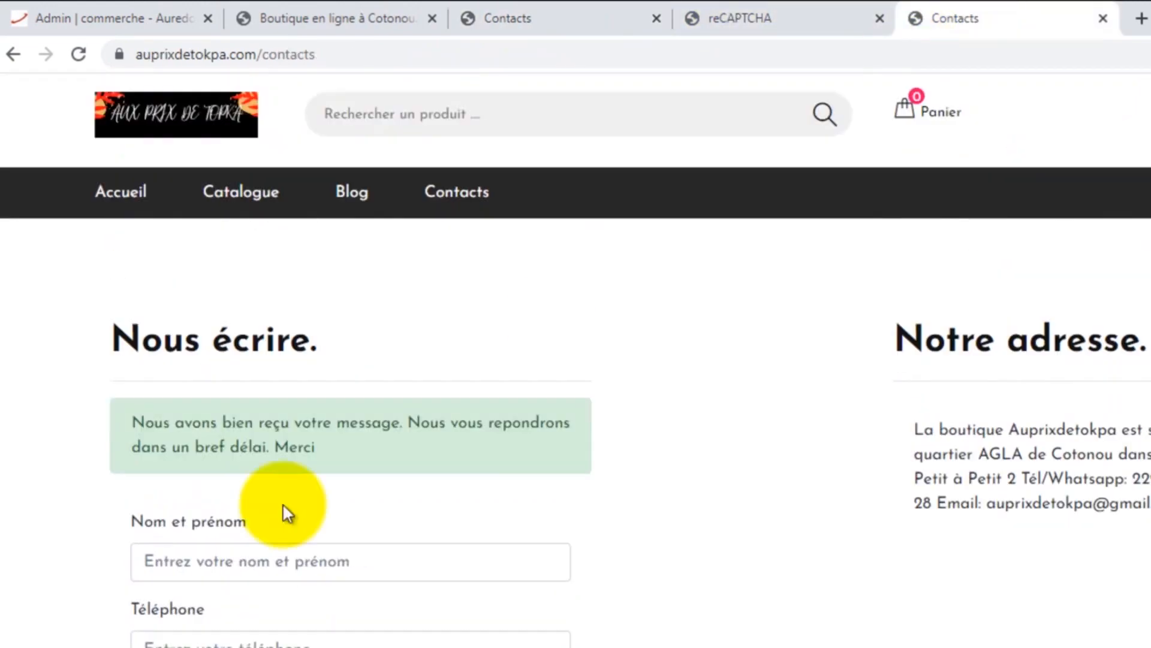